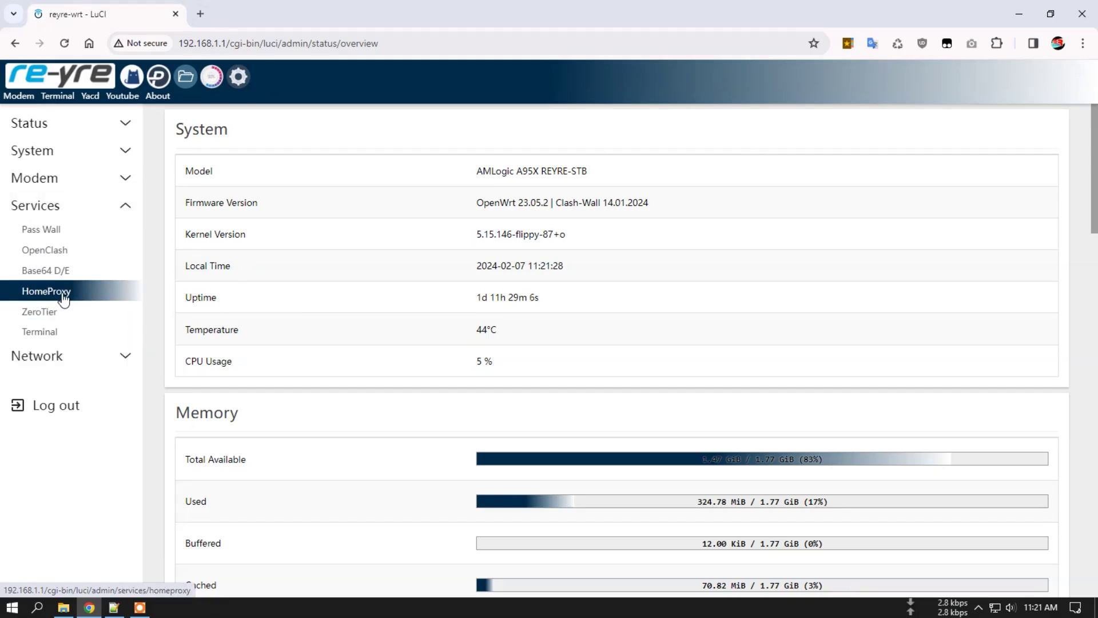
Open the HomeProxy service and look over its ruleset settings, client routing rules and routing nodes
left_click(63, 292)
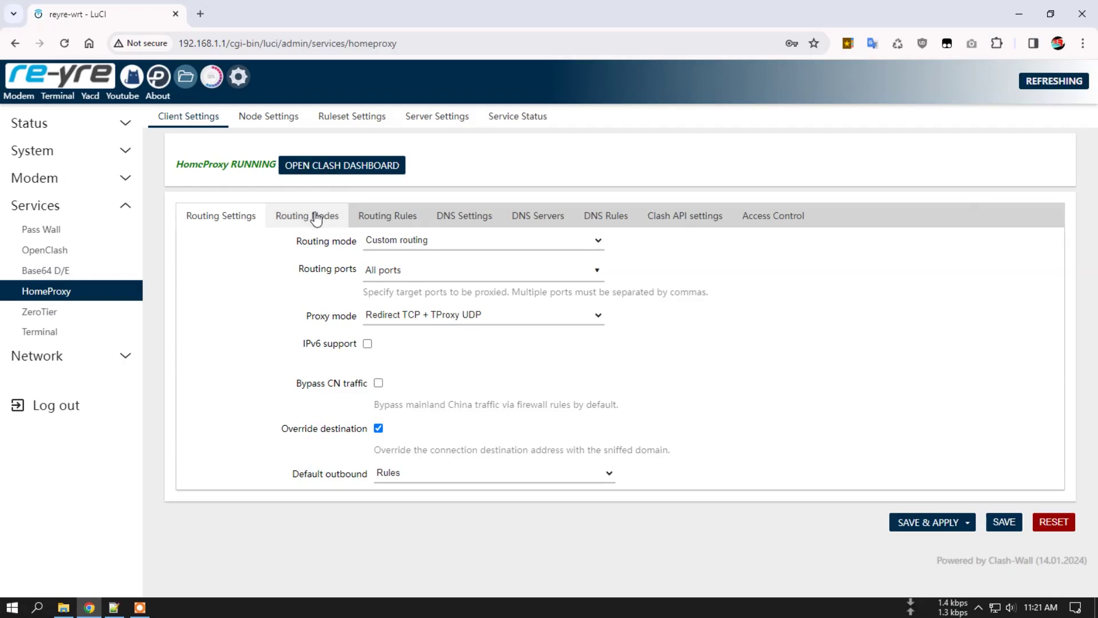
left_click(352, 116)
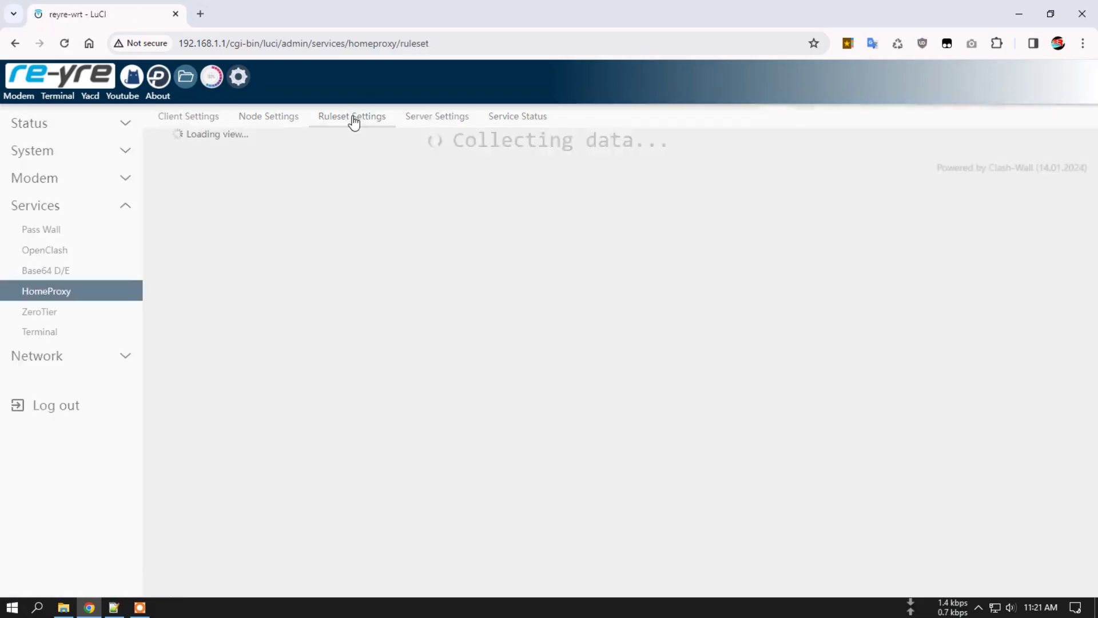
left_click(174, 118)
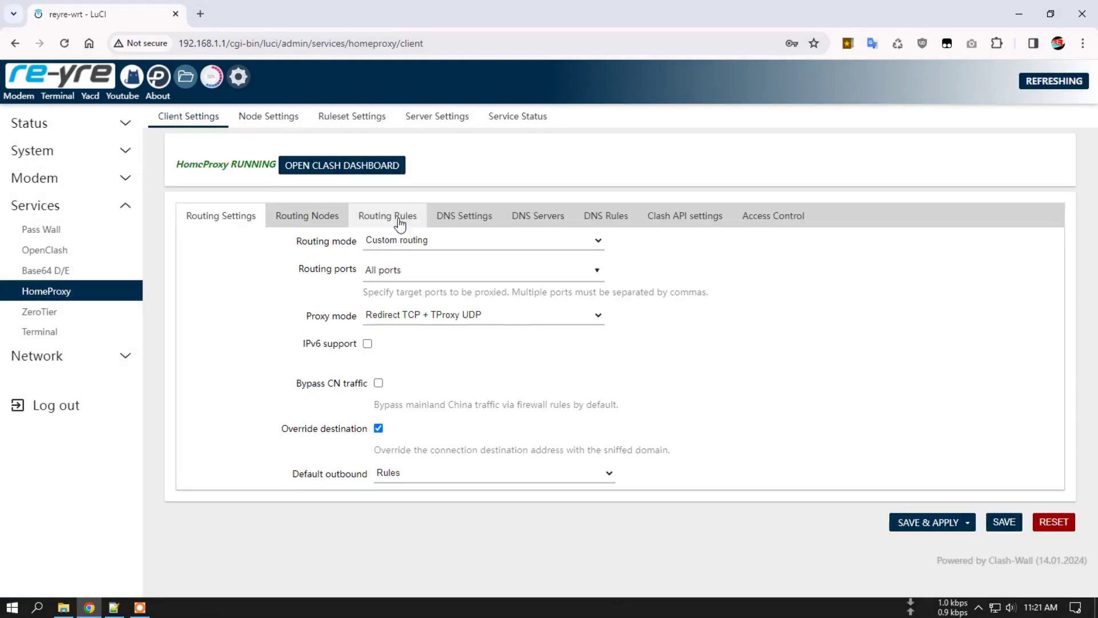
left_click(386, 223)
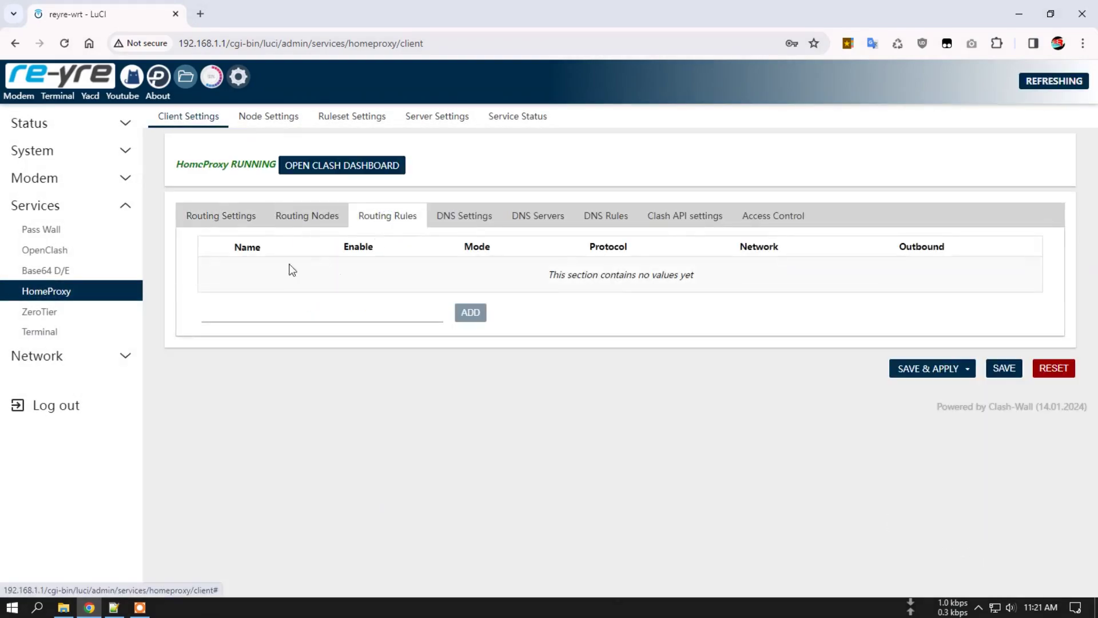
left_click(319, 222)
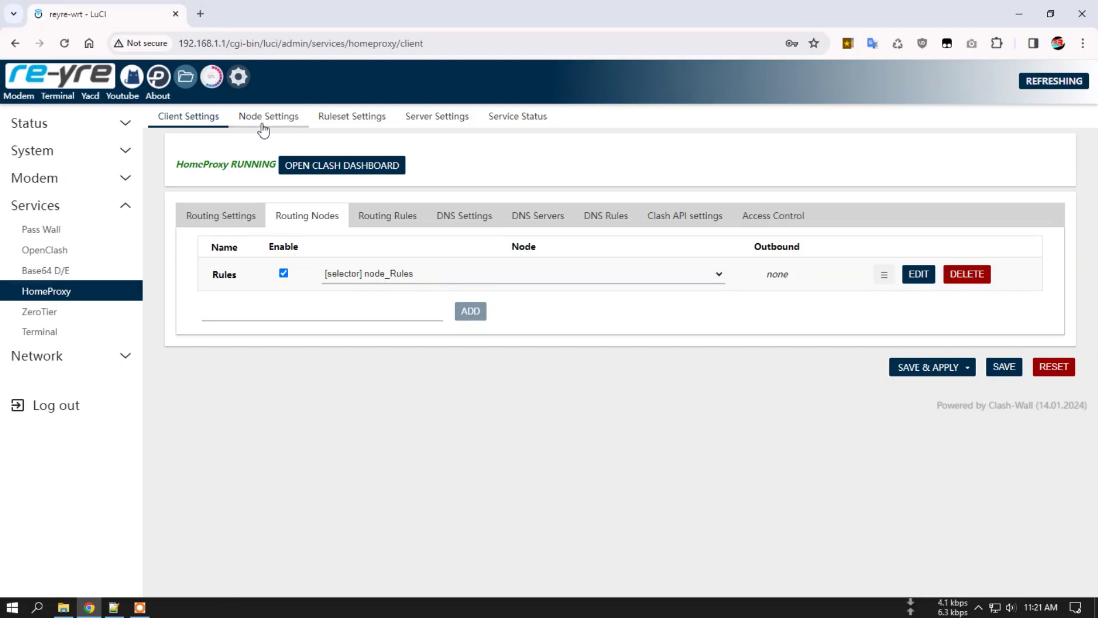
left_click(200, 14)
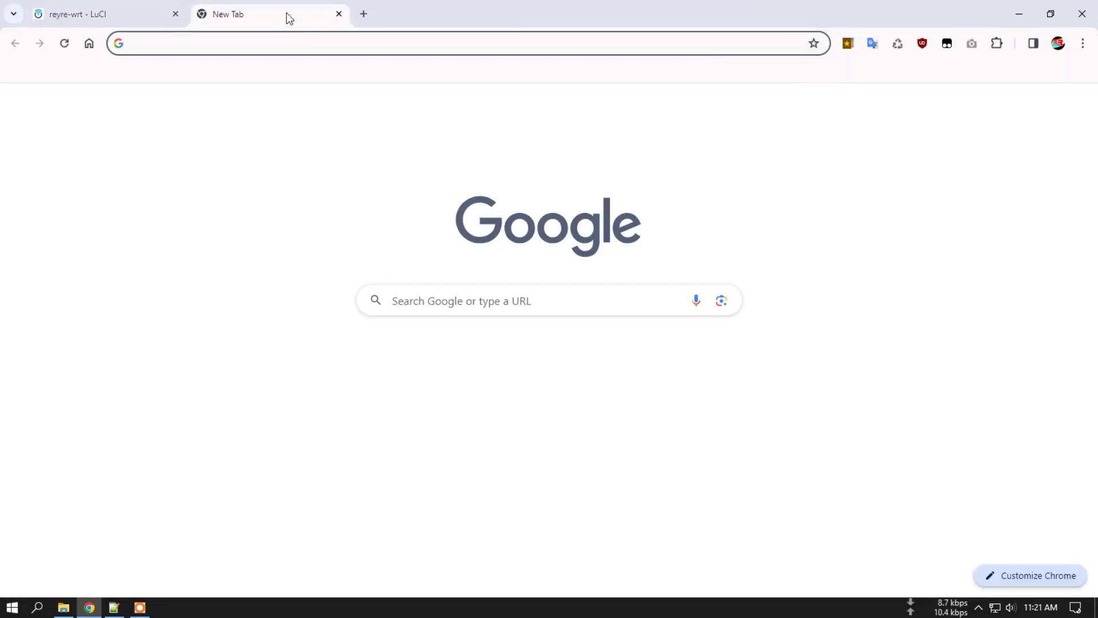
left_click(338, 15)
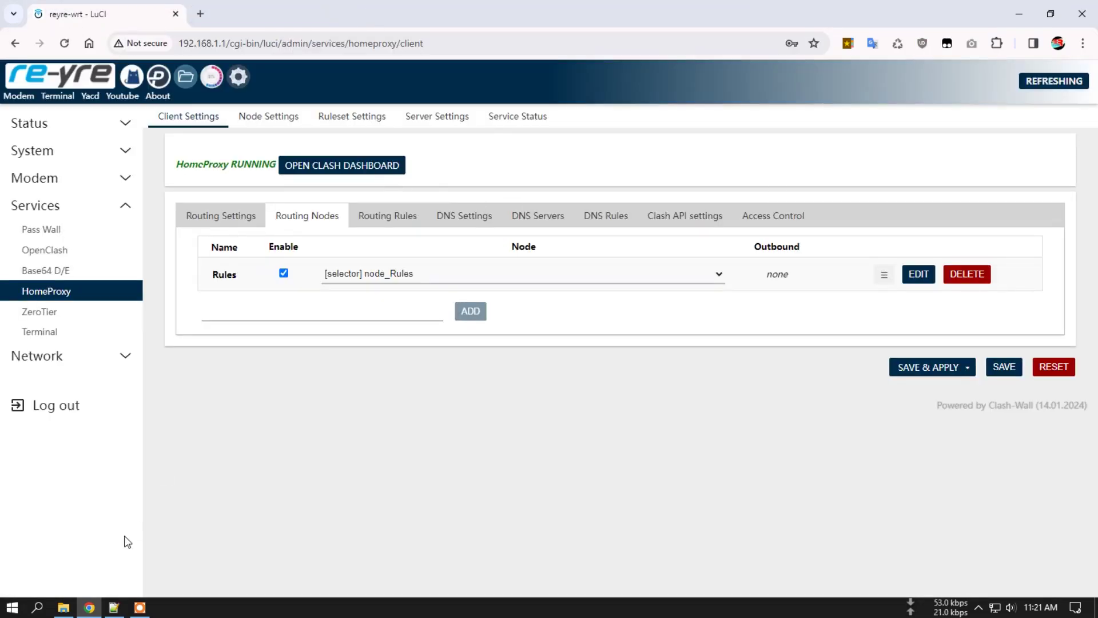
Switch to File Explorer, browse the singbox-rule-set-master bin folder, and inspect geosite-discord.srs in Notepad++ before closing it
left_click(114, 606)
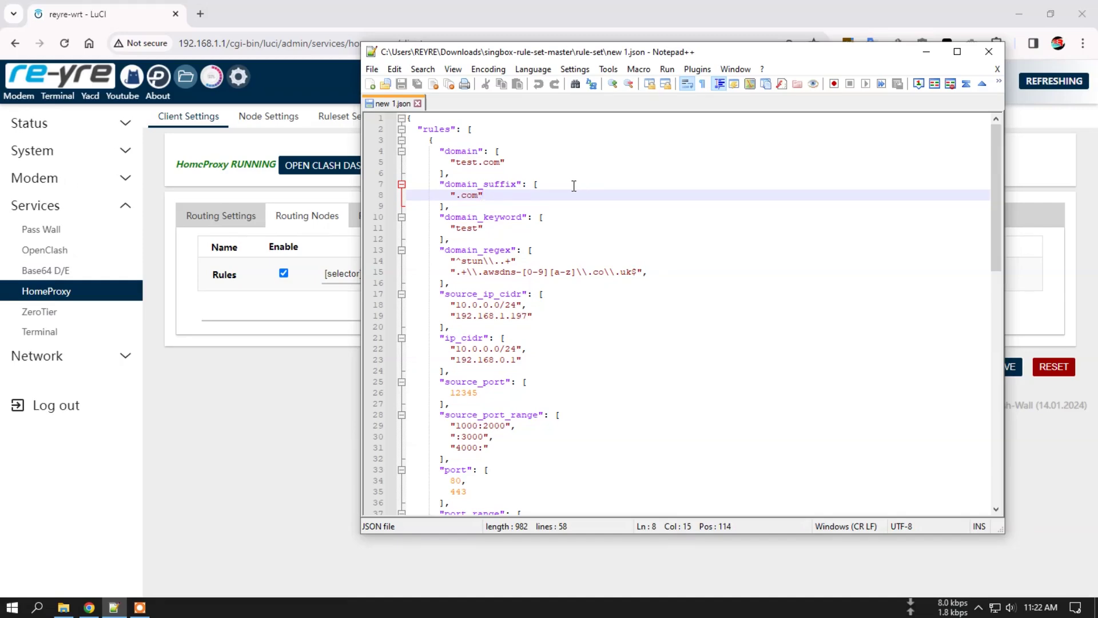
left_click(64, 607)
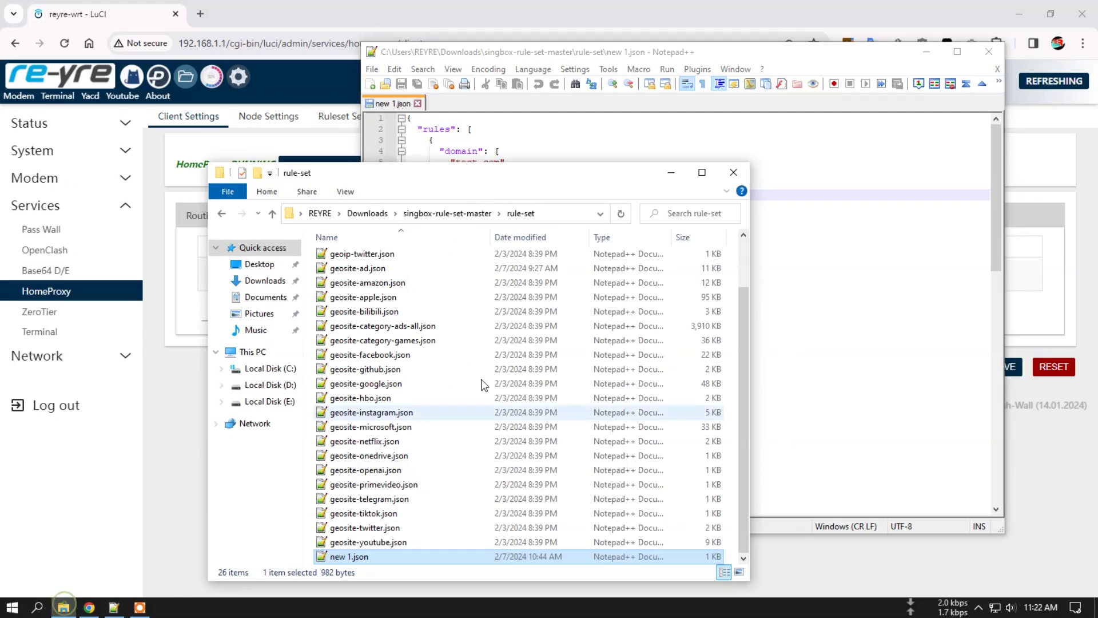
left_click(273, 214)
double_click(335, 254)
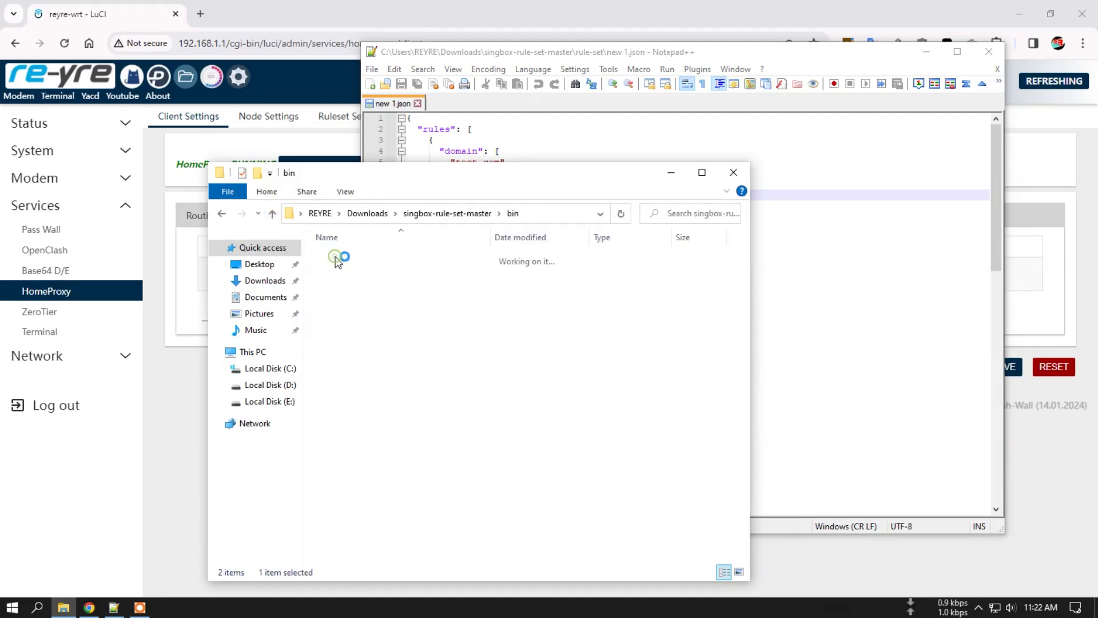
scroll(391, 362, "down", 4)
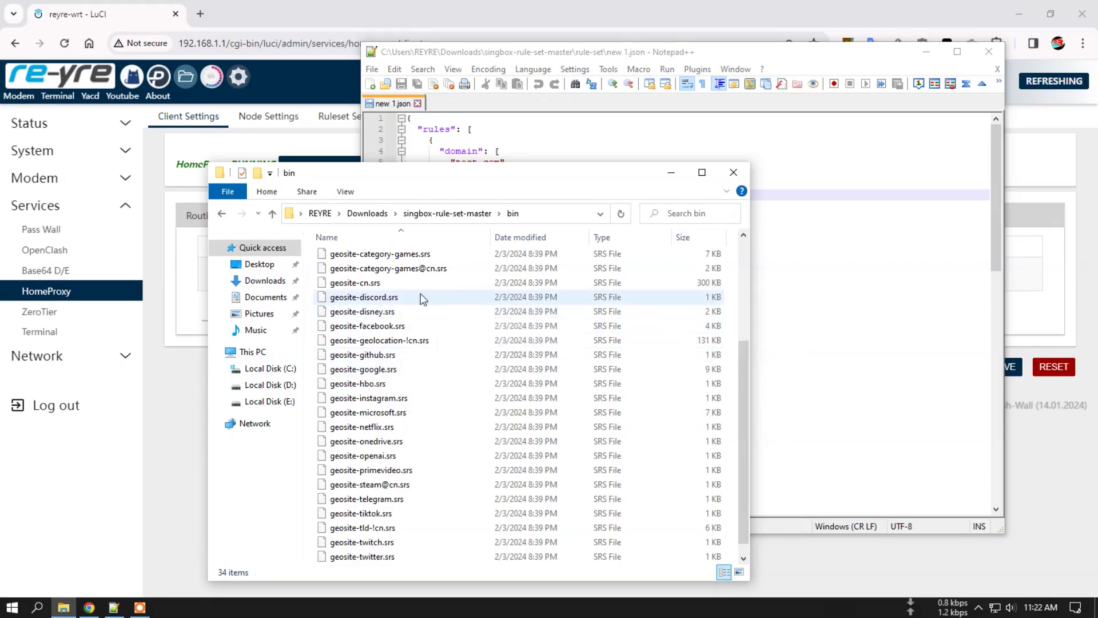
right_click(370, 298)
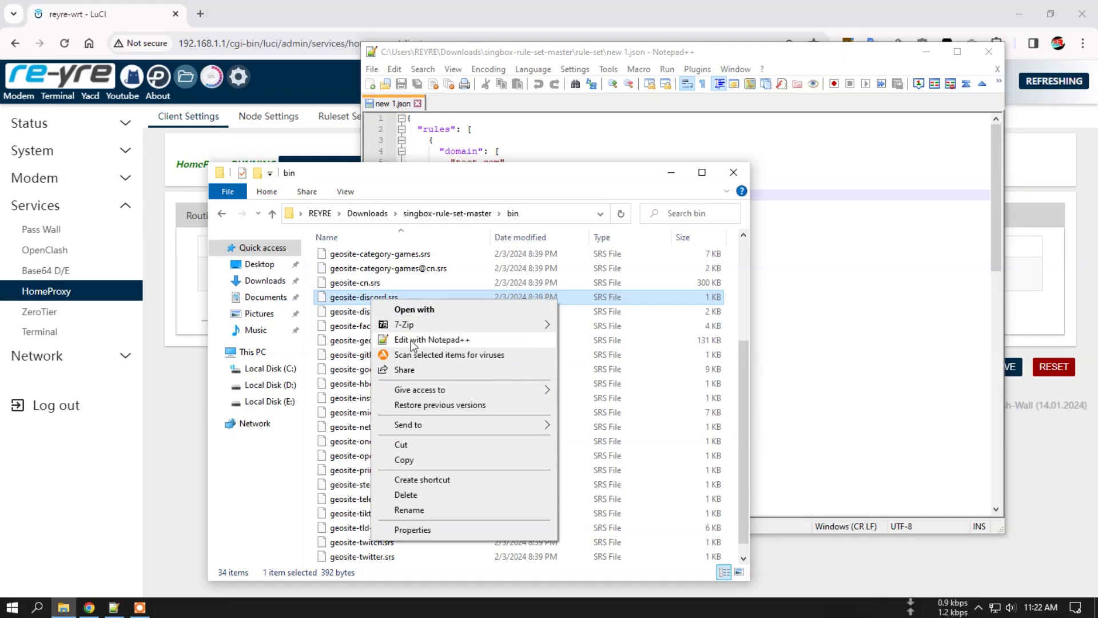
left_click(412, 341)
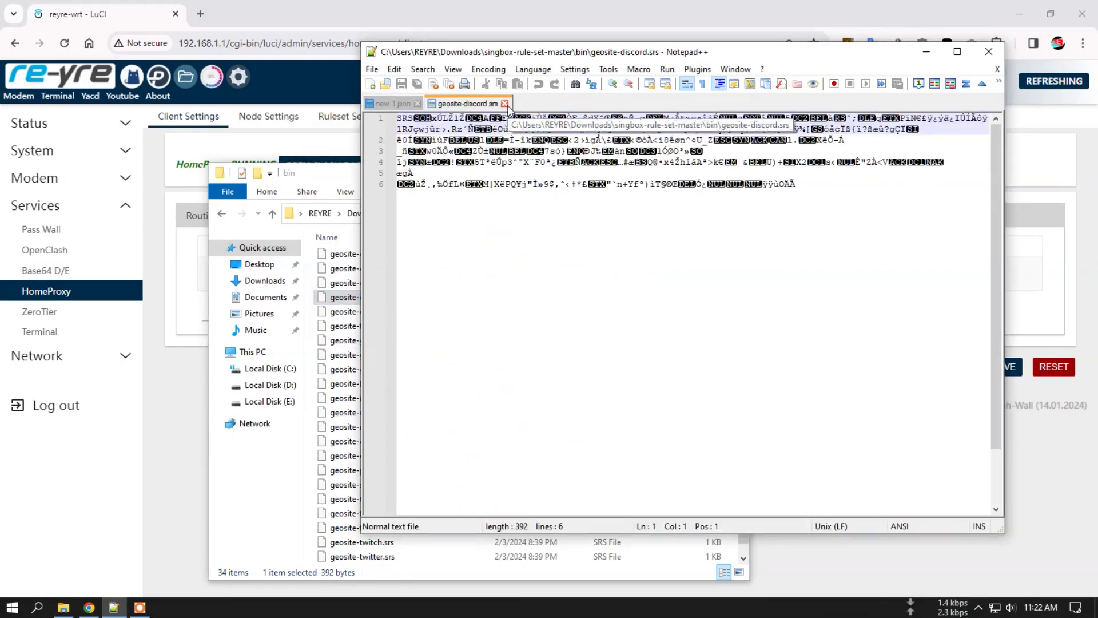
left_click(505, 104)
Go to the rule-set folder, view the contents of geosite-ad.json in Notepad++, and close the file
left_click(272, 213)
double_click(359, 274)
left_click(359, 273)
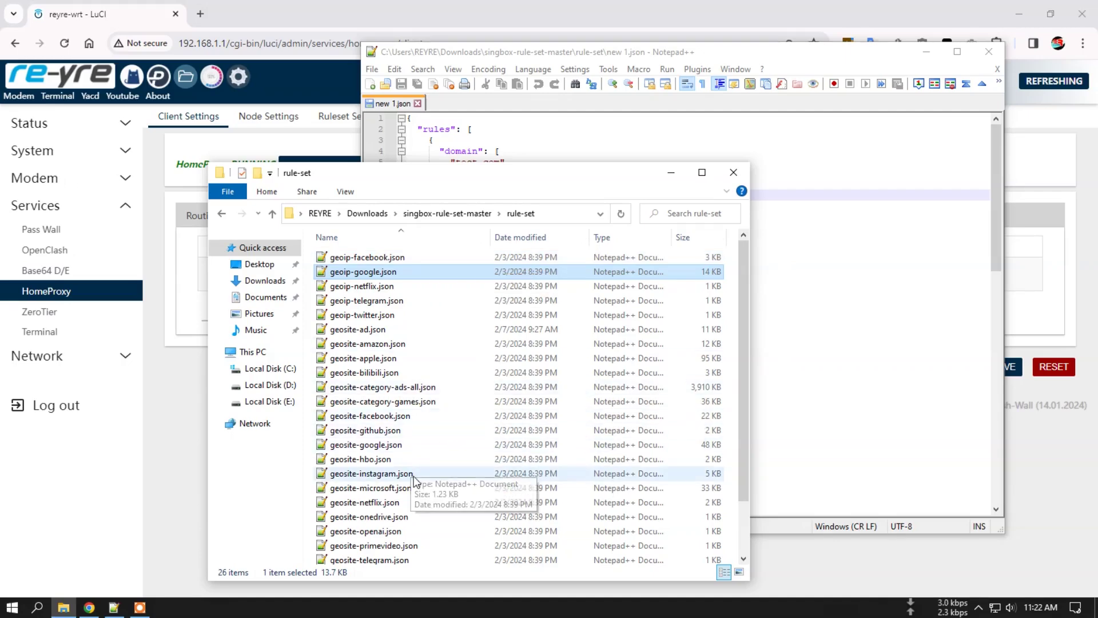
double_click(343, 329)
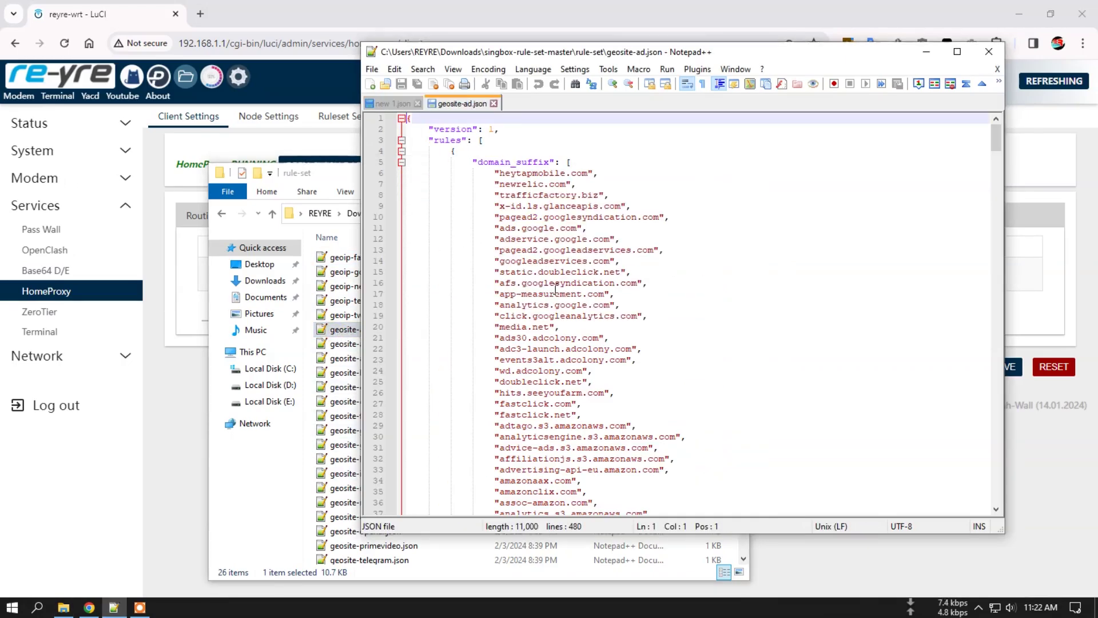
mouse_move(1002, 148)
left_mouse_down()
mouse_move(995, 476)
mouse_move(996, 162)
left_mouse_up()
left_click(494, 103)
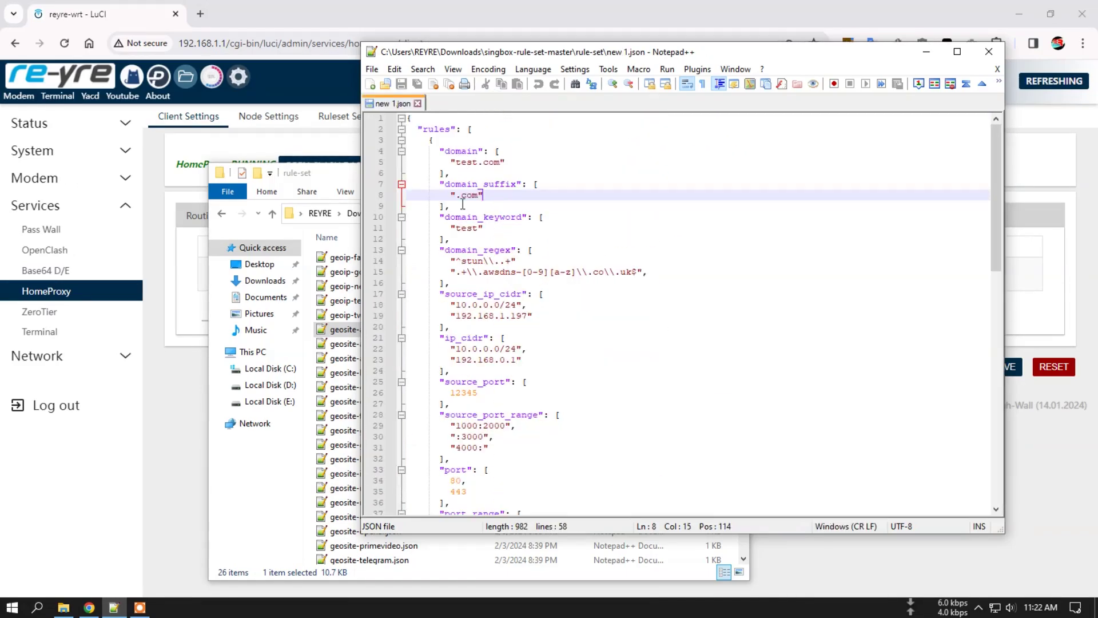
Return to HomeProxy in Chrome, start a routing rule named "ad", review its match fields, and dismiss it
left_click(172, 287)
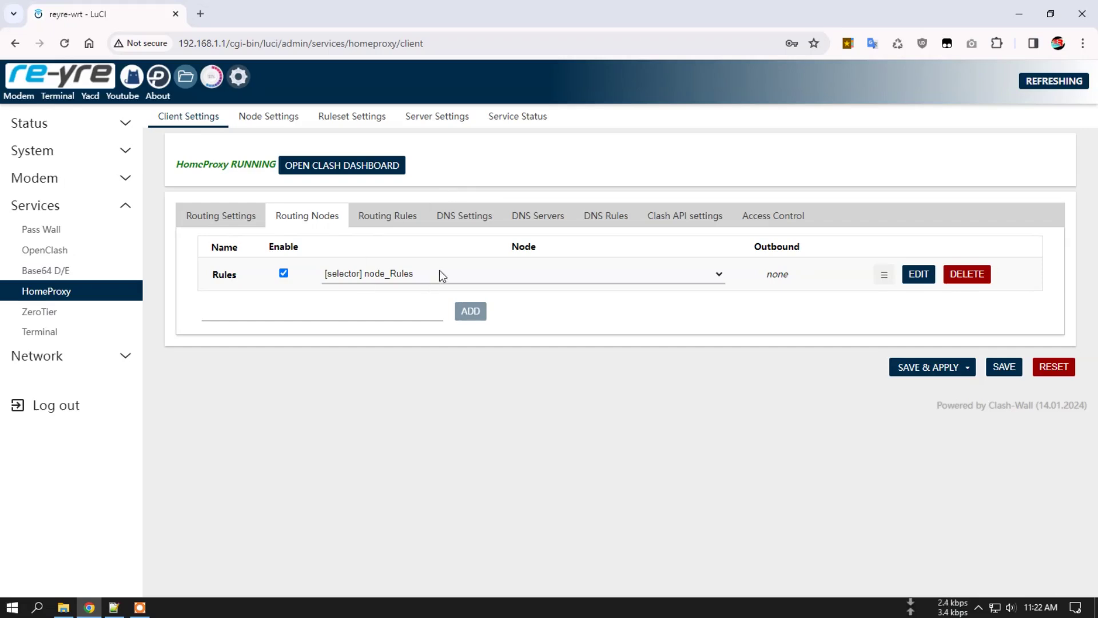
left_click(403, 218)
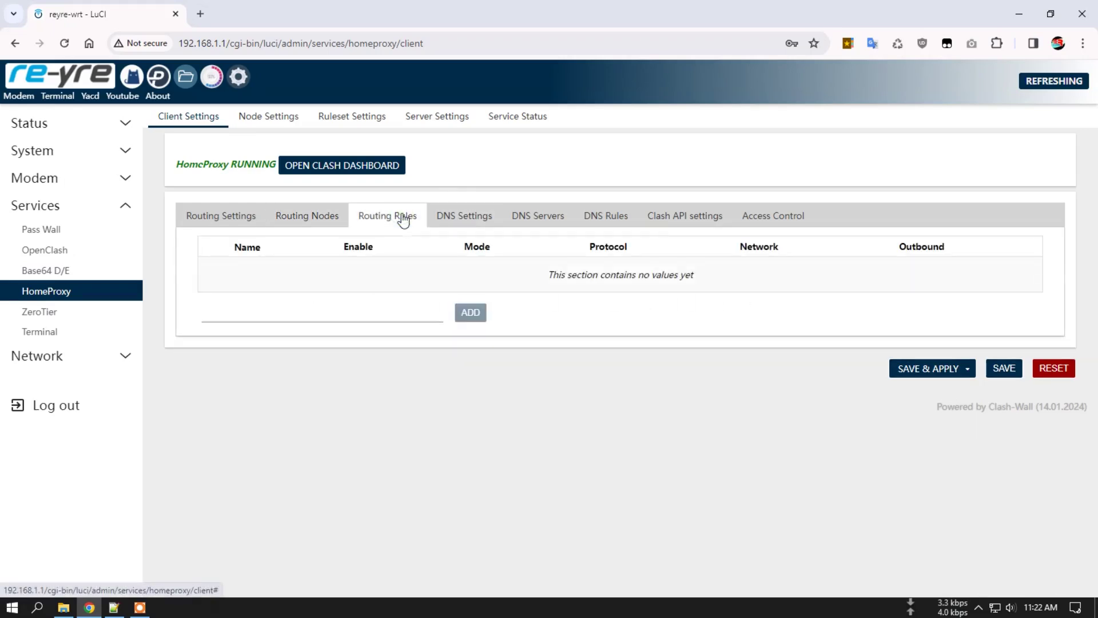
left_click(351, 308)
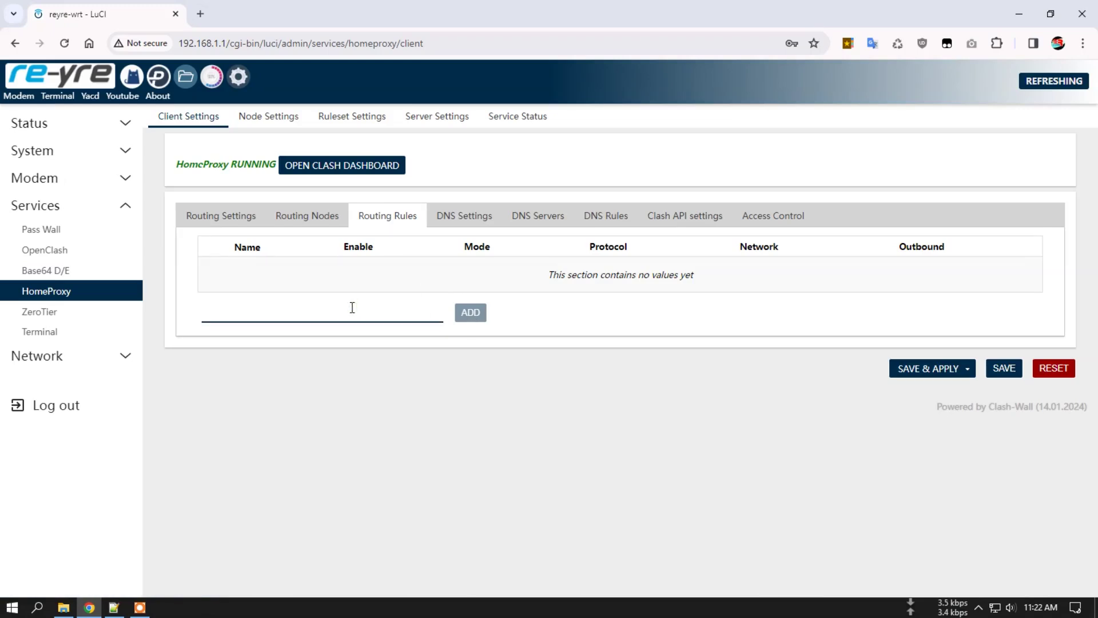
type("ad")
left_click(471, 312)
scroll(490, 368, "down", 4)
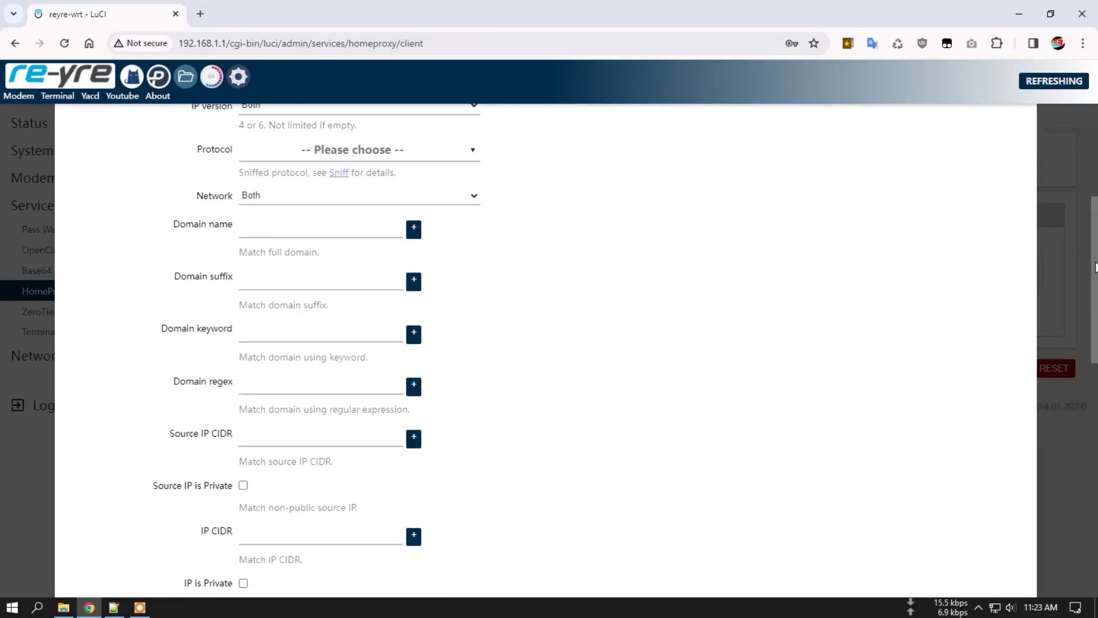
scroll(1093, 259, "down", 2)
scroll(1093, 259, "down", 5)
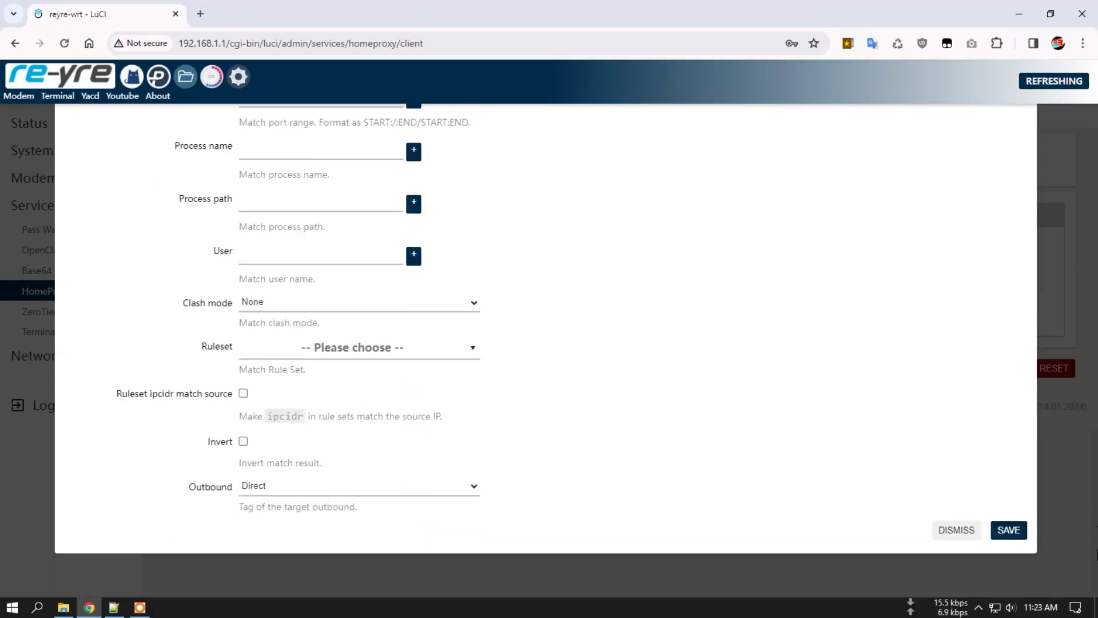
left_click(956, 530)
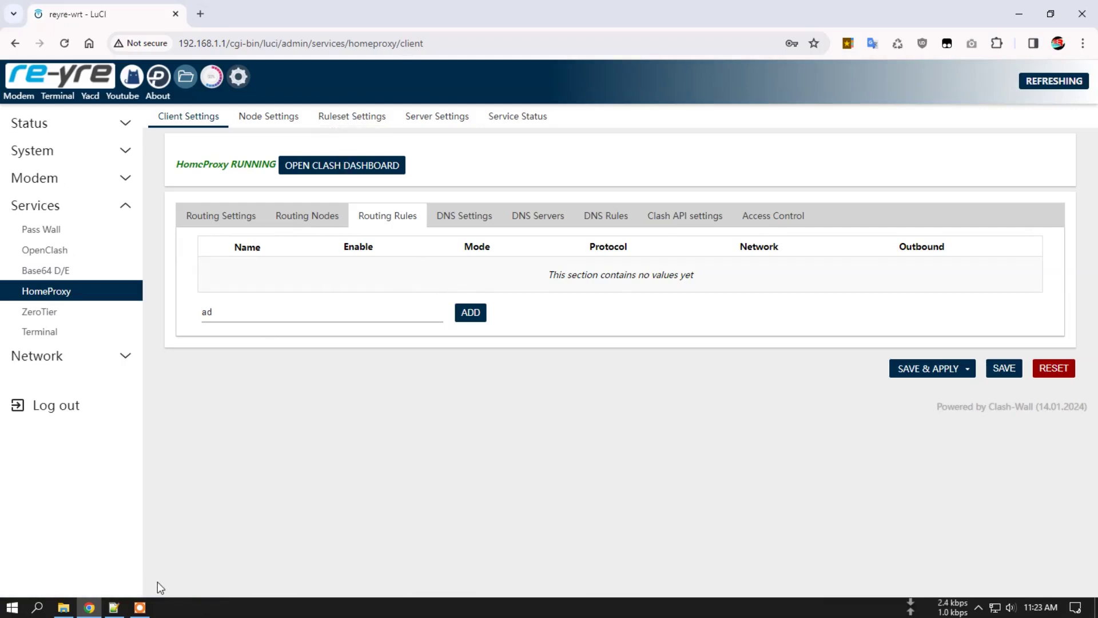
Switch to Notepad++ and examine the domain, domain_suffix and domain_keyword entries in new 1.json
left_click(114, 607)
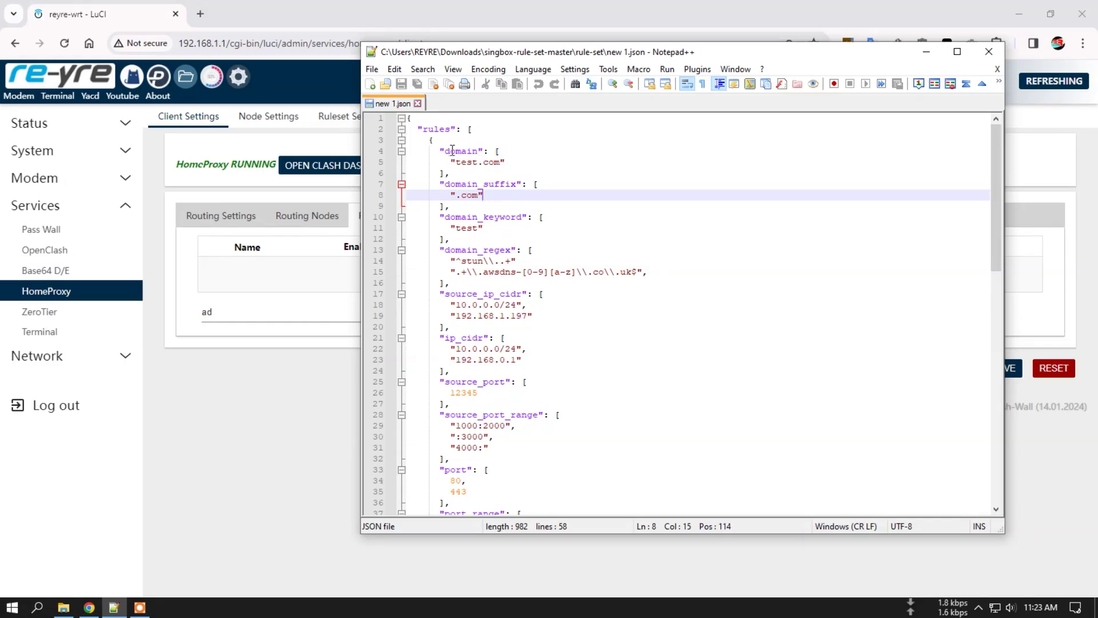
double_click(453, 151)
left_click(460, 163)
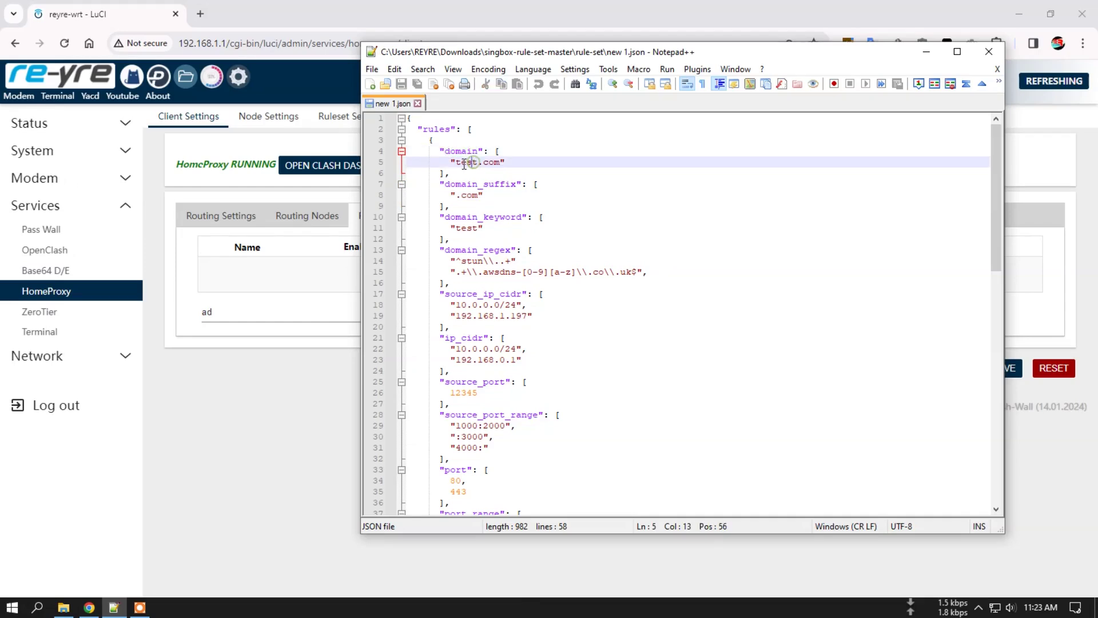
left_click_drag(456, 163, 500, 163)
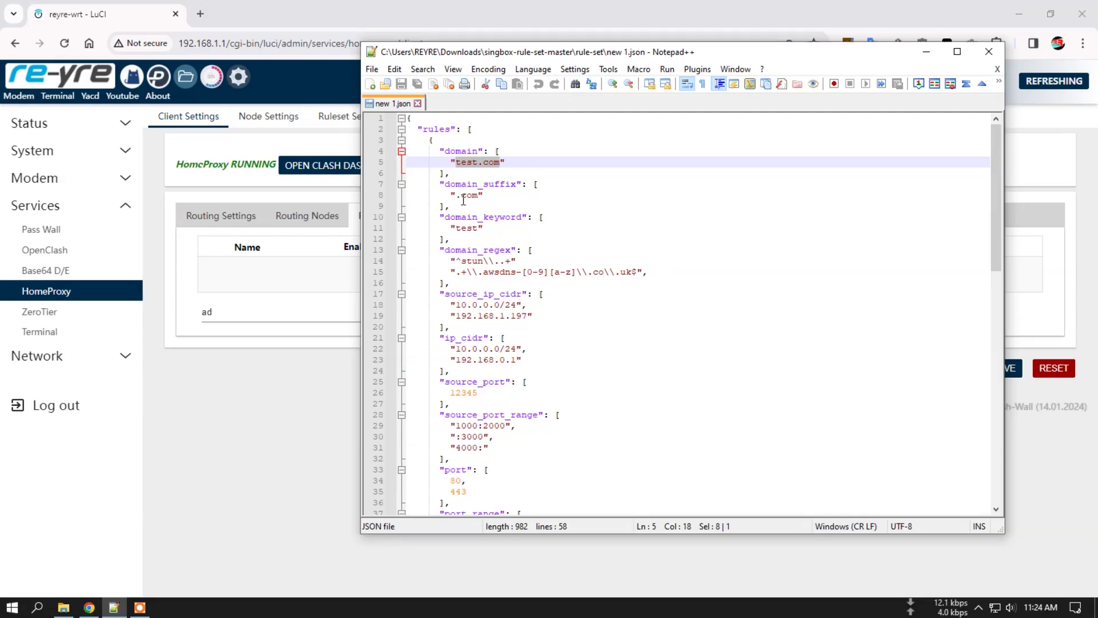
double_click(446, 186)
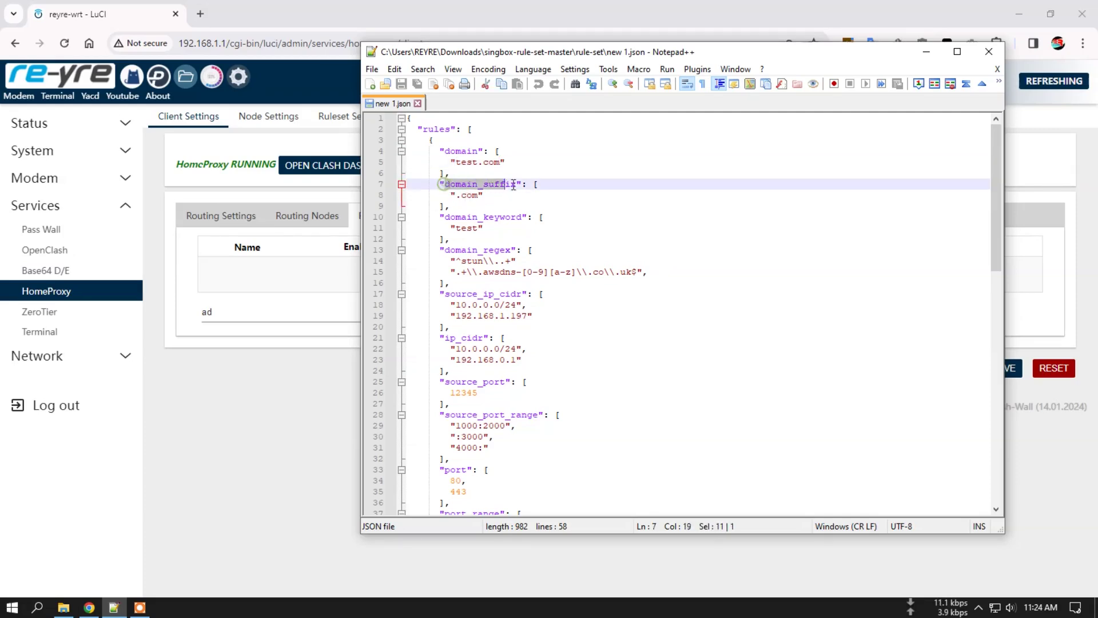
left_click(502, 194)
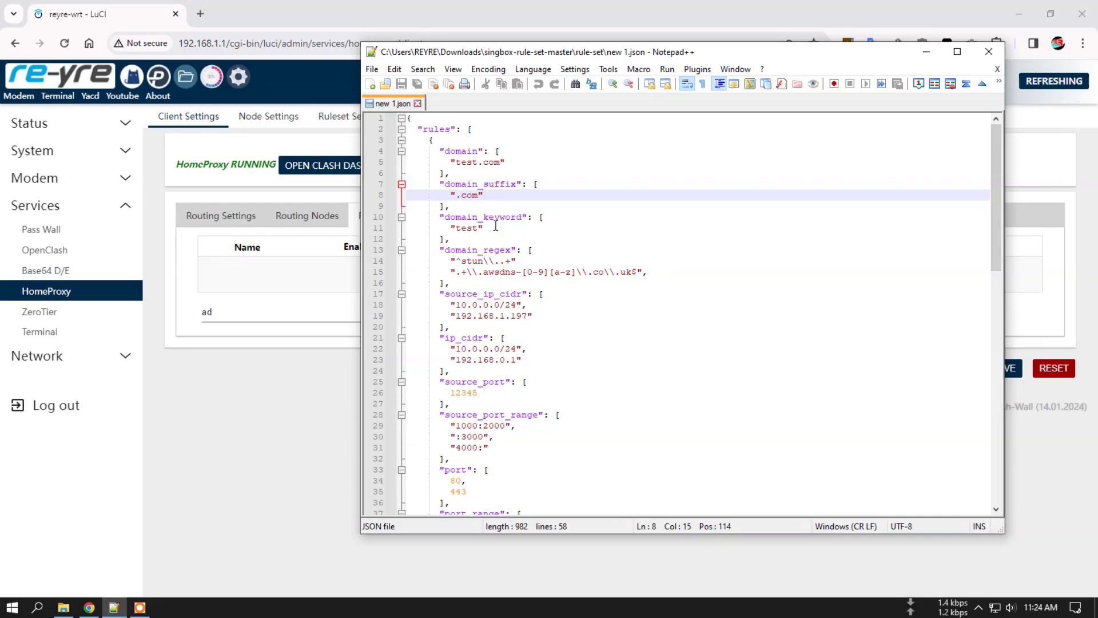
double_click(466, 227)
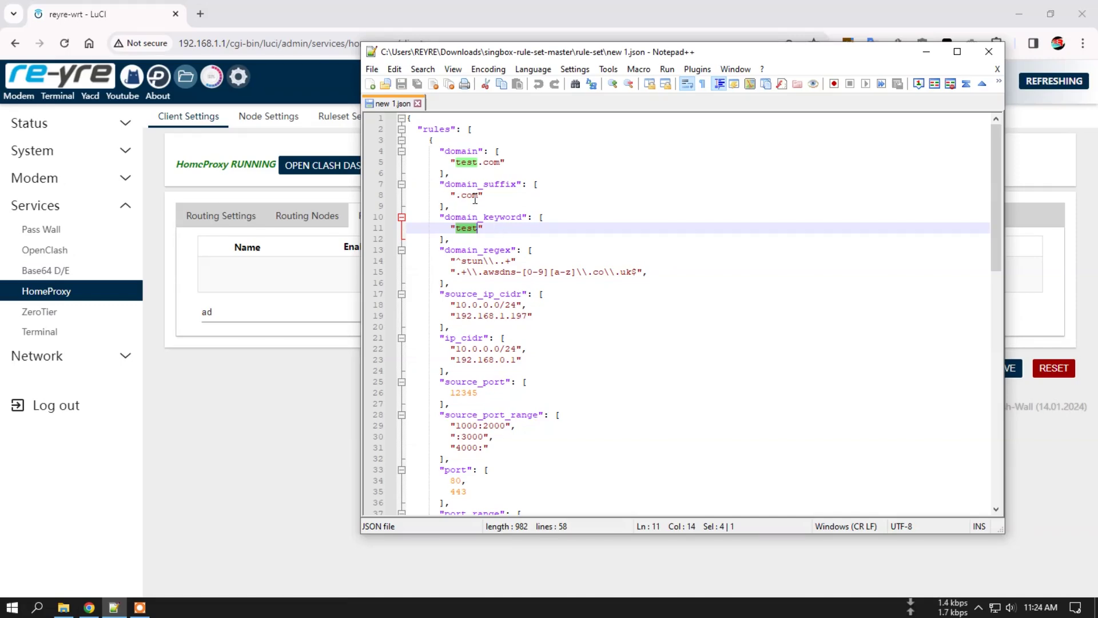
left_click(496, 228)
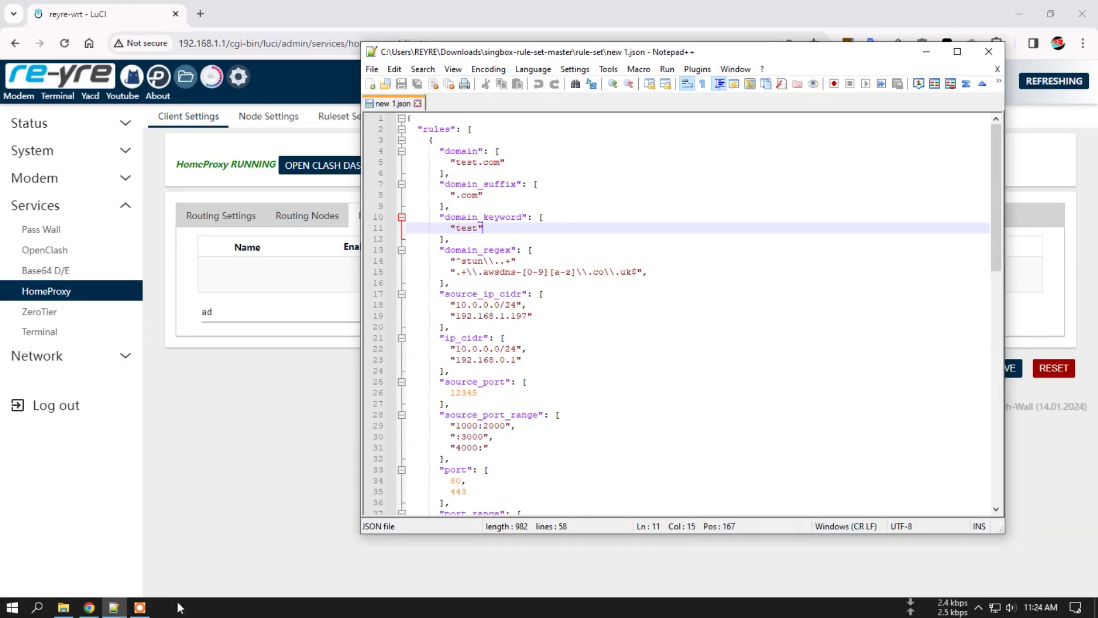
Reopen geosite-ad.json from the rule-set folder and examine the trafficfactory.biz entry in its domain_suffix list
left_click(63, 606)
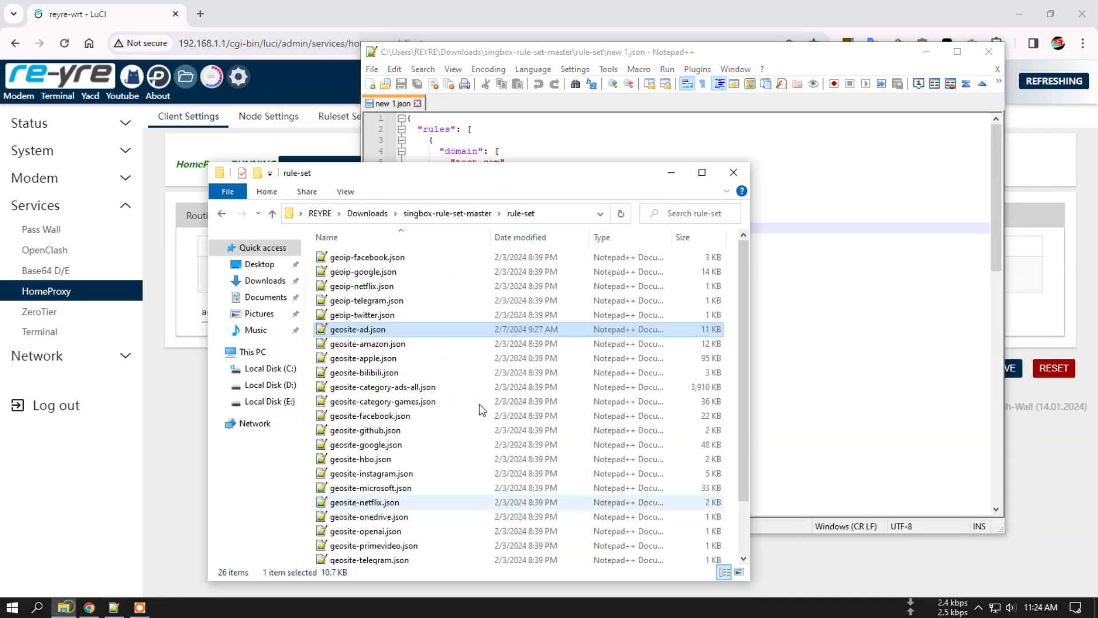
double_click(360, 336)
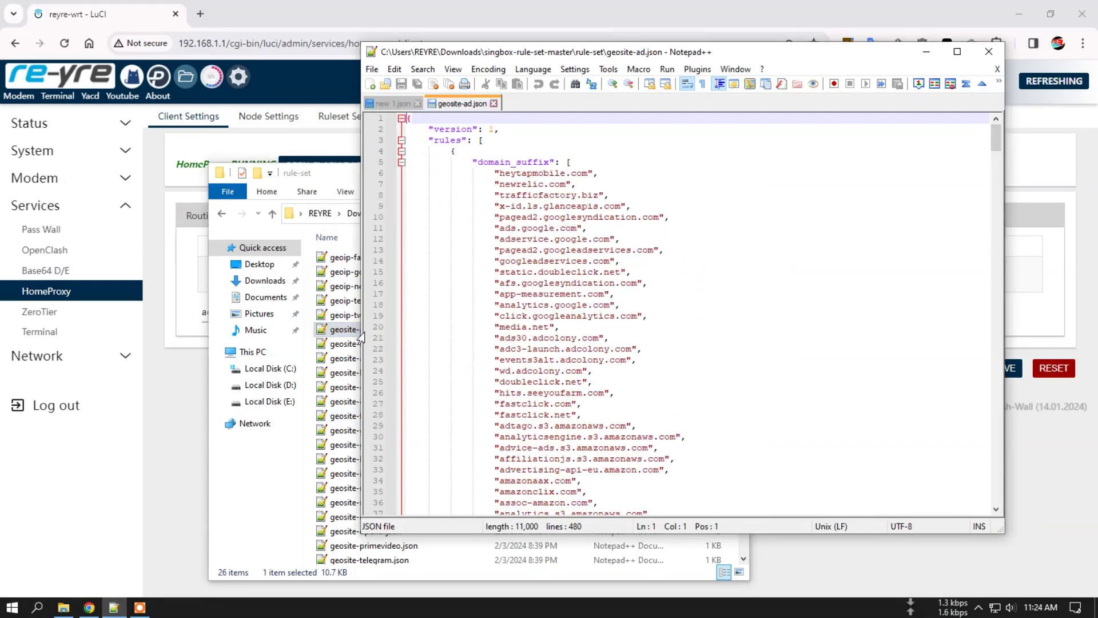
left_click(522, 195)
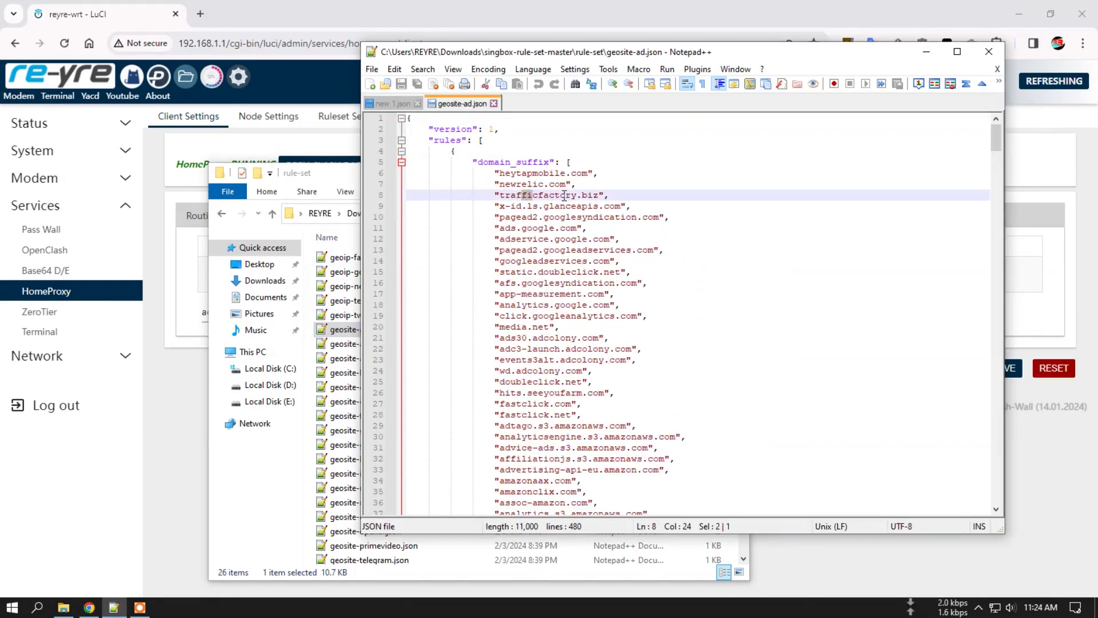
left_click_drag(539, 195, 577, 195)
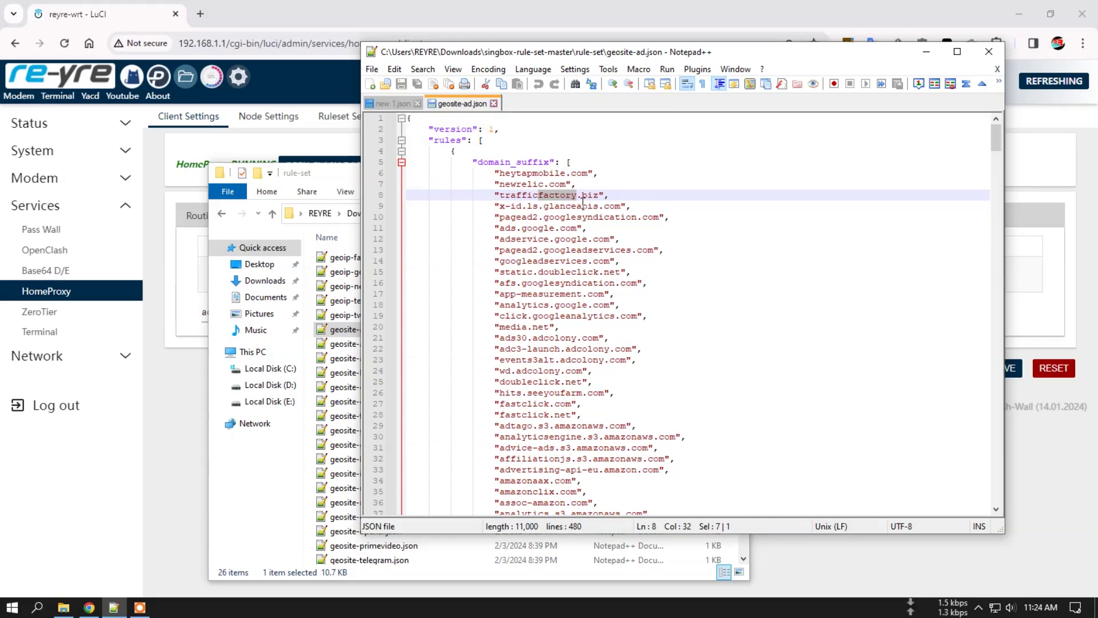
Switch to new 1.json and examine the awsdns pattern and its co.uk ending in the domain_regex list
left_click(393, 103)
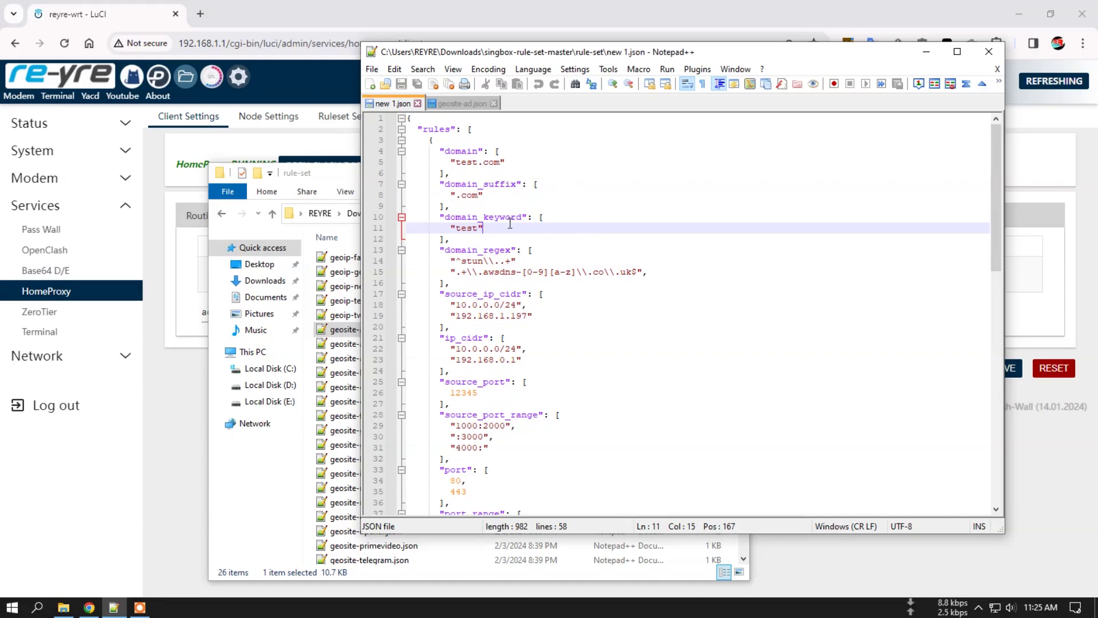
double_click(495, 271)
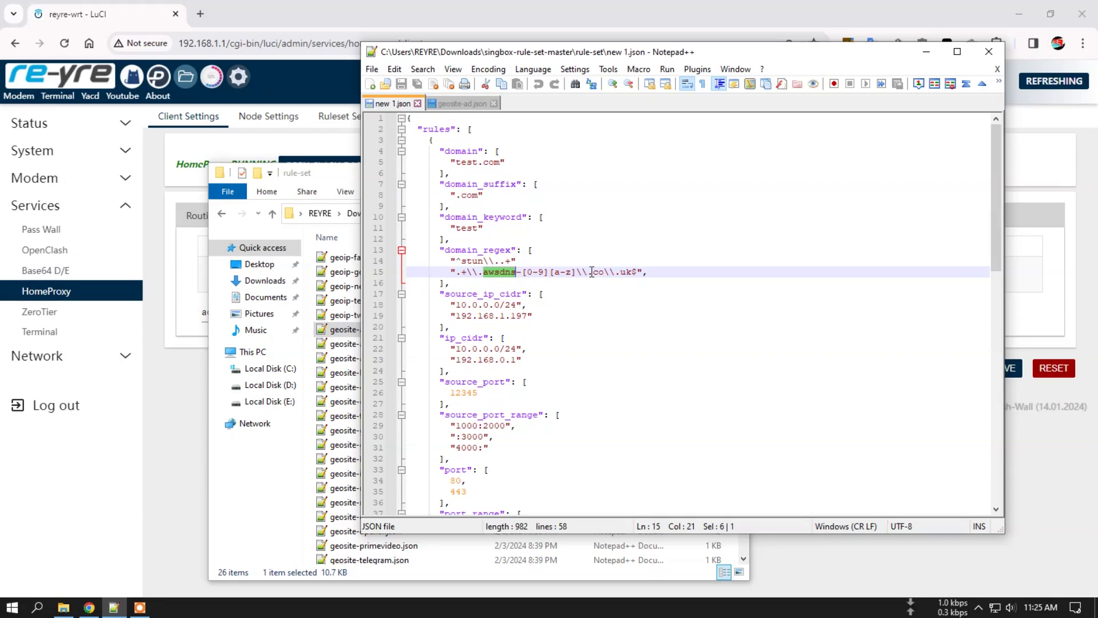
left_click_drag(589, 272, 603, 275)
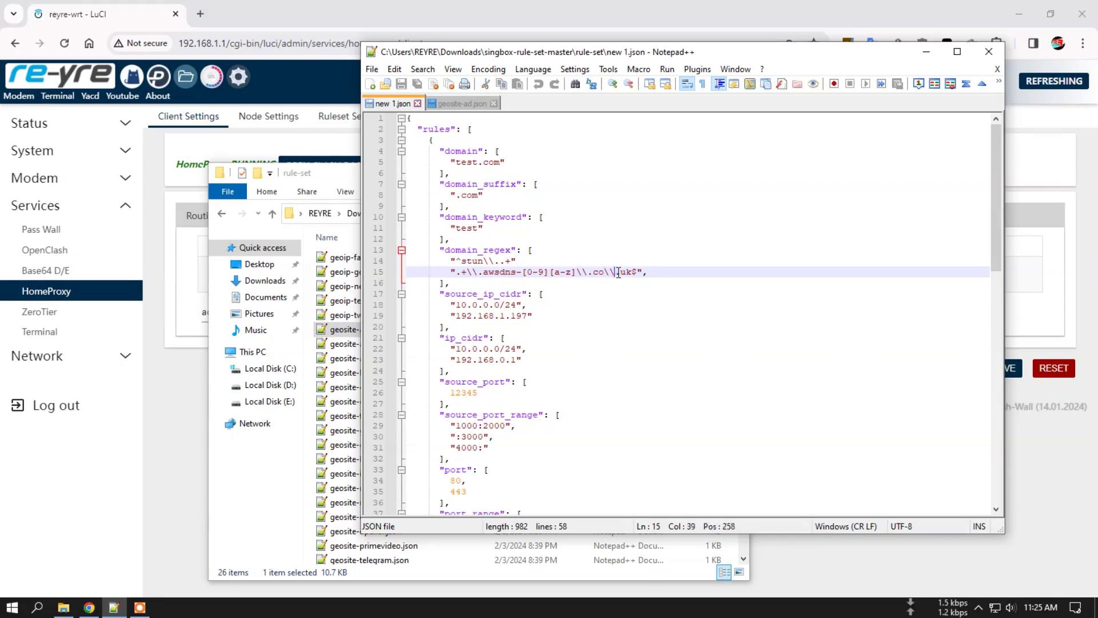
key("Down")
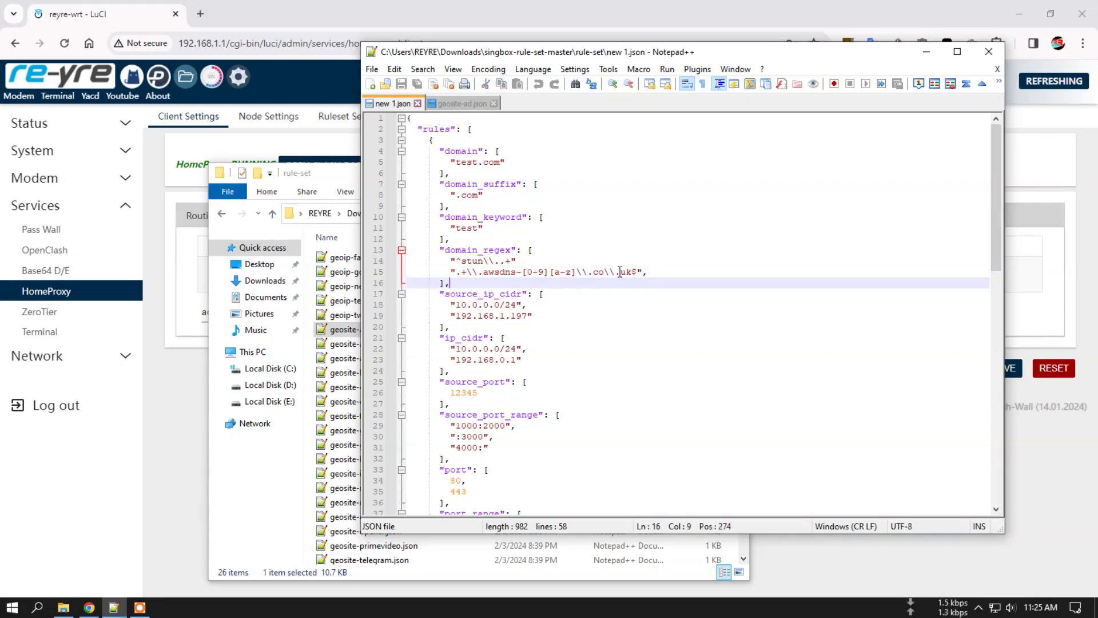
double_click(623, 272)
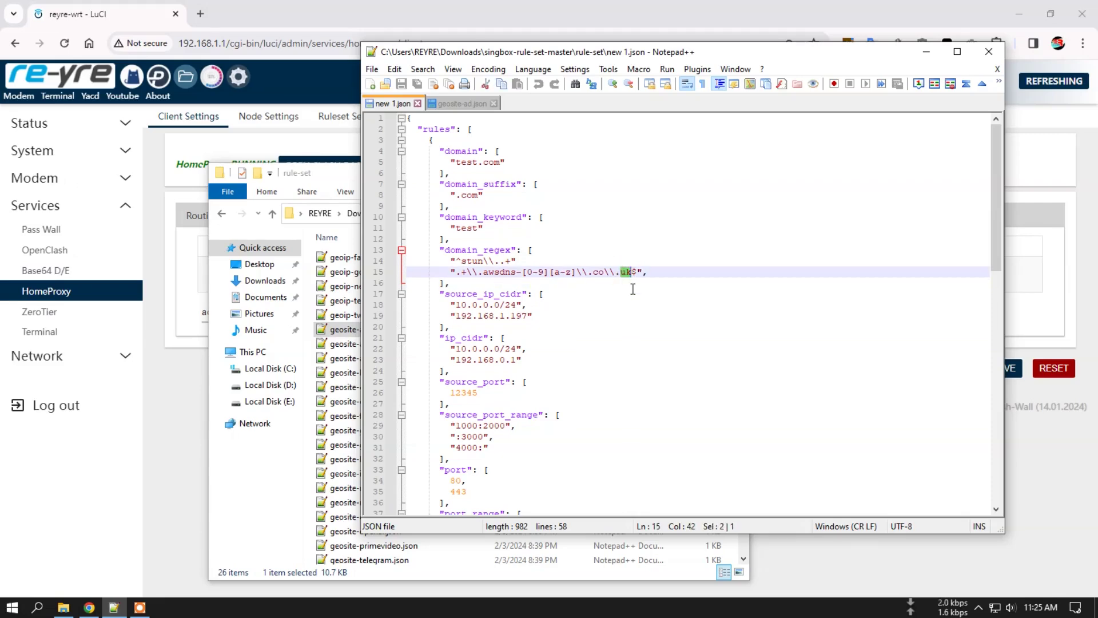
left_click(625, 286)
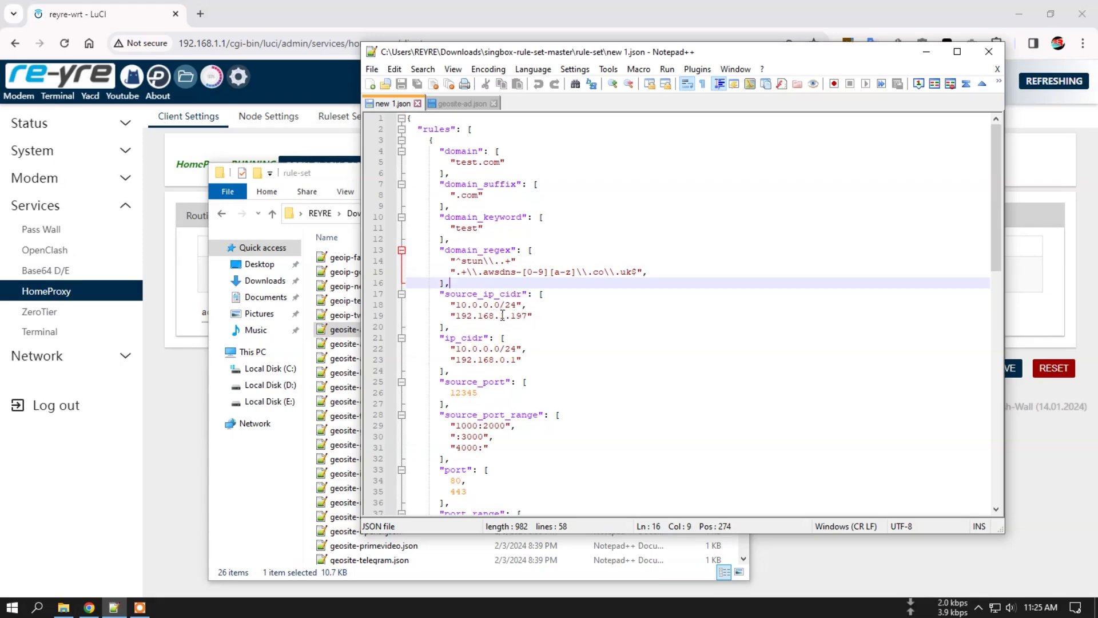
Examine the 192.168.1.197 entry under source_ip_cidr and the 192.168.0.1 entry under ip_cidr in new 1.json
left_click(533, 316)
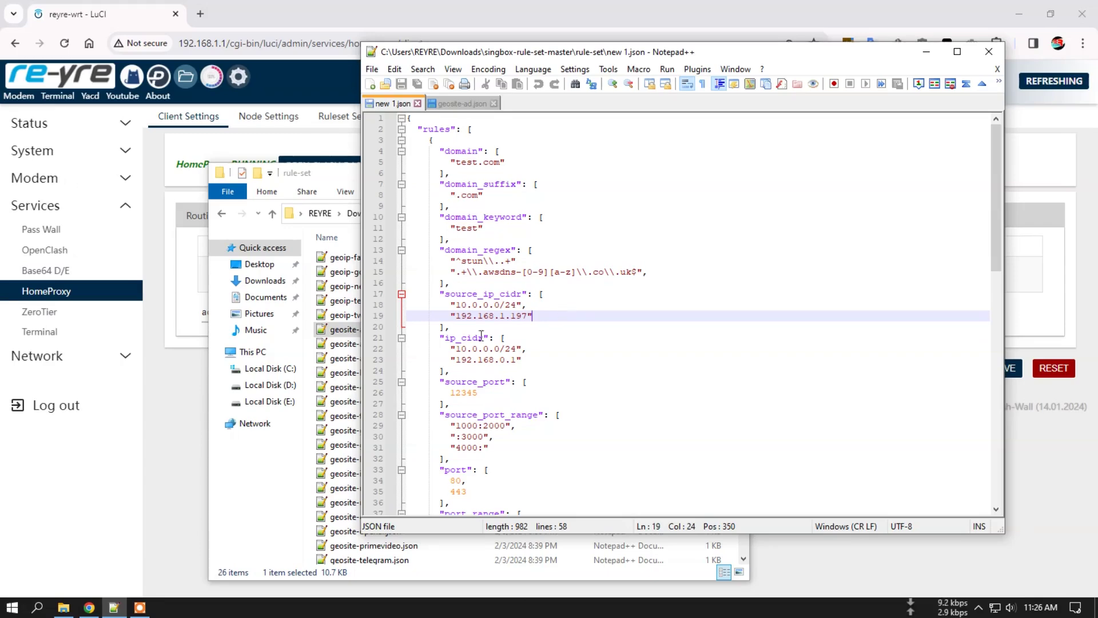
double_click(448, 337)
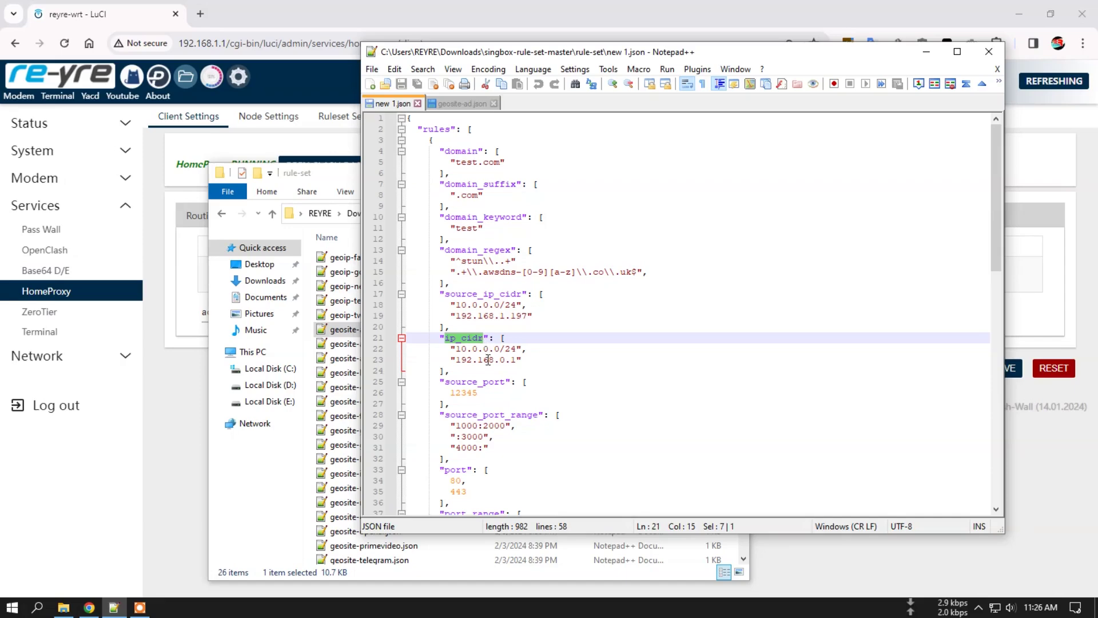
left_click(553, 359)
left_click_drag(456, 360, 513, 363)
Open geoip-netflix.json from the rule-set folder, view its ip_cidr list, and close the file
left_click(343, 271)
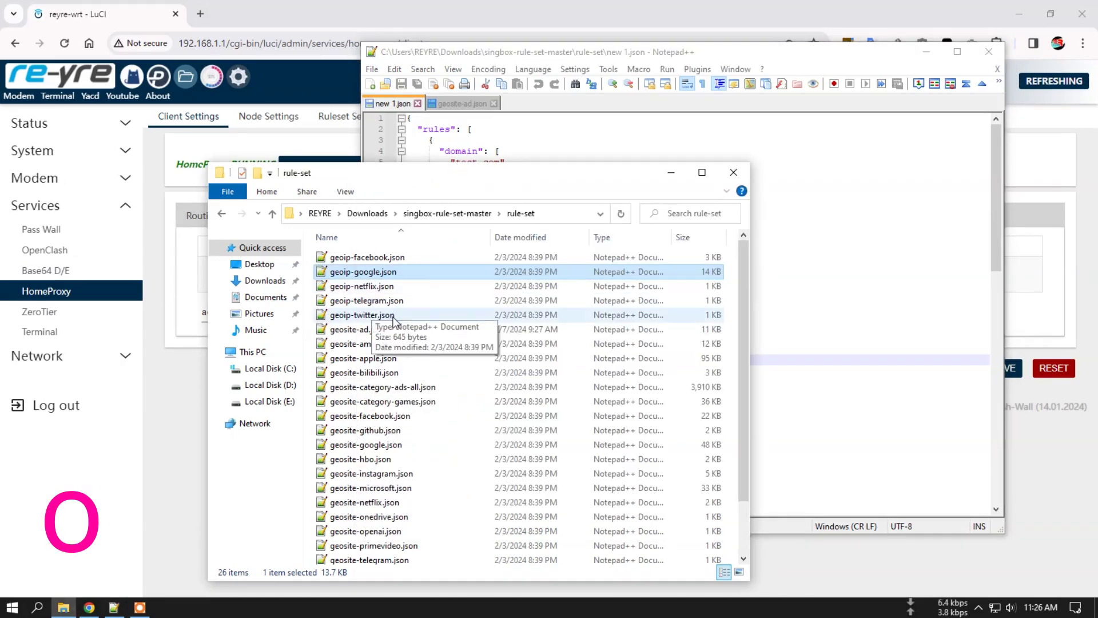
left_click(365, 289)
double_click(366, 287)
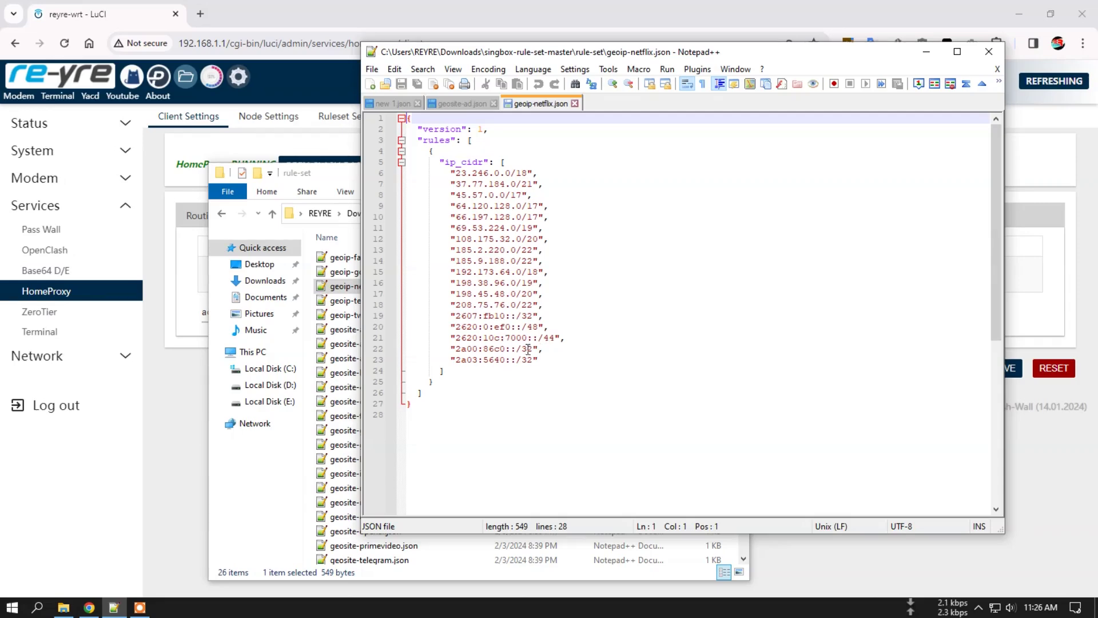
left_click(575, 104)
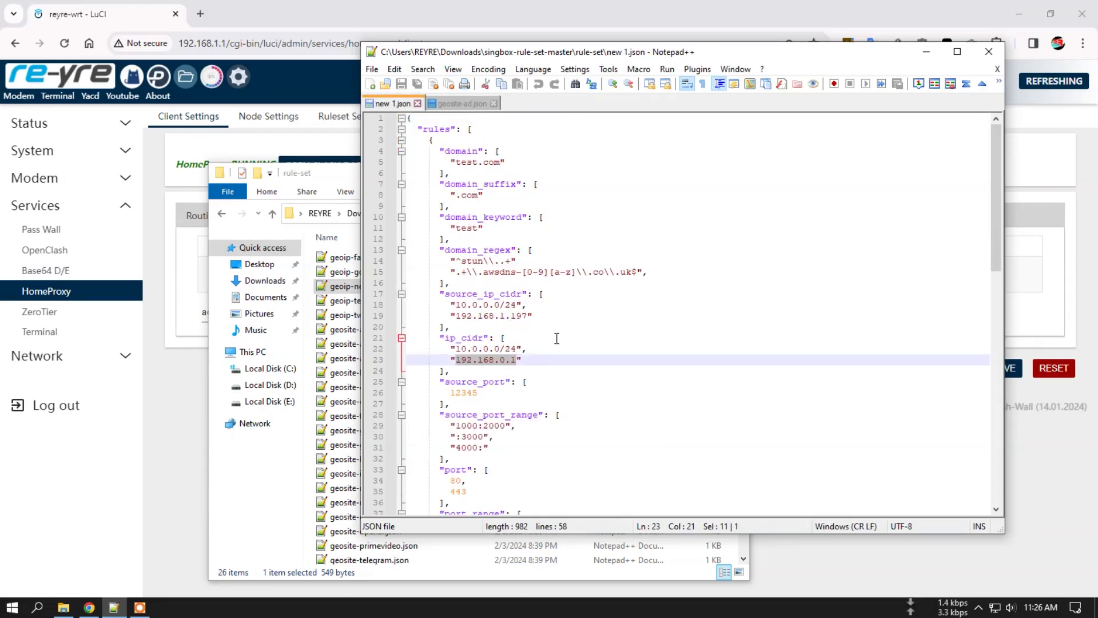
Examine the source_port value 12345 in new 1.json alongside the source_ip_cidr address 192.168.1.197
scroll(557, 338, "down", 3)
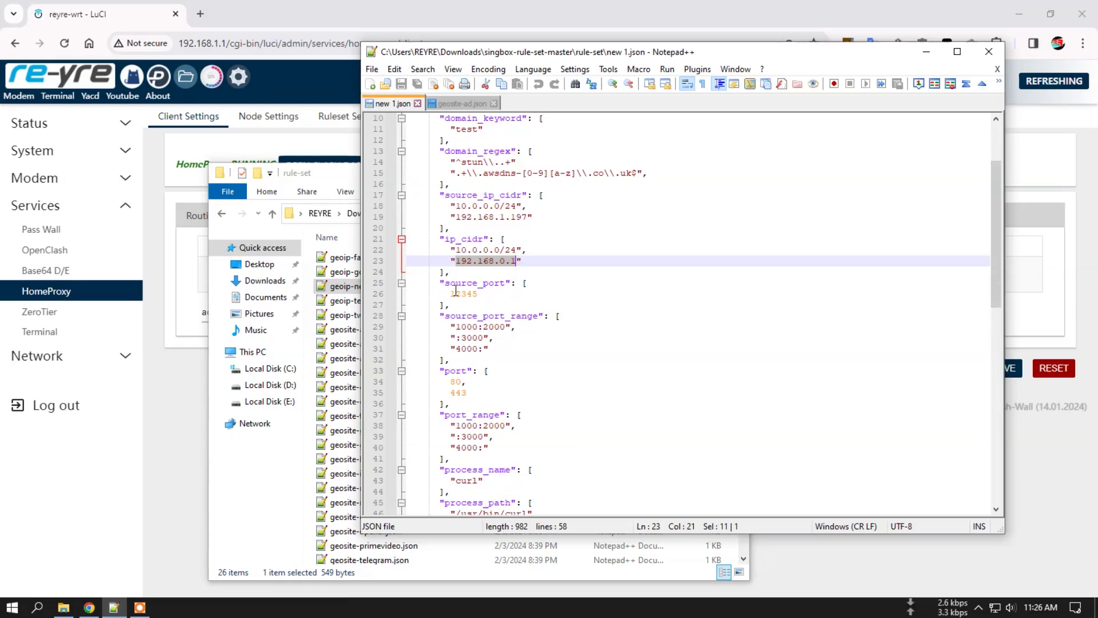
double_click(466, 294)
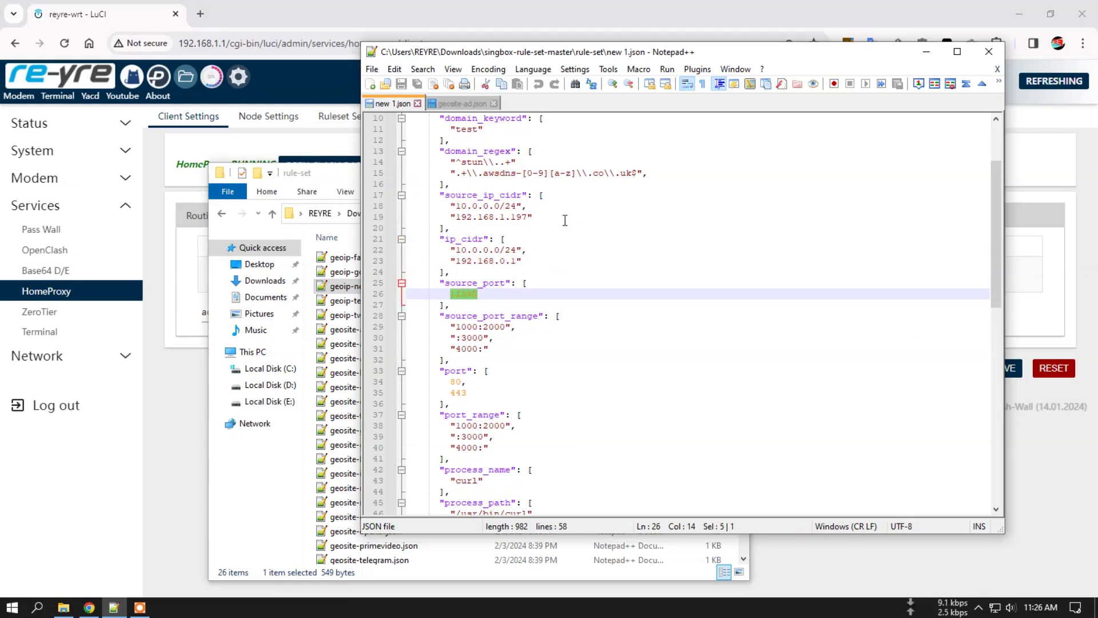
left_click(547, 218)
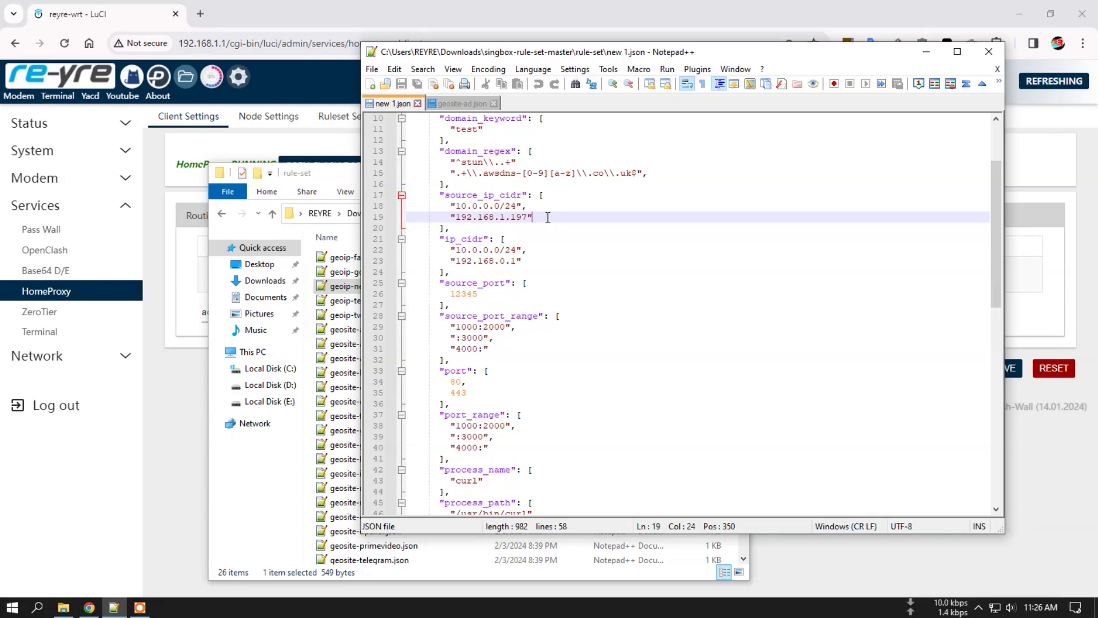
double_click(498, 296)
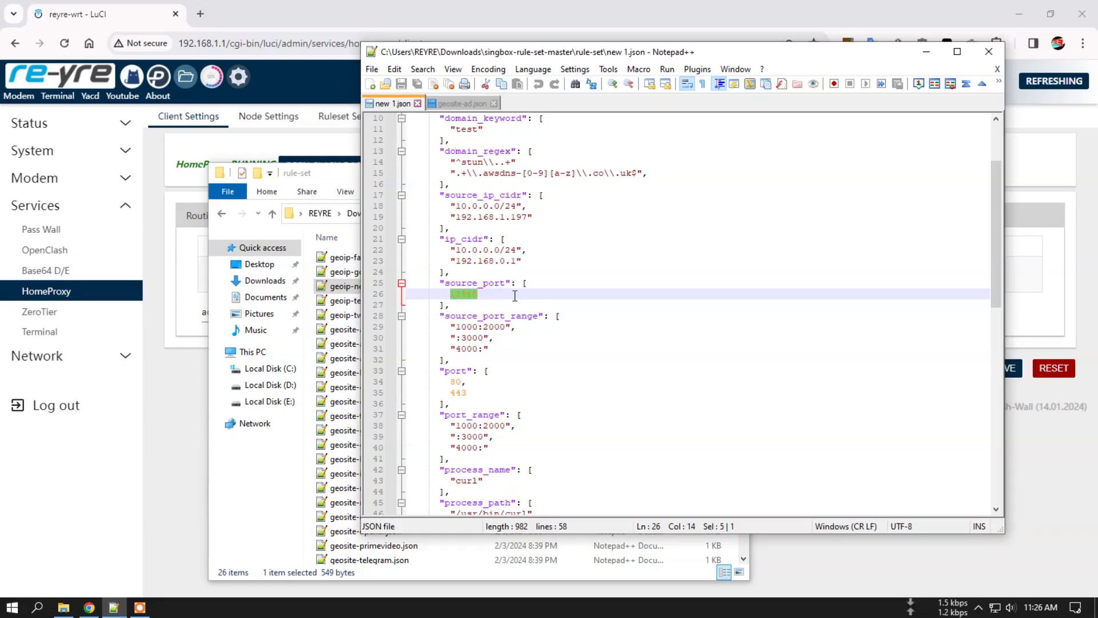
left_click(477, 294)
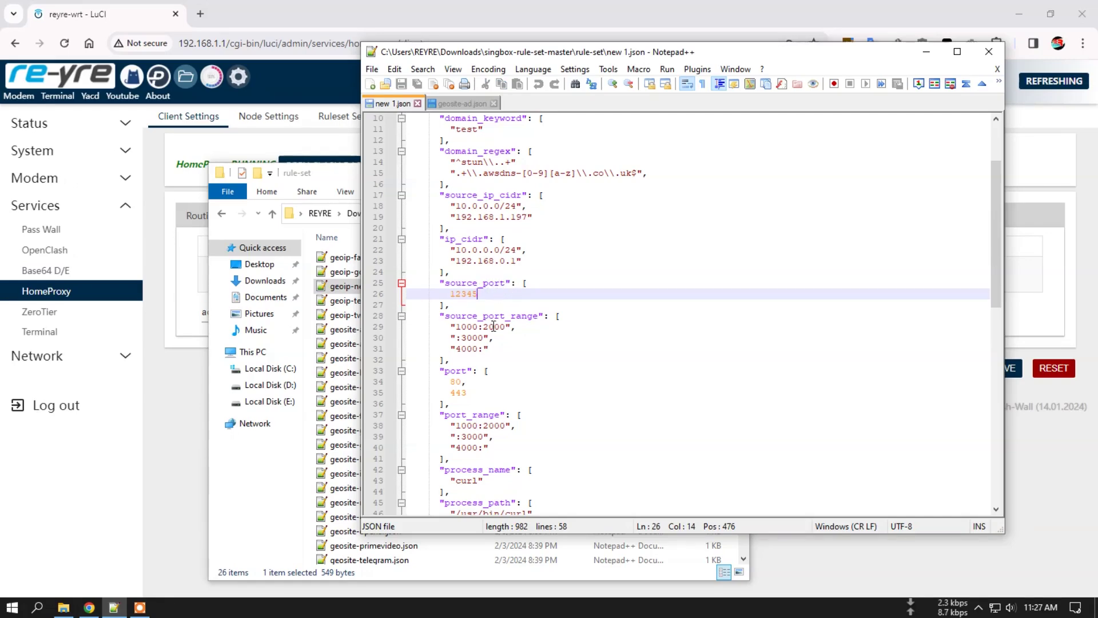
Examine the source_port_range formats 1000:2000, :3000 and 4000: in new 1.json
scroll(497, 294, "down", 1)
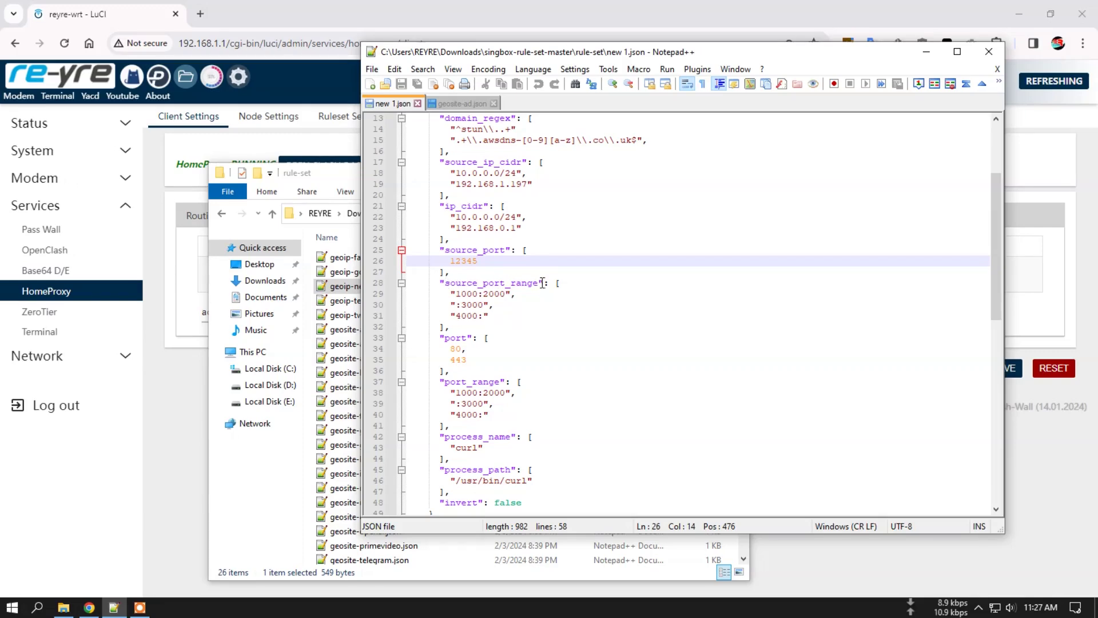
left_click(497, 316)
left_click_drag(456, 293, 506, 295)
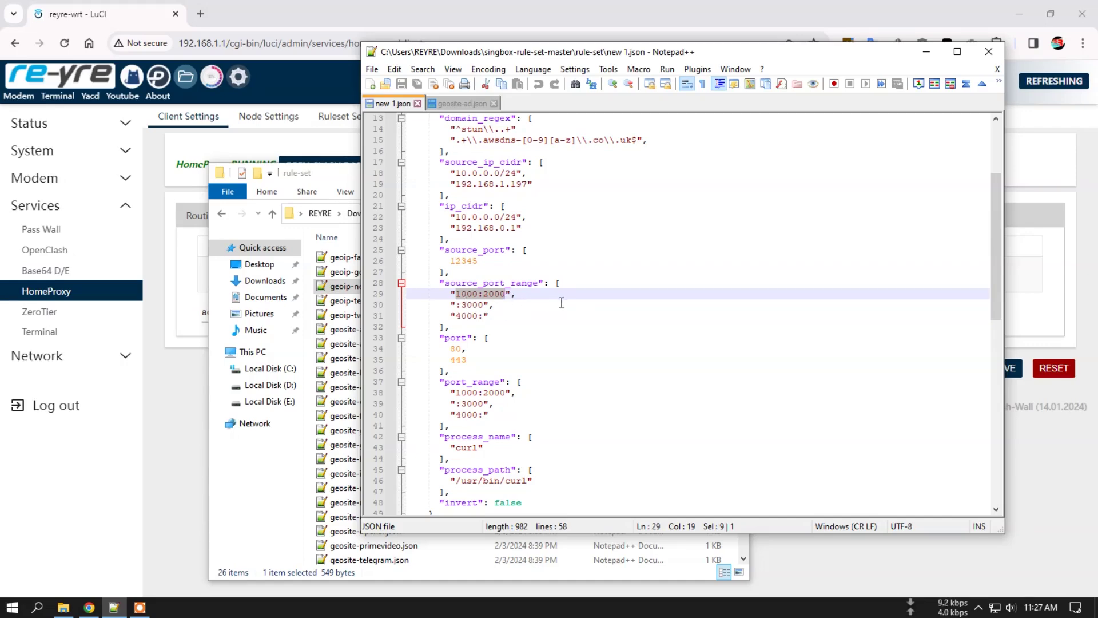
double_click(468, 295)
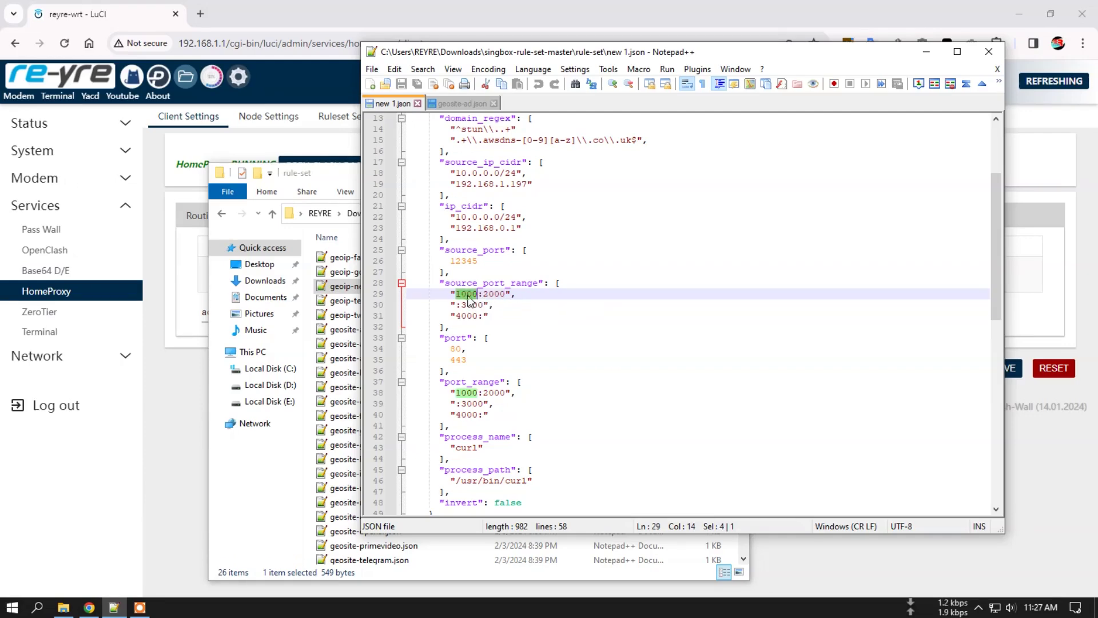
left_click(496, 294)
double_click(496, 294)
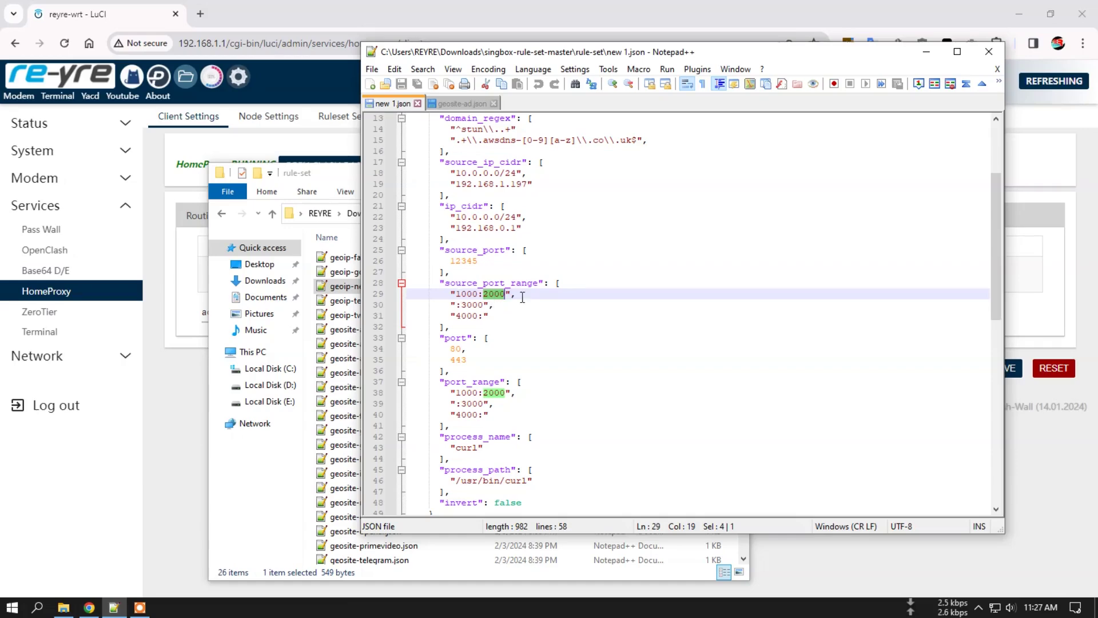
left_click_drag(457, 305, 483, 306)
left_click(495, 305)
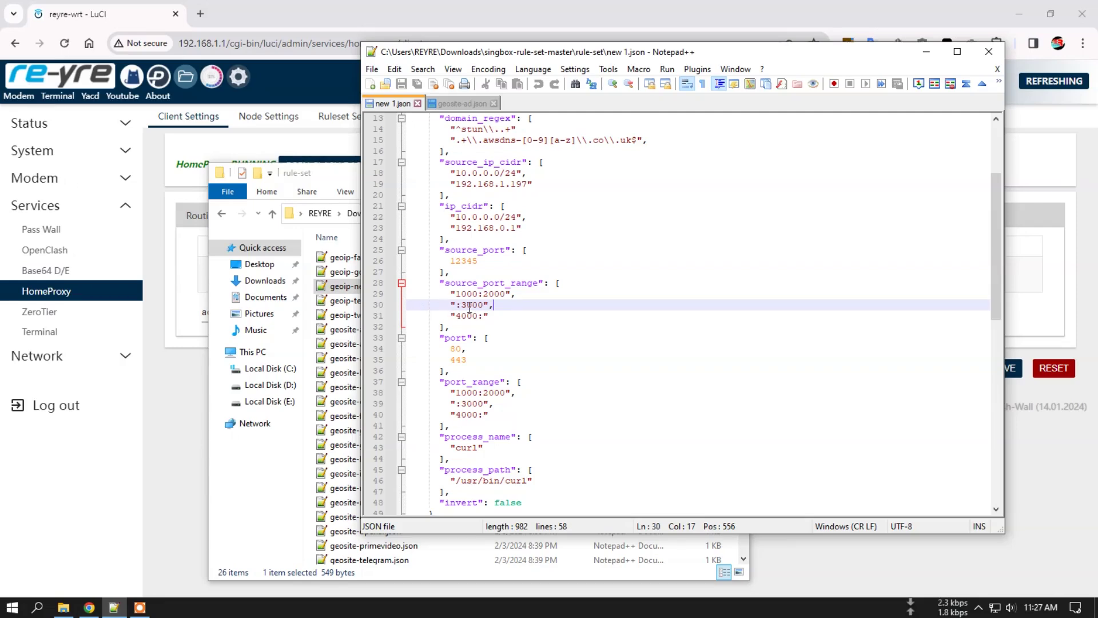
left_click_drag(456, 317, 486, 318)
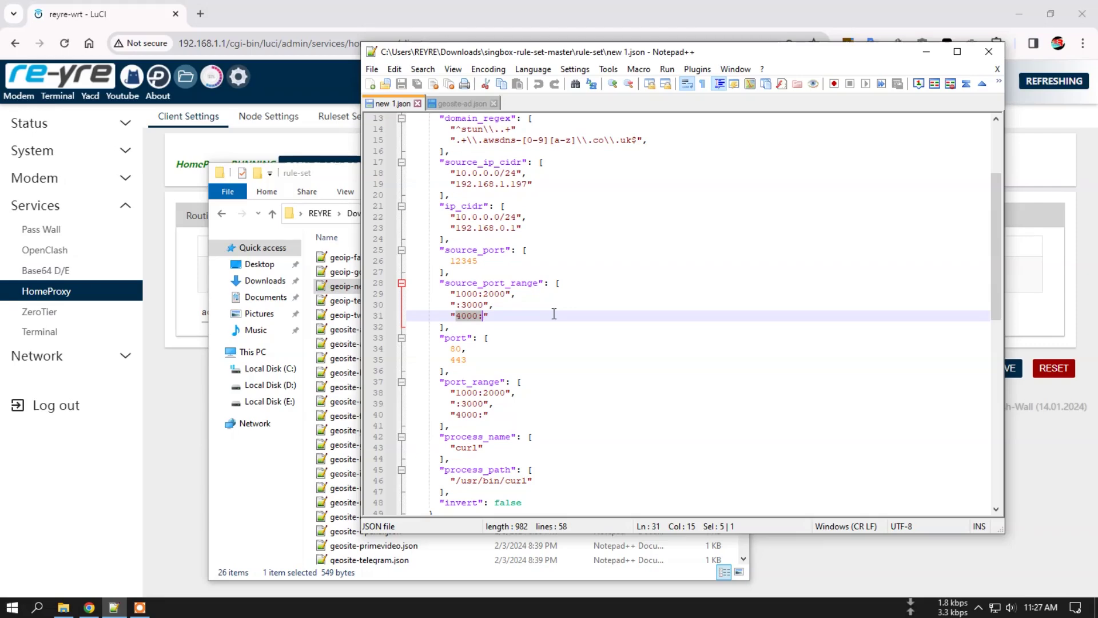
Examine the port, port_range and process_name entries in new 1.json
scroll(526, 330, "down", 2)
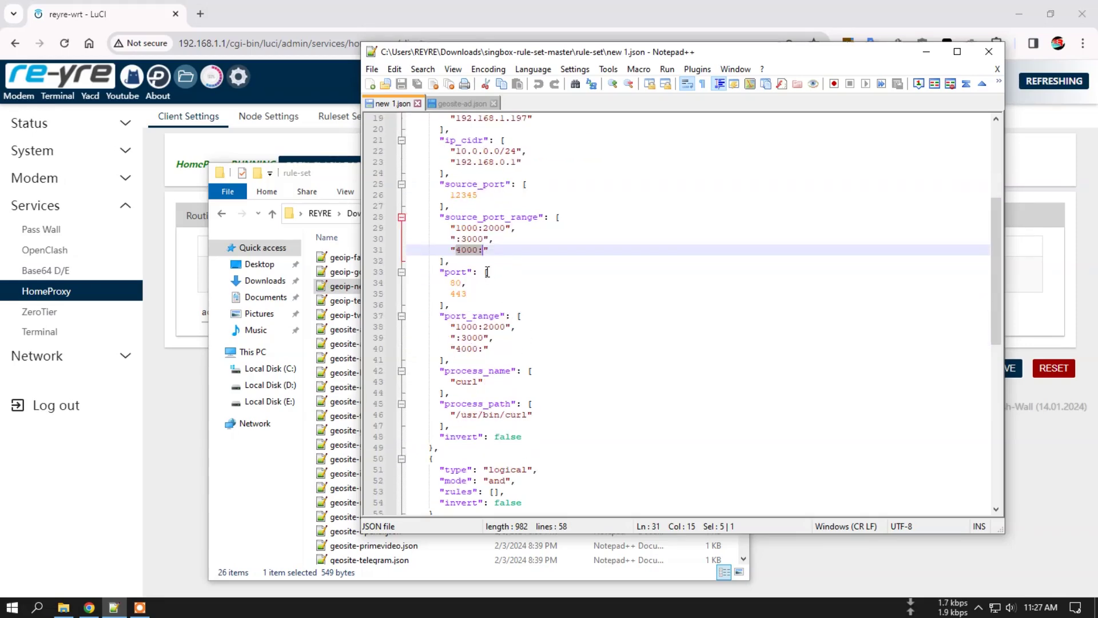
double_click(461, 271)
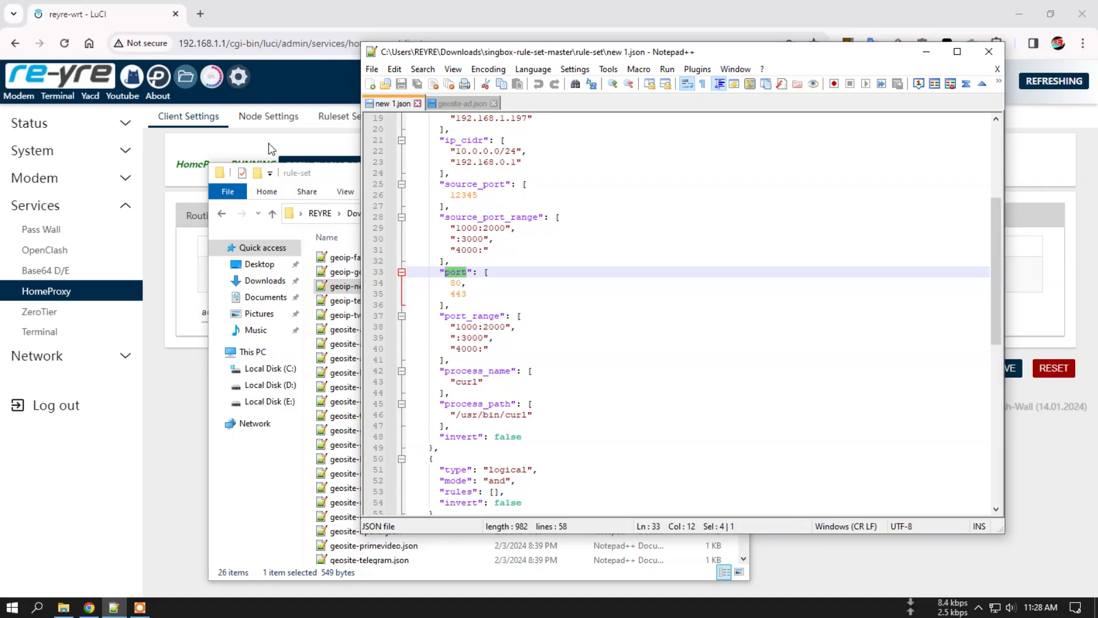
left_click(465, 292)
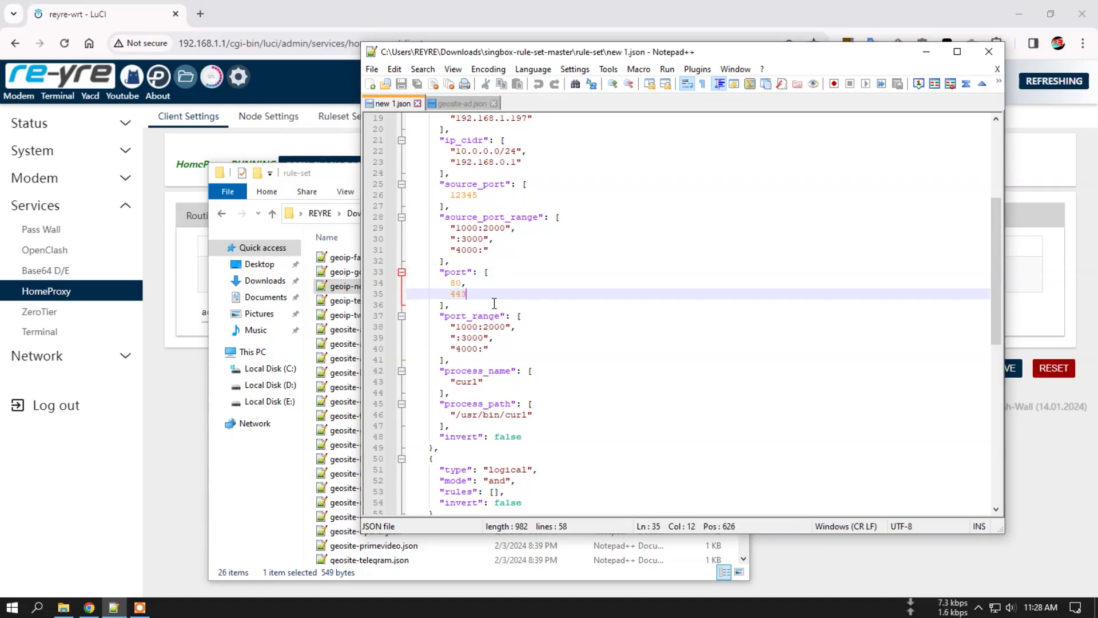
double_click(450, 316)
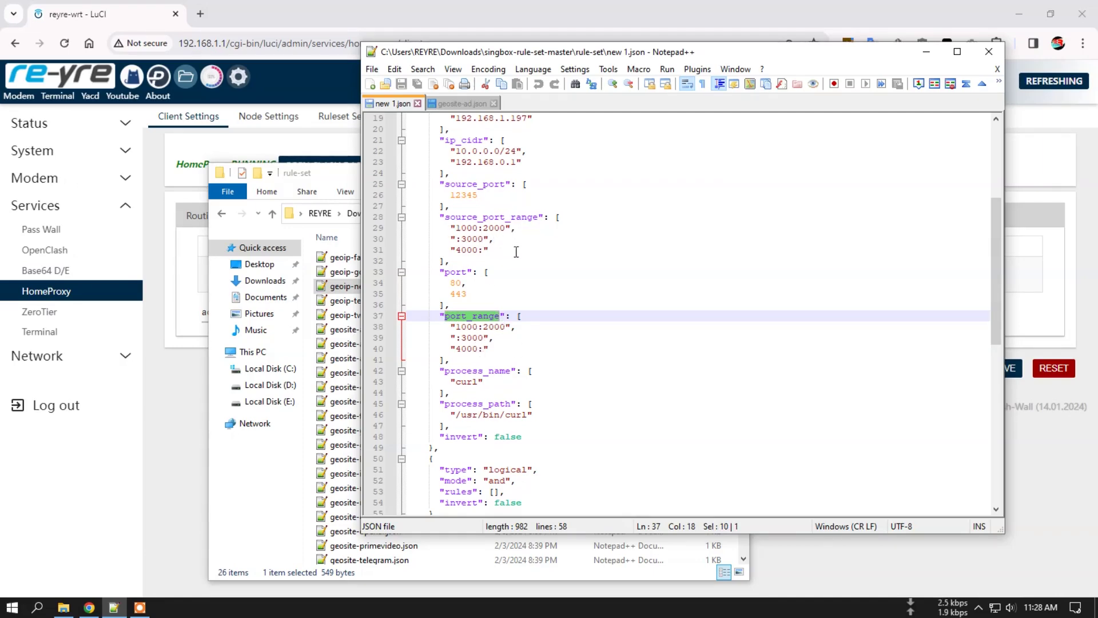
scroll(522, 267, "down", 1)
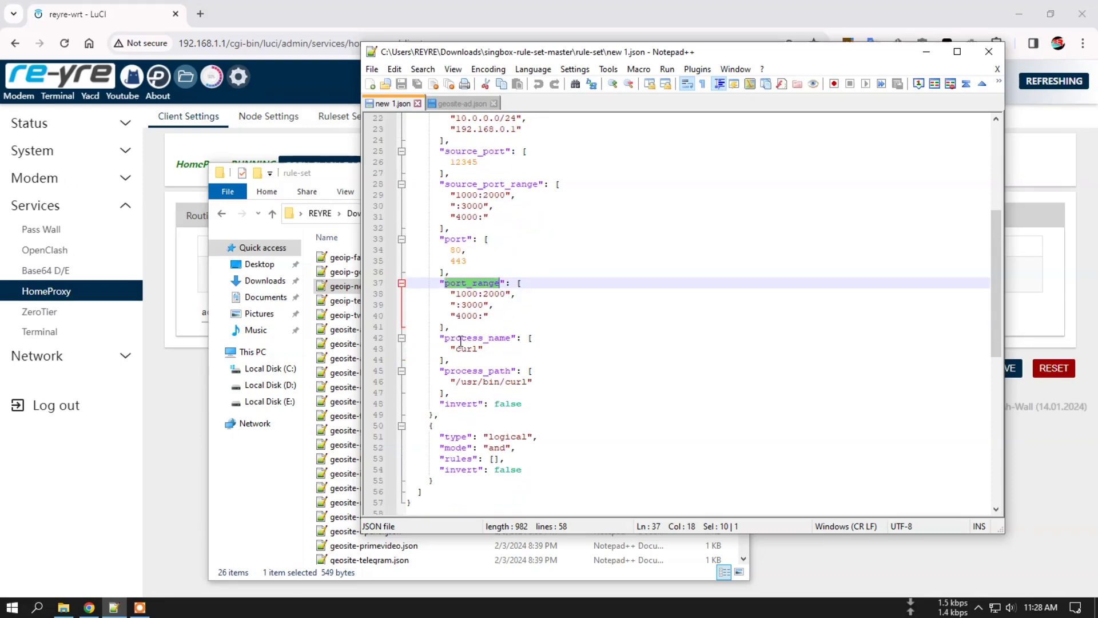
left_click_drag(445, 338, 491, 350)
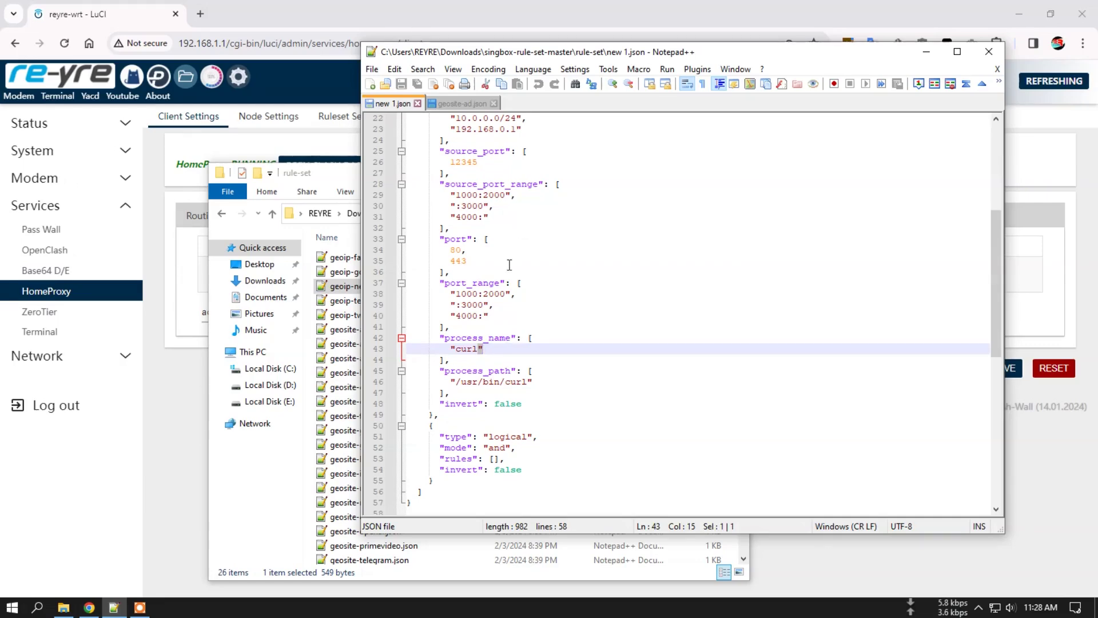
Run htop in the router's web terminal in Chrome, browse the running processes, and return to new 1.json in Notepad++
left_click(58, 97)
left_click(58, 97)
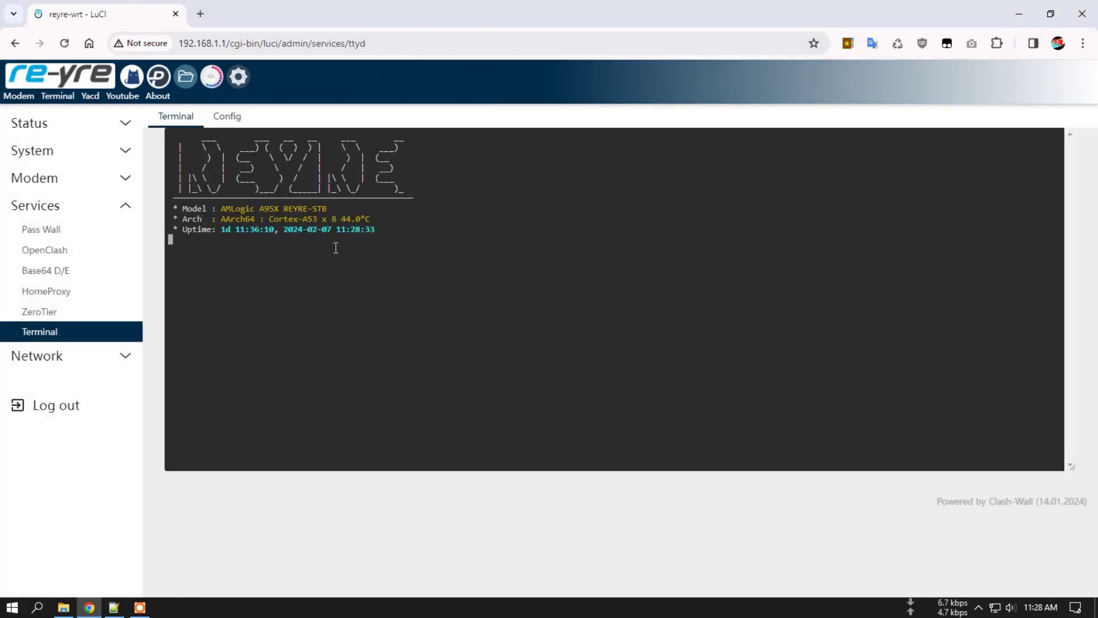
type("htop")
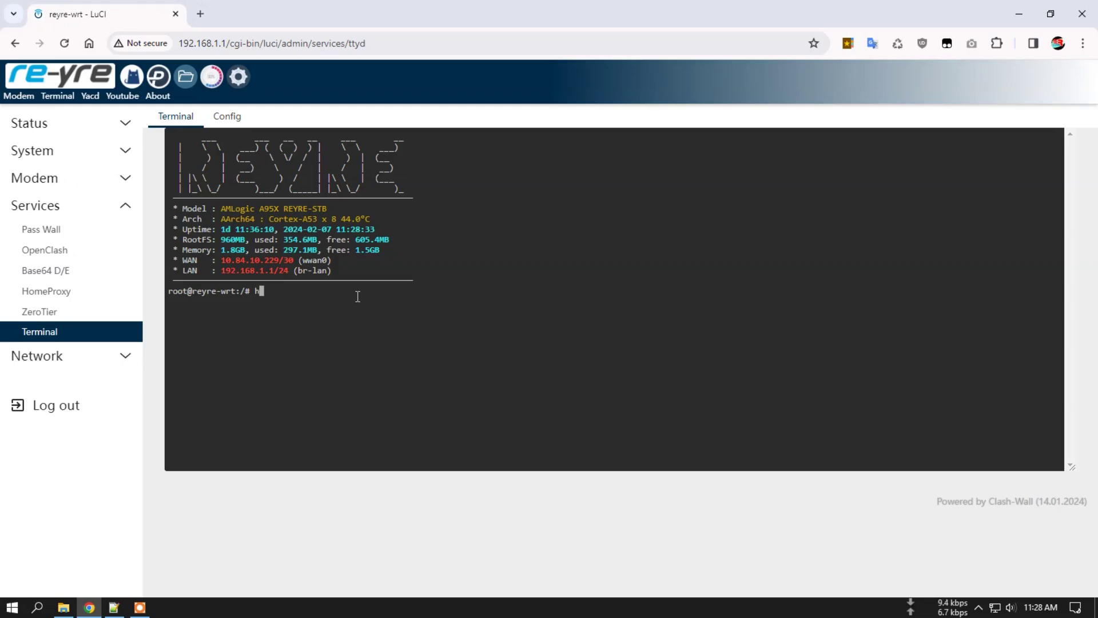
key("Return")
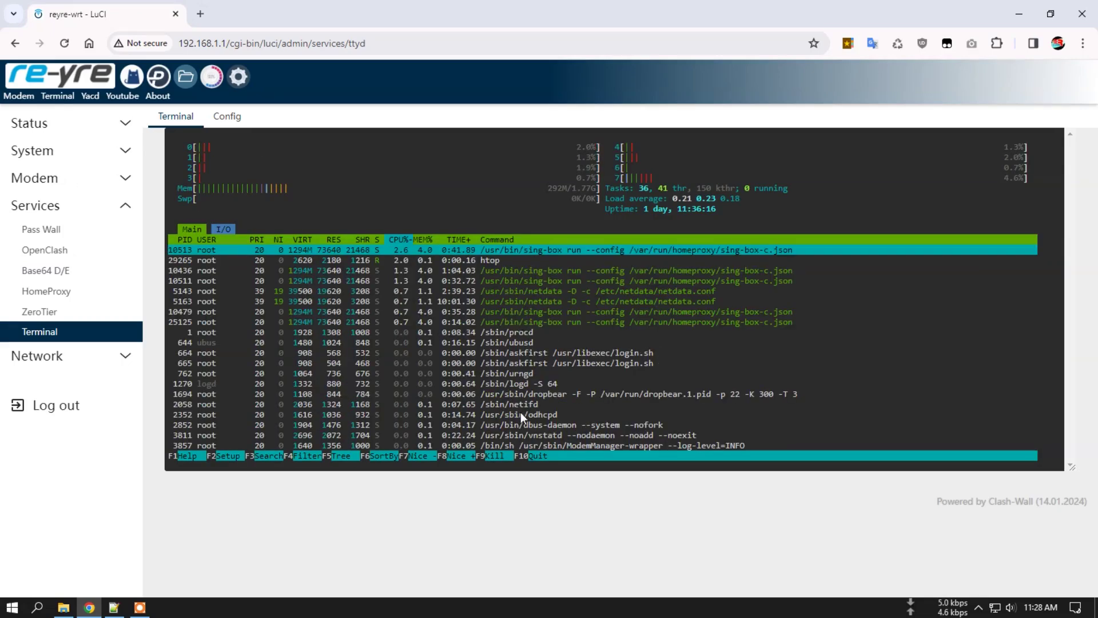
left_click(520, 413)
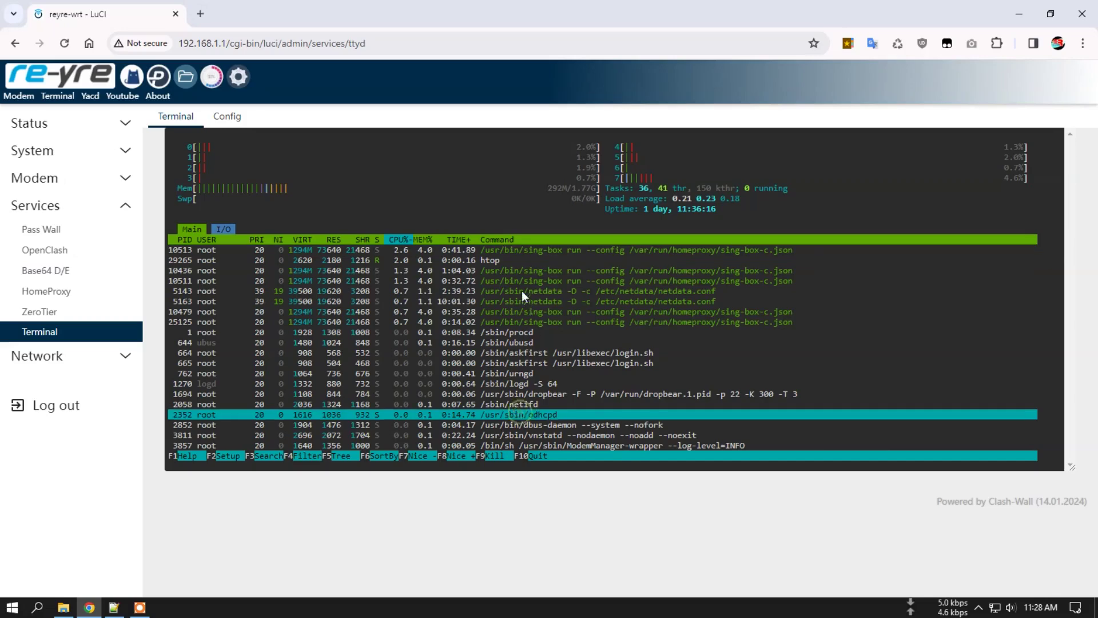
left_click(488, 262)
scroll(491, 261, "down", 5)
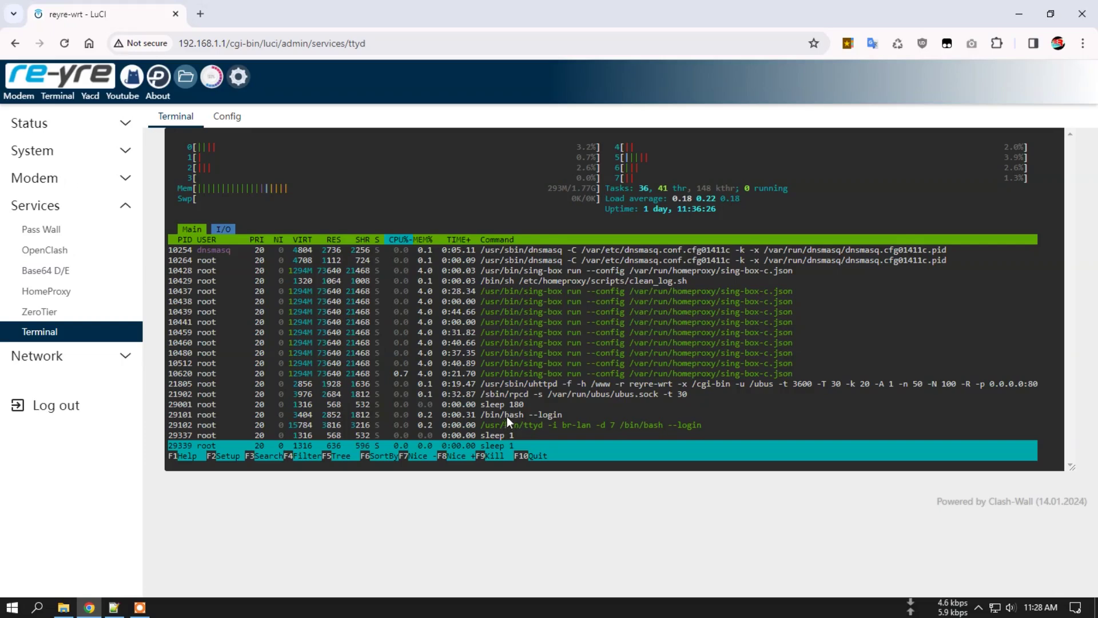
scroll(517, 383, "up", 5)
scroll(516, 387, "up", 5)
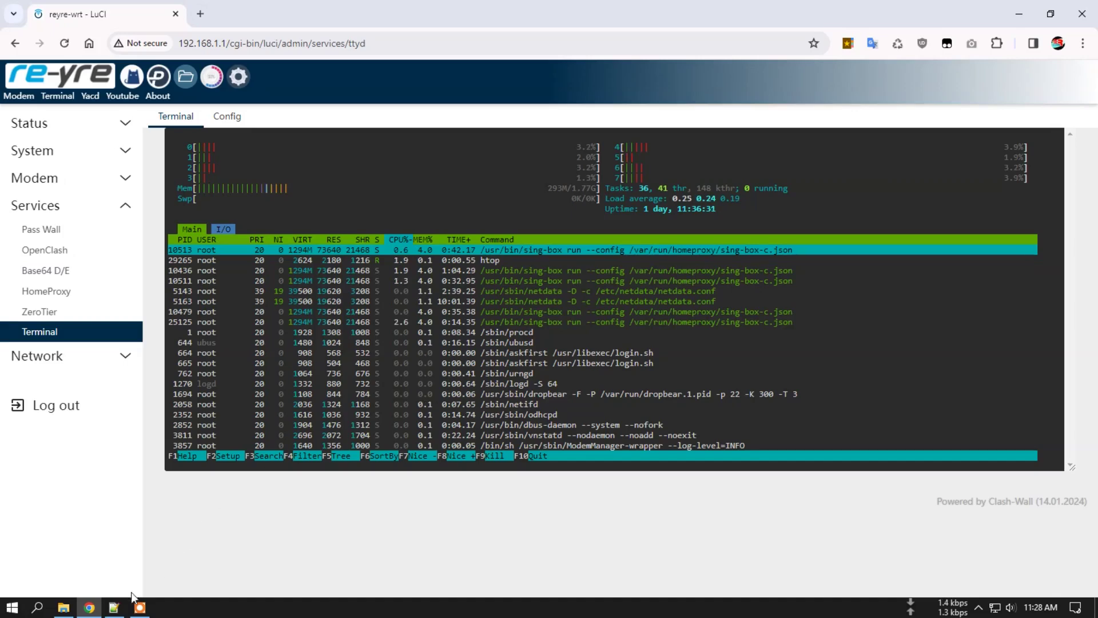
left_click(114, 607)
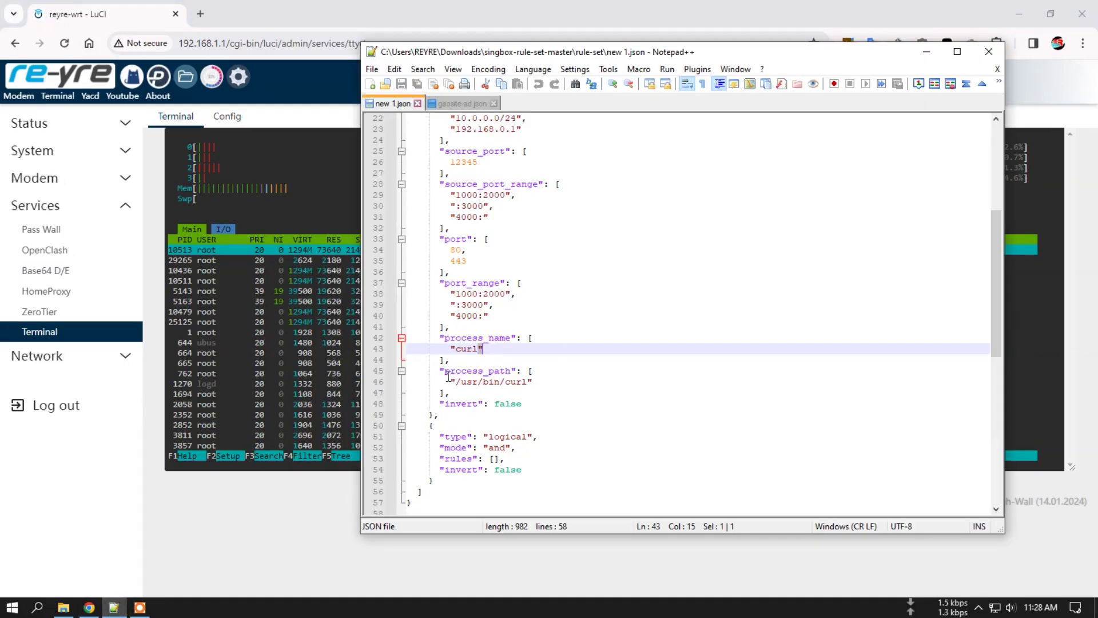
Compare the process_path value /usr/bin/curl in new 1.json with the command paths listed in the router terminal's htop in Chrome
left_click_drag(458, 379, 527, 381)
left_click(543, 389)
left_click(348, 317)
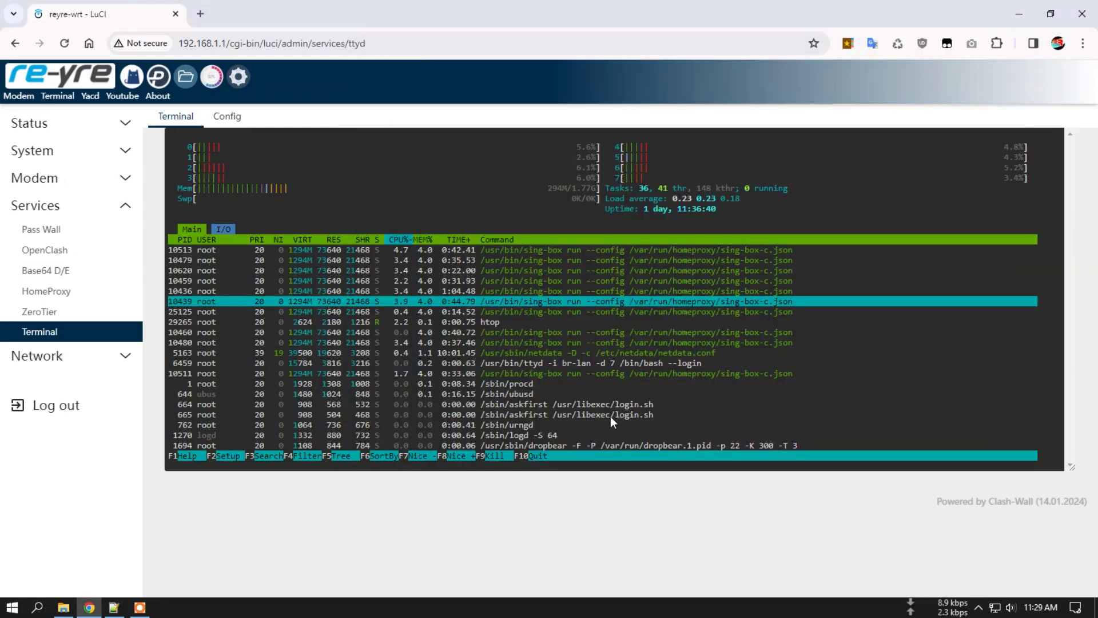
scroll(588, 416, "down", 1)
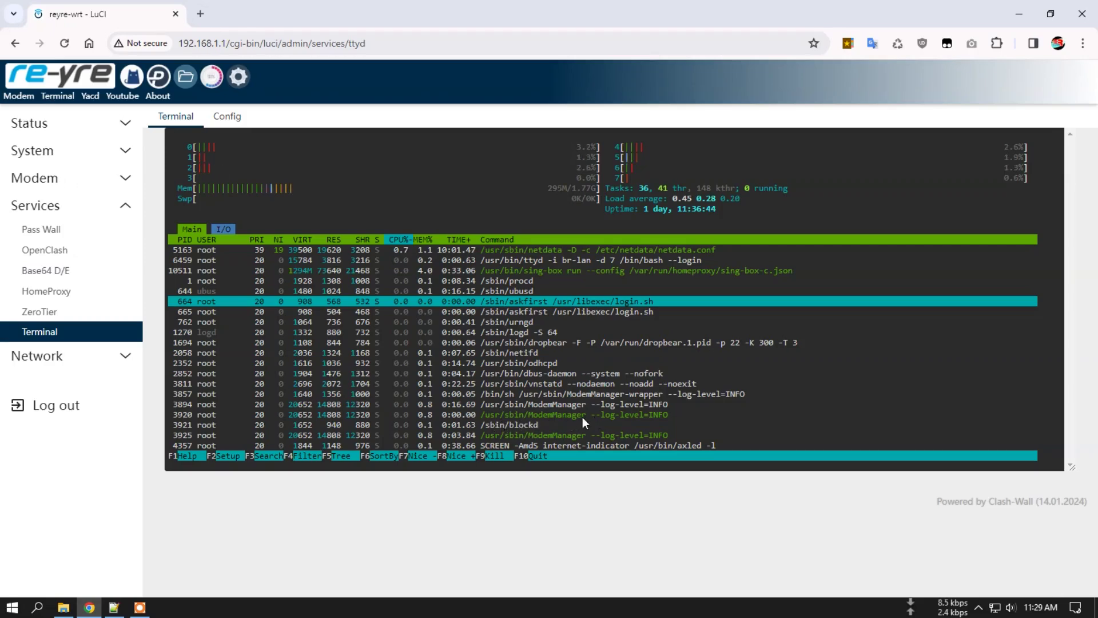
left_click(113, 608)
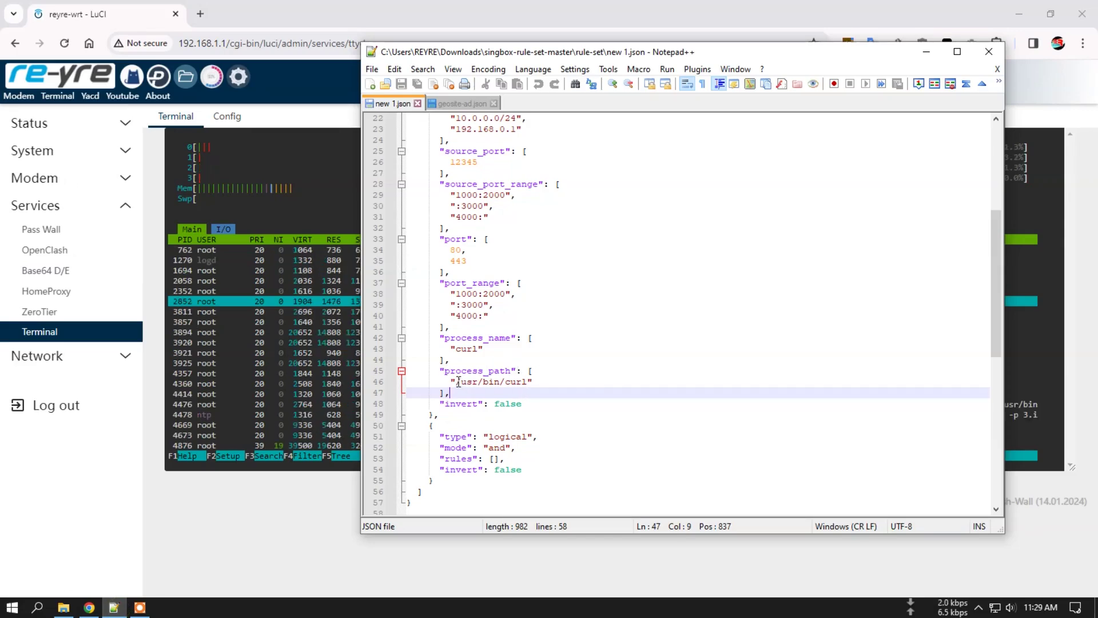
left_click_drag(456, 382, 528, 384)
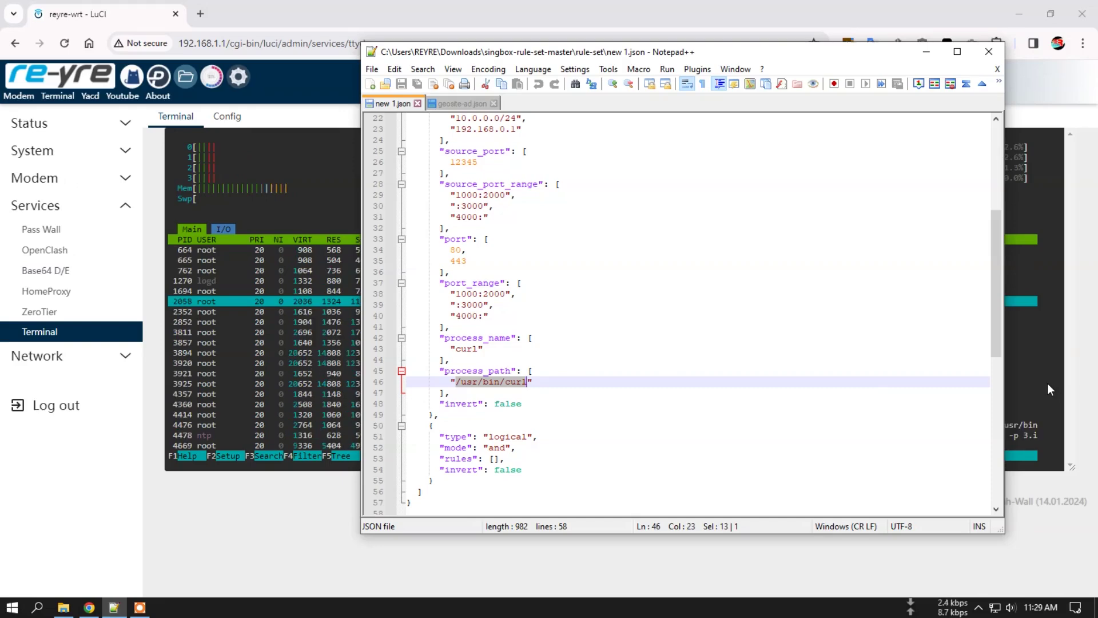
left_click(350, 364)
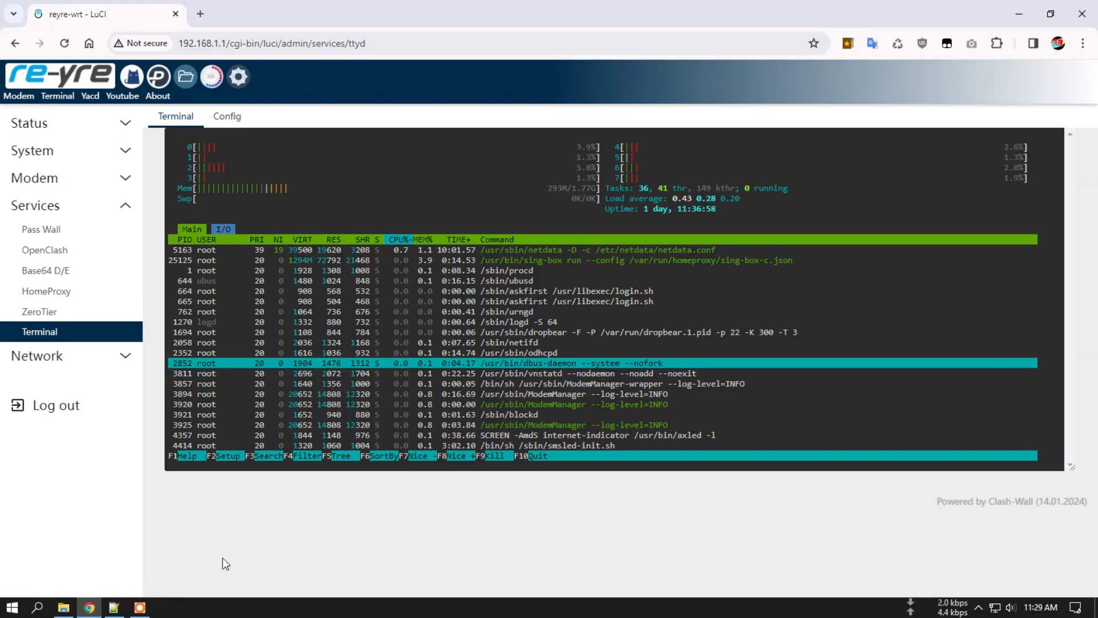
left_click(114, 608)
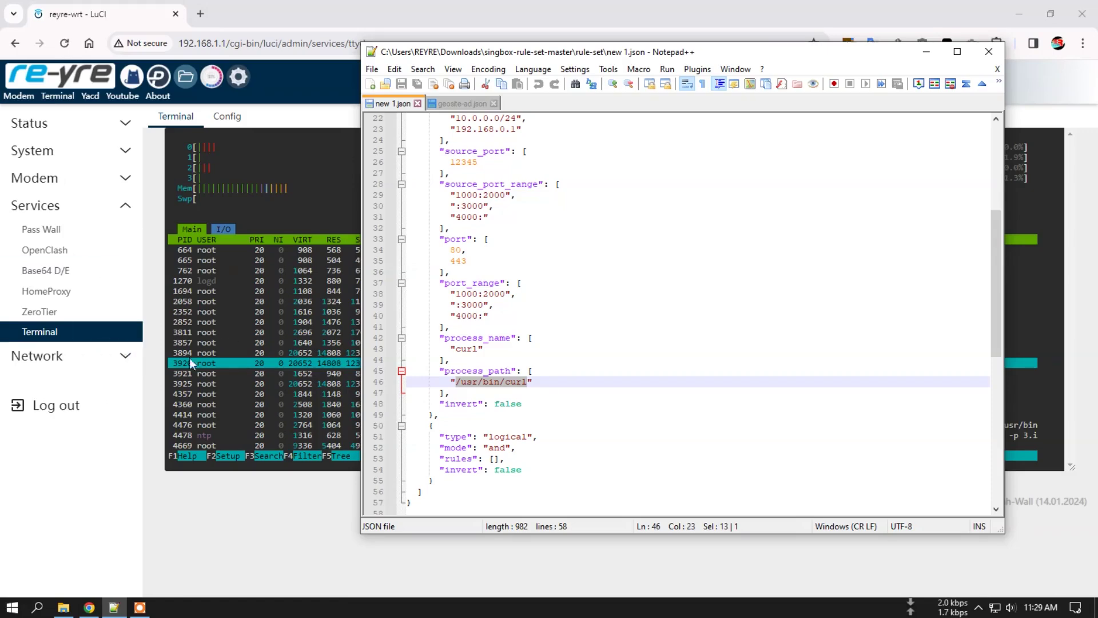
Examine the process_name and process_path entries in new 1.json, then review the file's match fields from the beginning
left_click(537, 382)
left_click(541, 350)
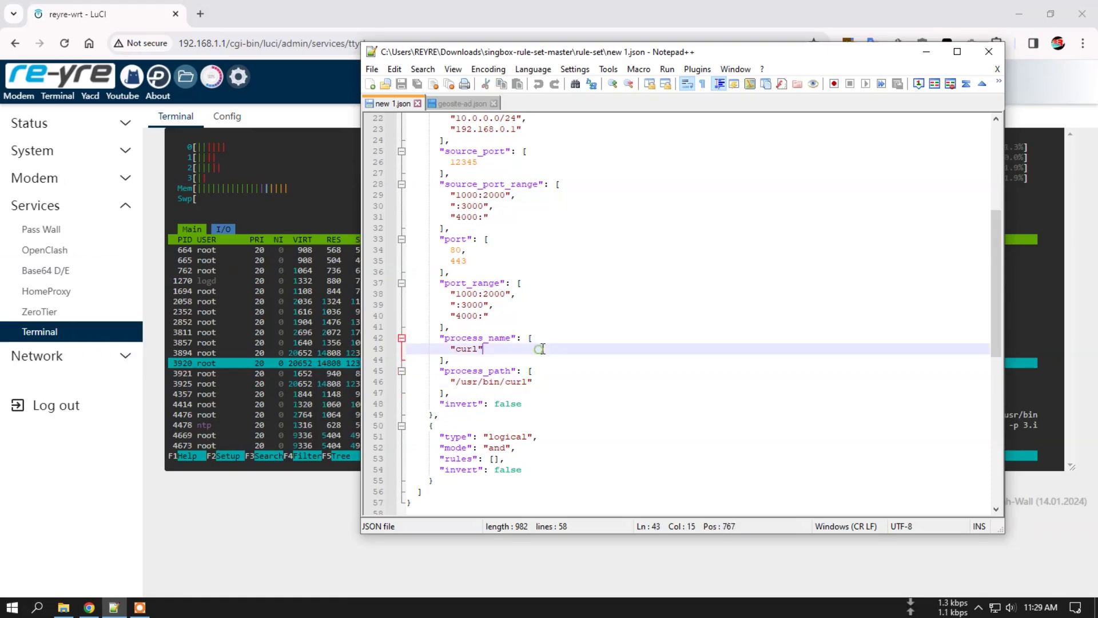
left_click(546, 337)
left_click(538, 350)
left_click(544, 381)
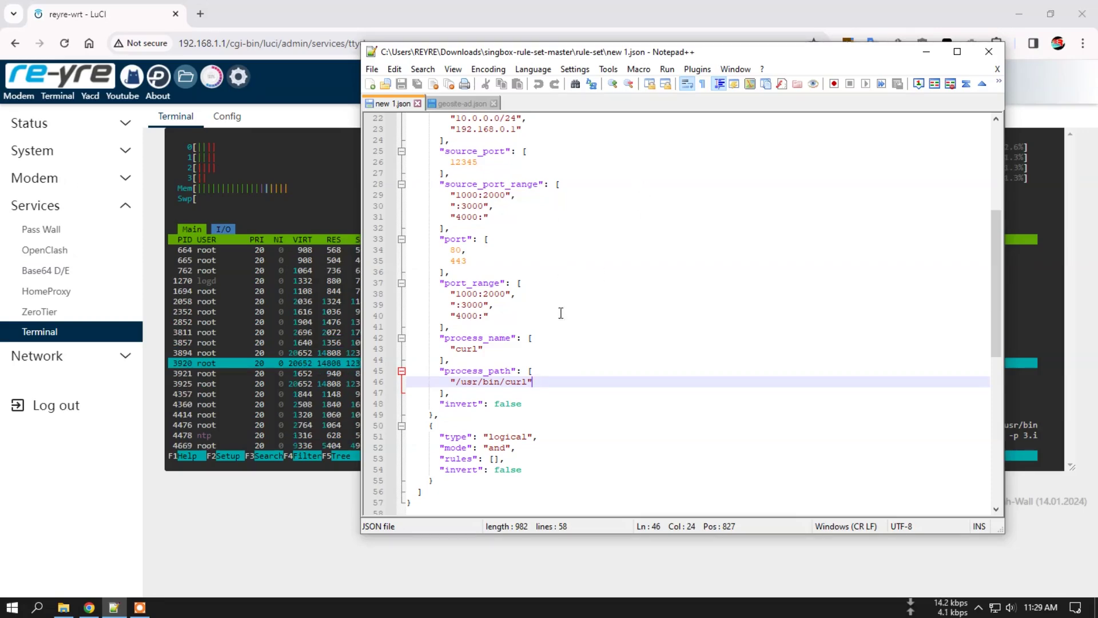
scroll(559, 372, "up", 3)
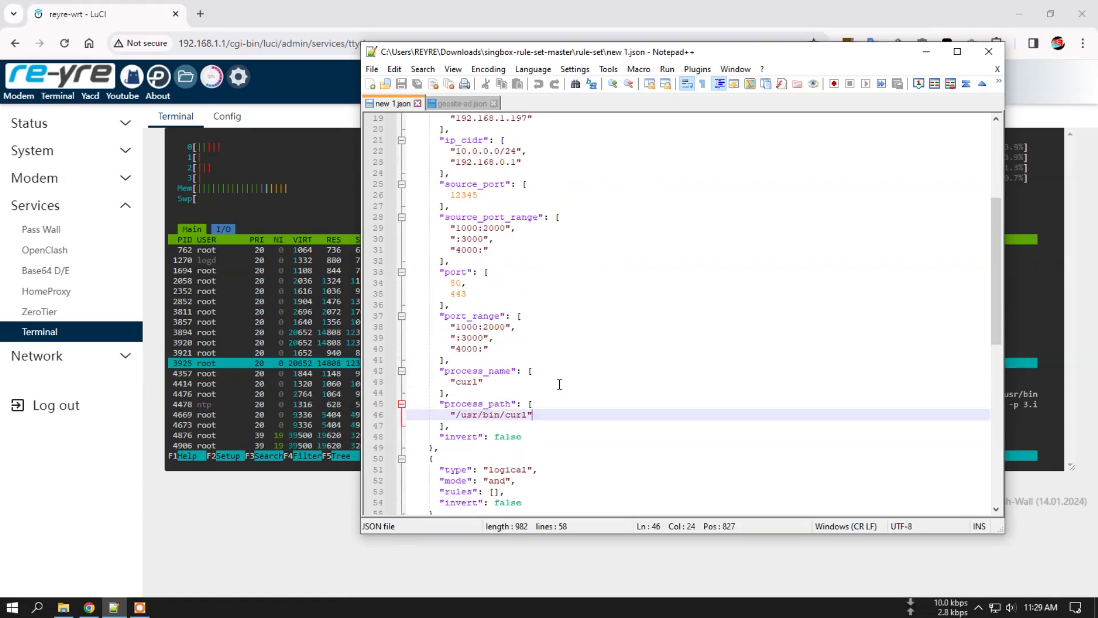
scroll(503, 286, "up", 4)
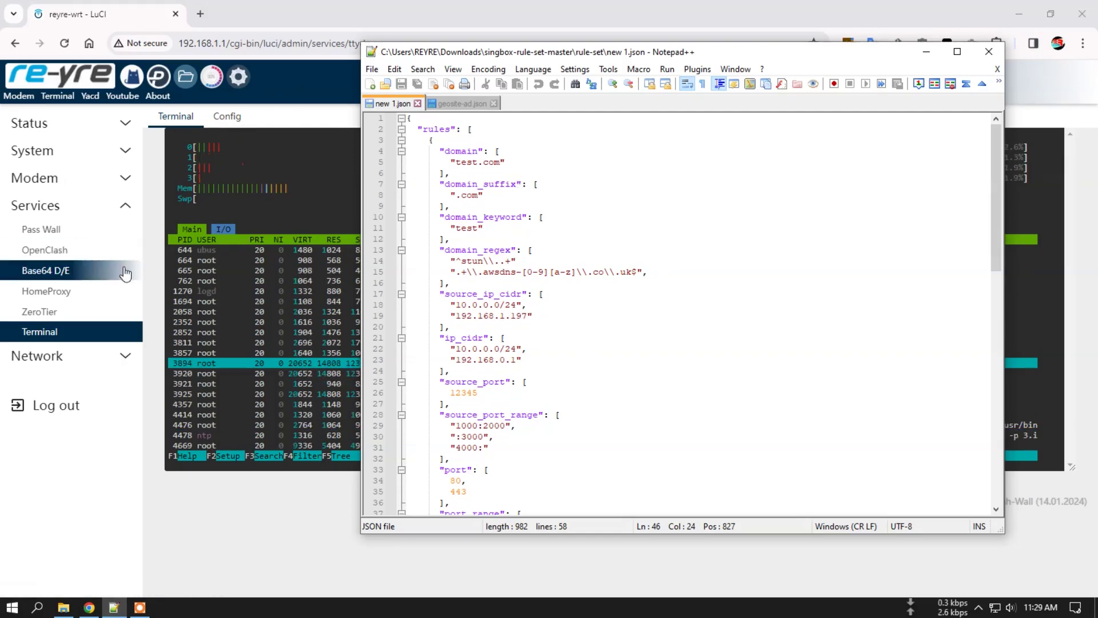
Switch to Chrome, leave the terminal page, and open HomeProxy's ruleset settings
left_click(76, 293)
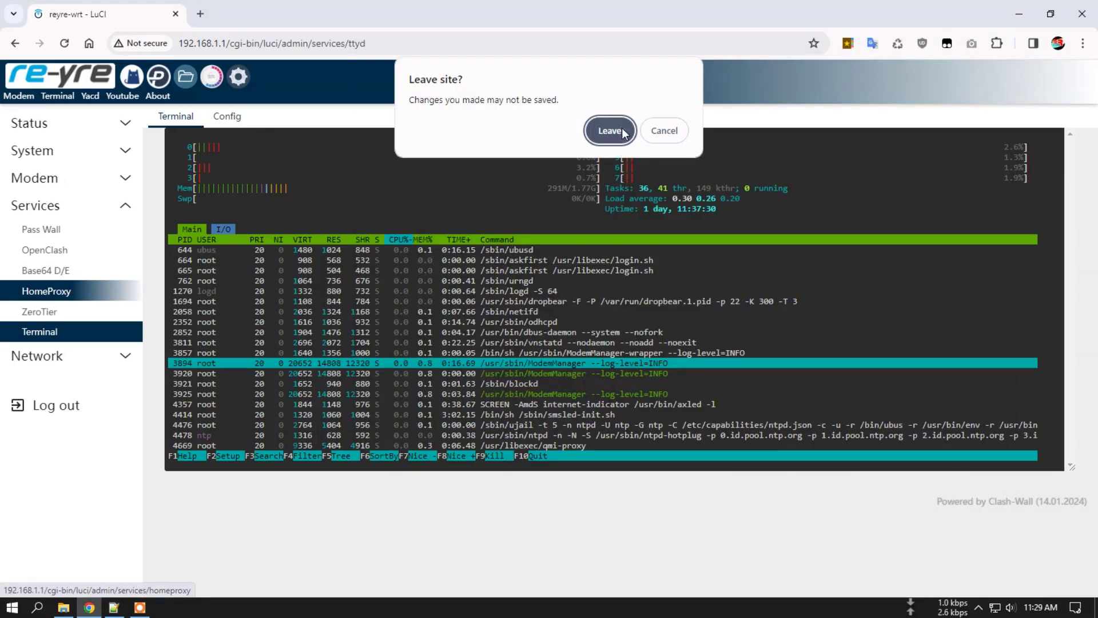
left_click(617, 128)
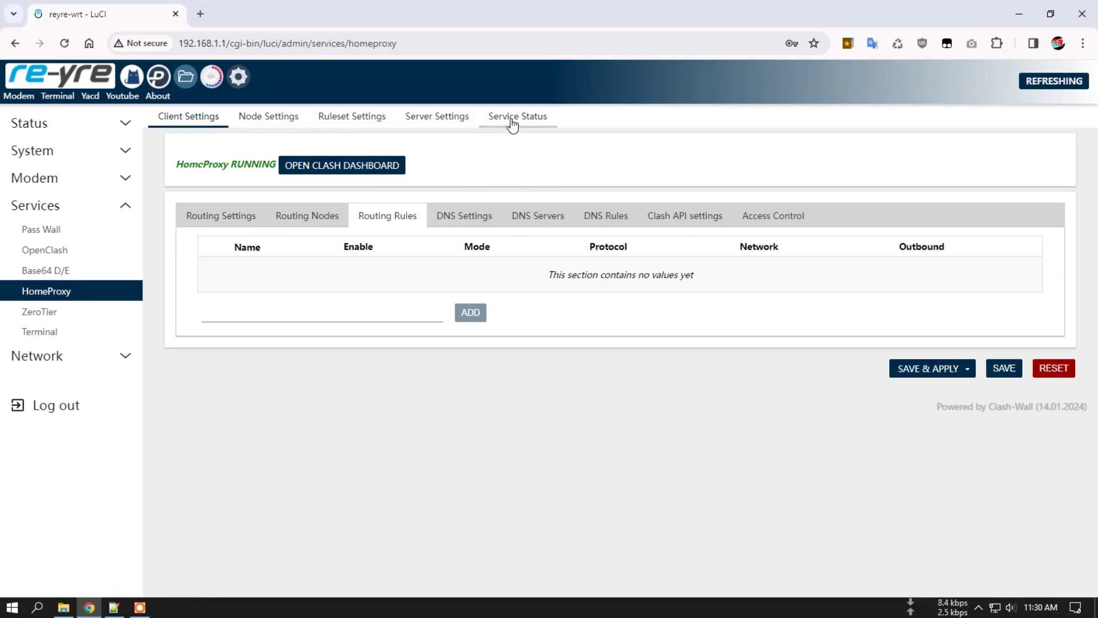
left_click(350, 120)
left_click(272, 121)
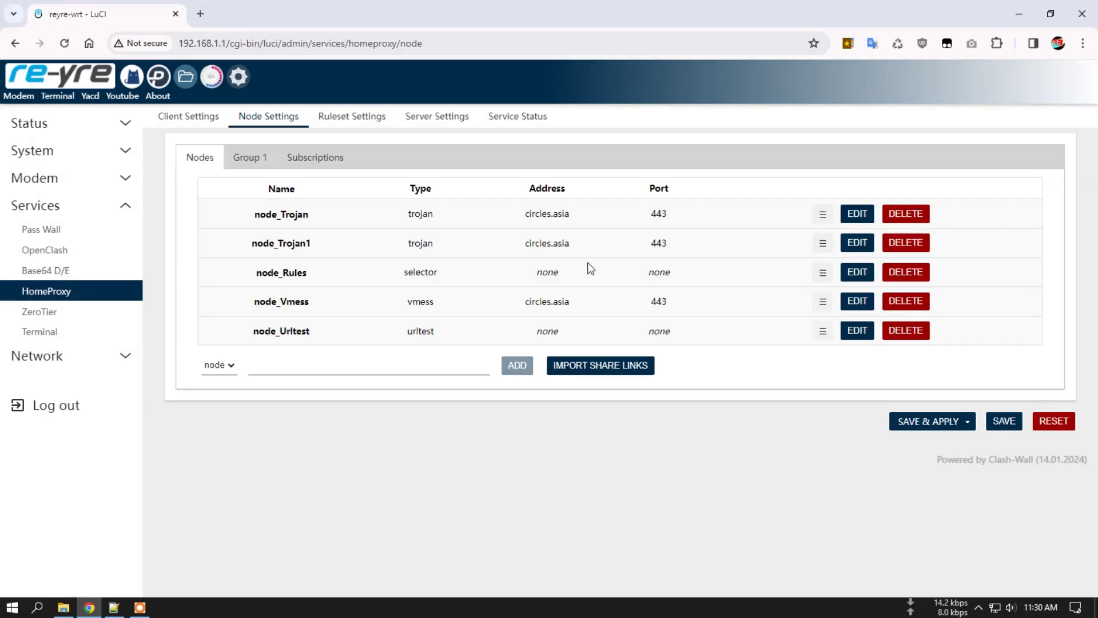
left_click(351, 119)
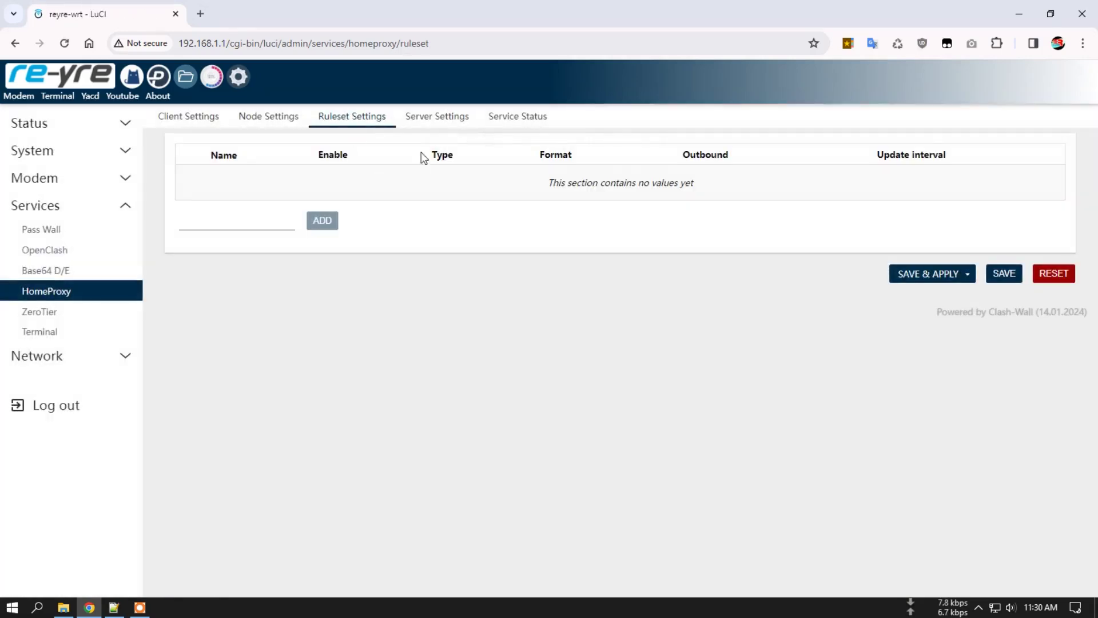
Add a new HomeProxy ruleset named AdBlock
left_click(255, 225)
type("Ad")
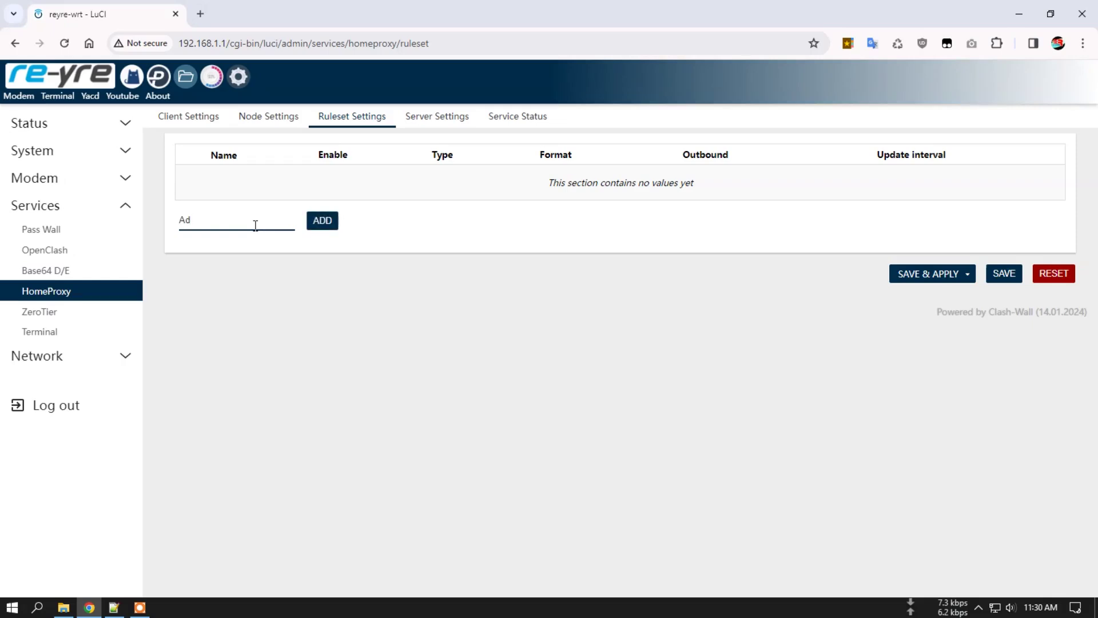
type("Block")
left_click(319, 224)
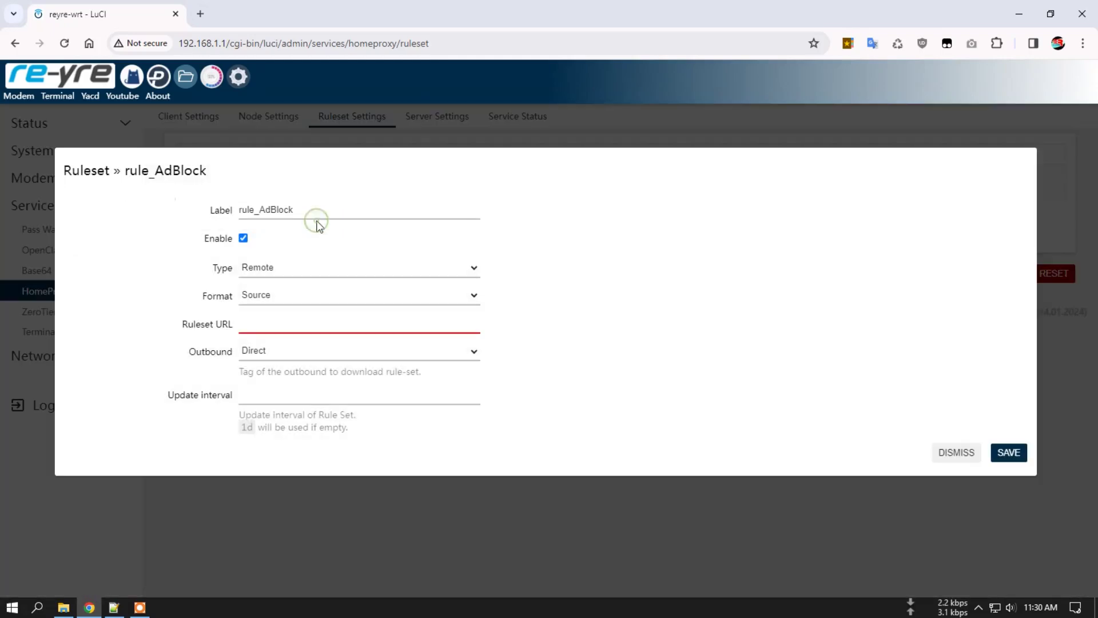
Set the AdBlock ruleset's type to Local and keep its format as Source
left_click(280, 270)
left_click(280, 295)
left_click(269, 323)
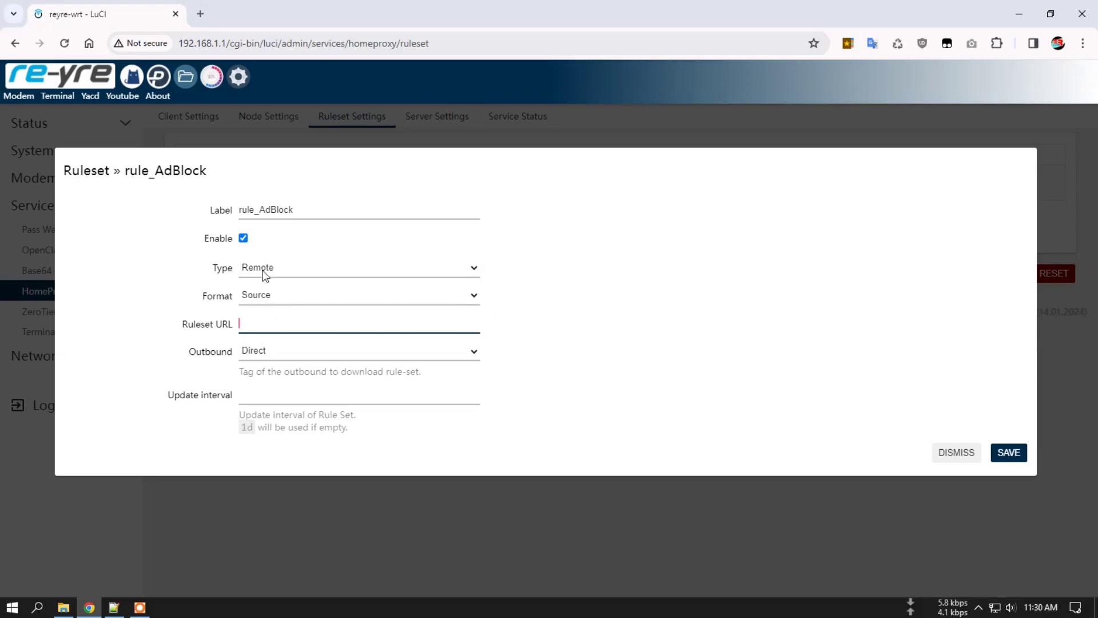
left_click(294, 272)
left_click(290, 282)
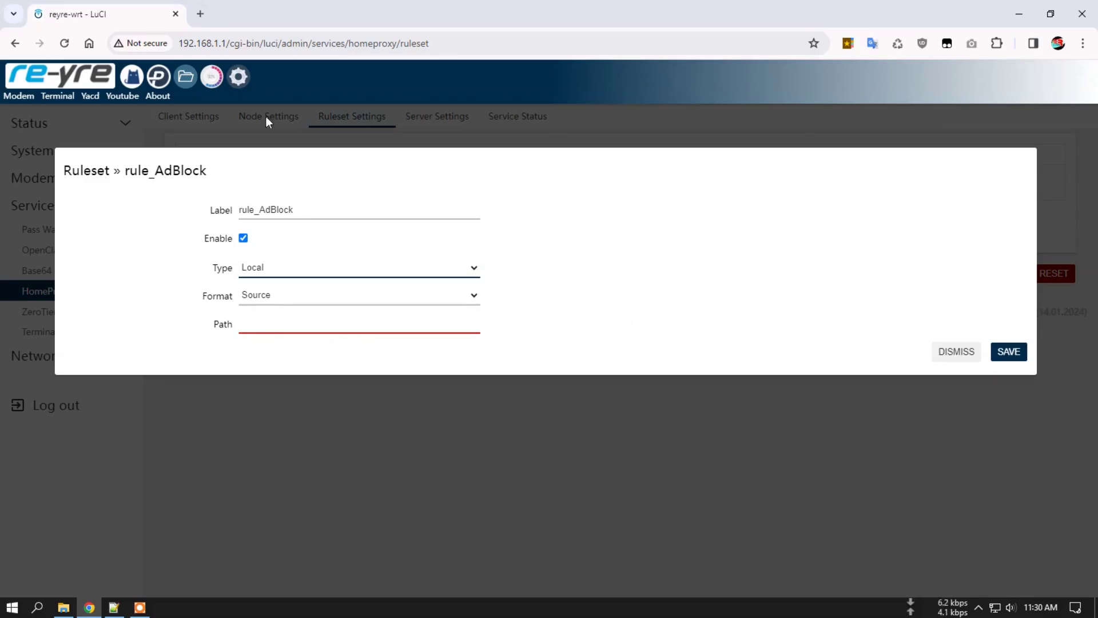
key("r")
left_click(281, 295)
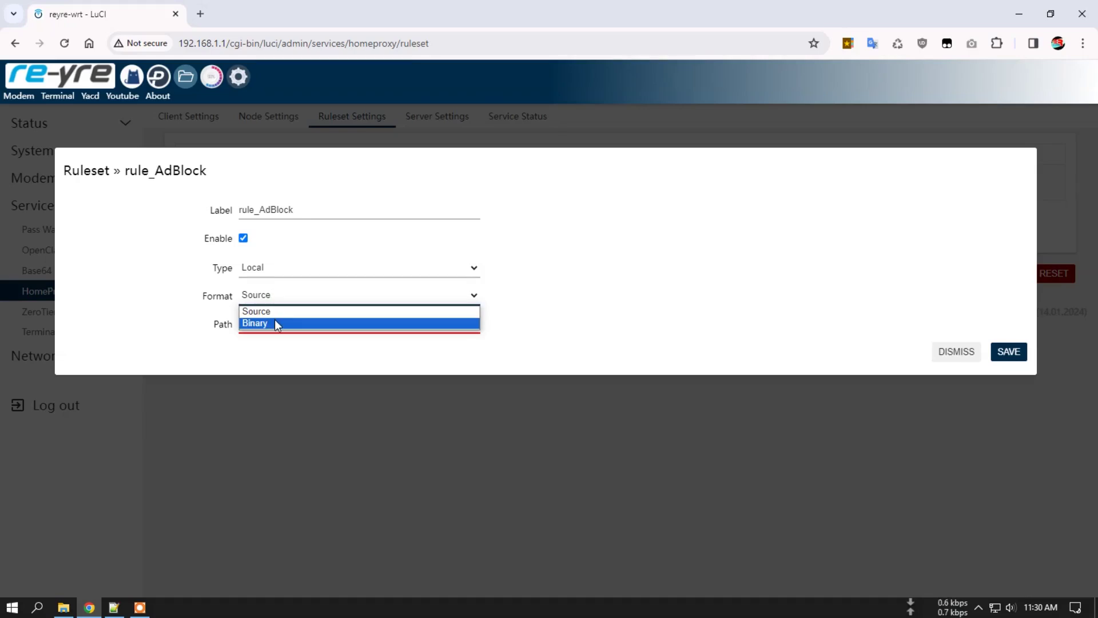
left_click(278, 313)
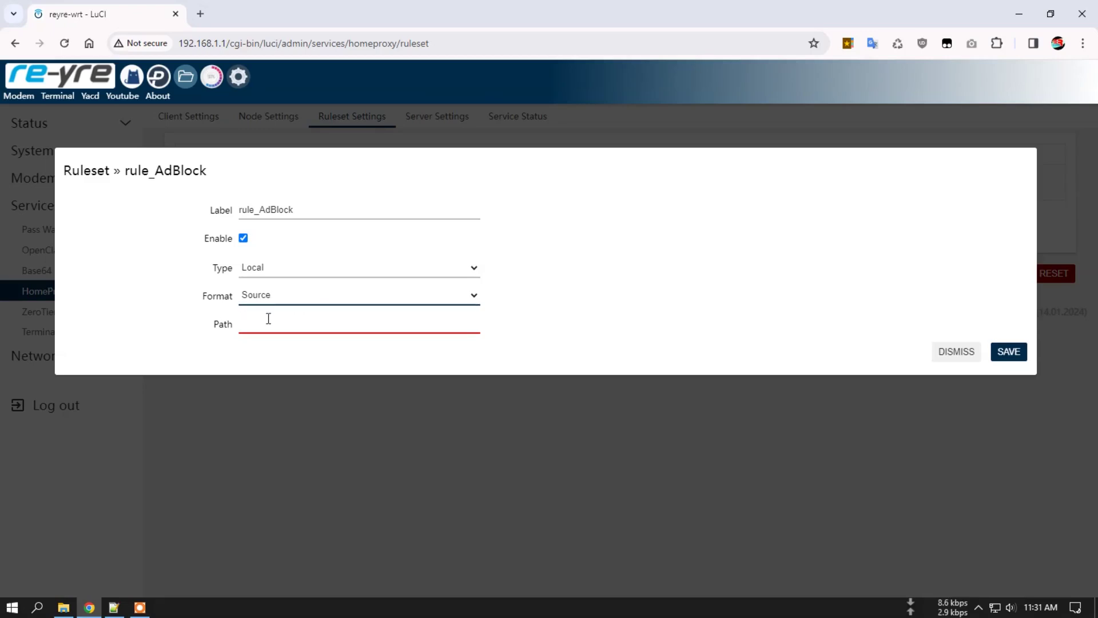
Open the router's file manager in a new browser tab and go to the etc/homeproxy/ruleset folder
right_click(184, 73)
left_click(243, 84)
left_click(245, 14)
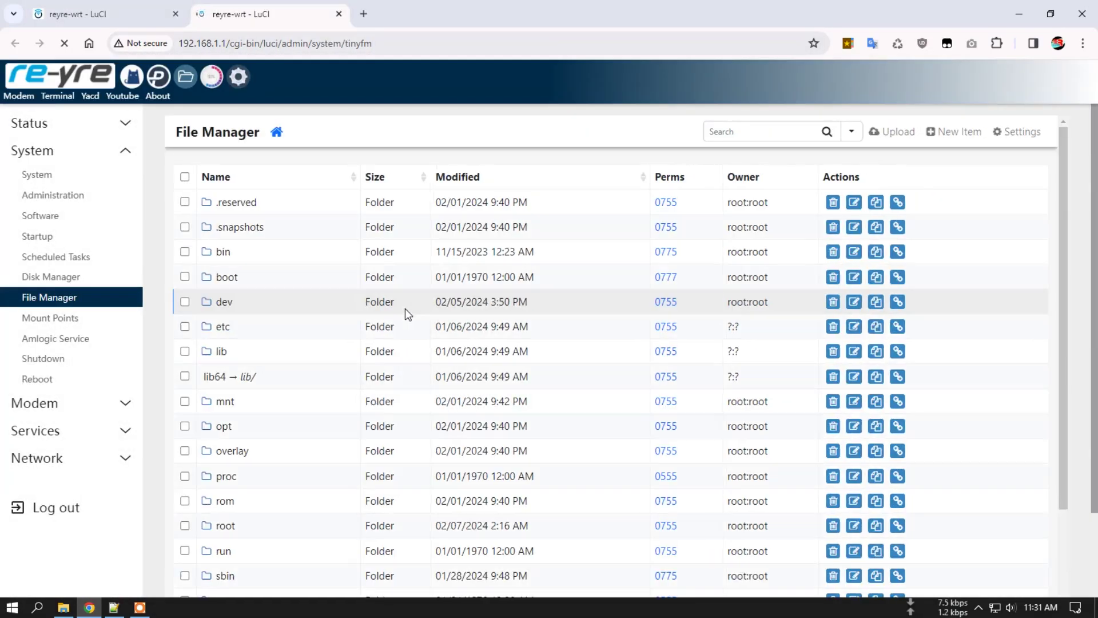
left_click(223, 325)
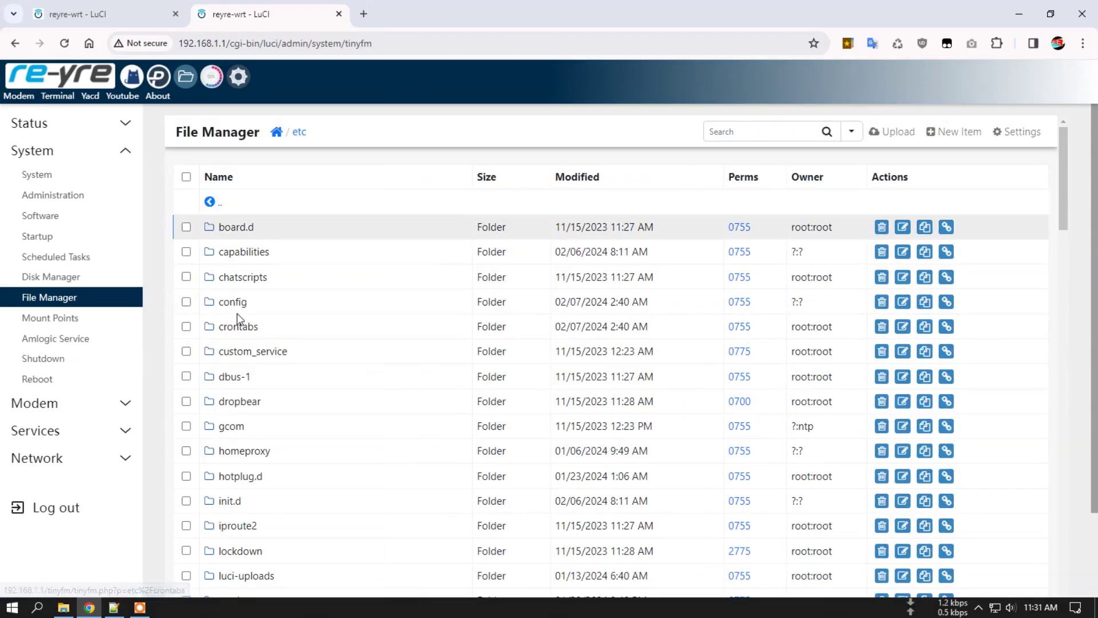
left_click(243, 451)
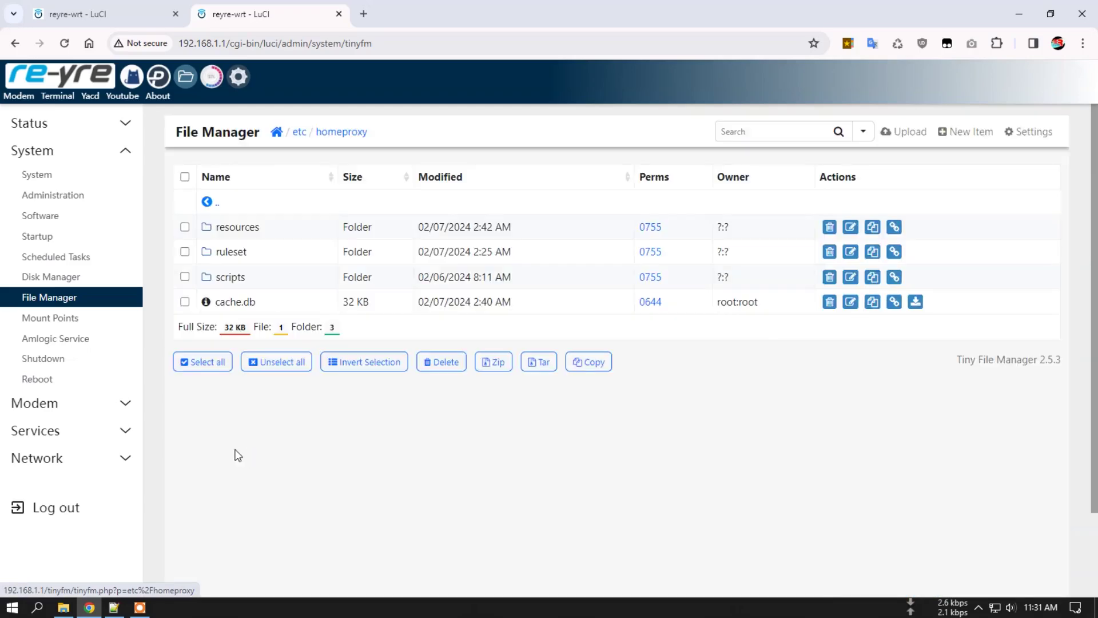
left_click(232, 254)
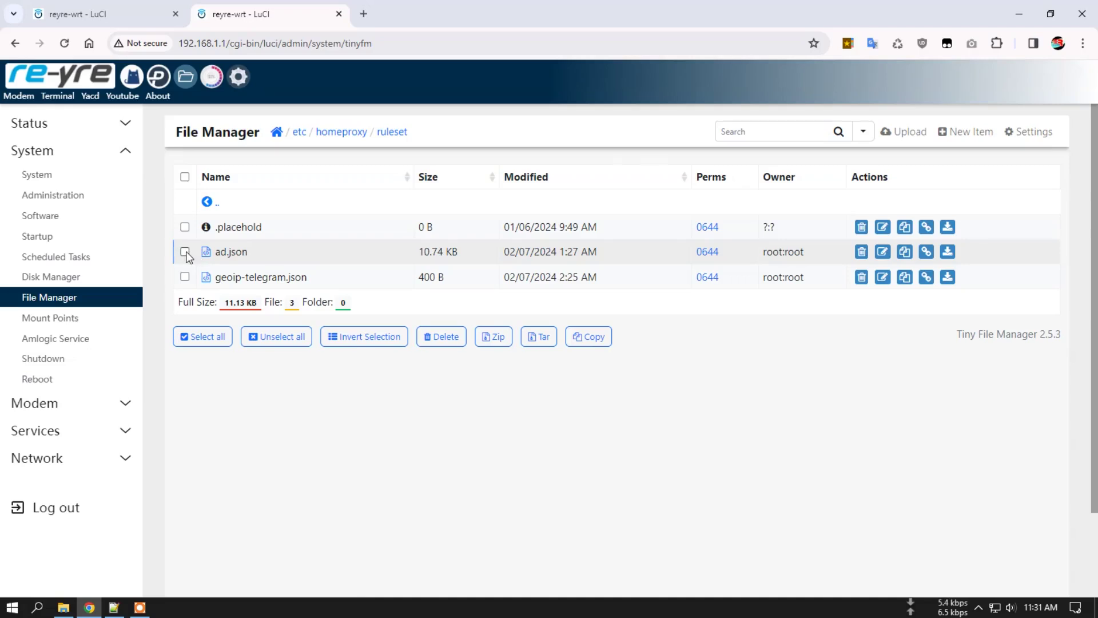
Delete ad.json and geoip-telegram.json from the etc/homeproxy/ruleset folder
left_click(184, 252)
left_click(185, 277)
left_click(444, 337)
left_click(610, 131)
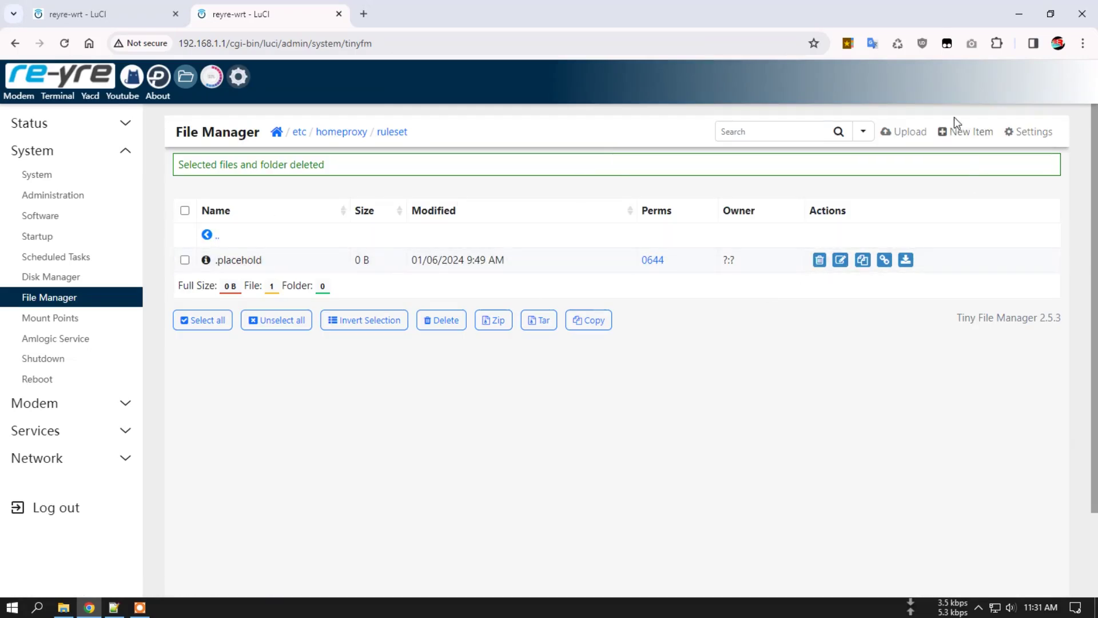
Upload geosite-ad.json from Downloads/singbox-rule-set-master/rule-set to the router's etc/homeproxy/ruleset folder
left_click(908, 132)
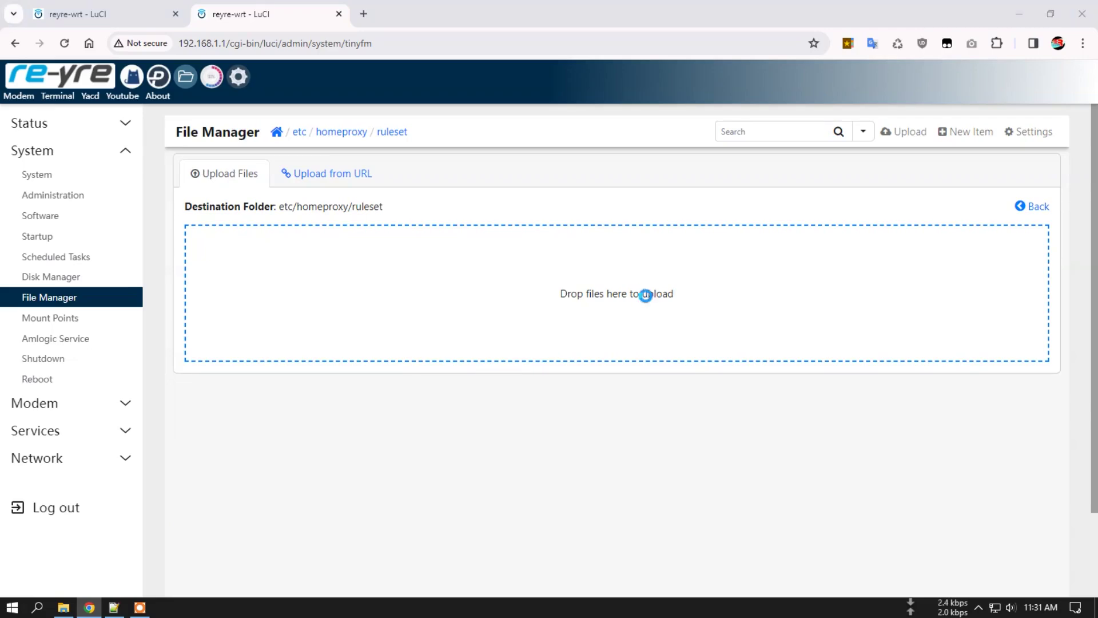
left_click(635, 294)
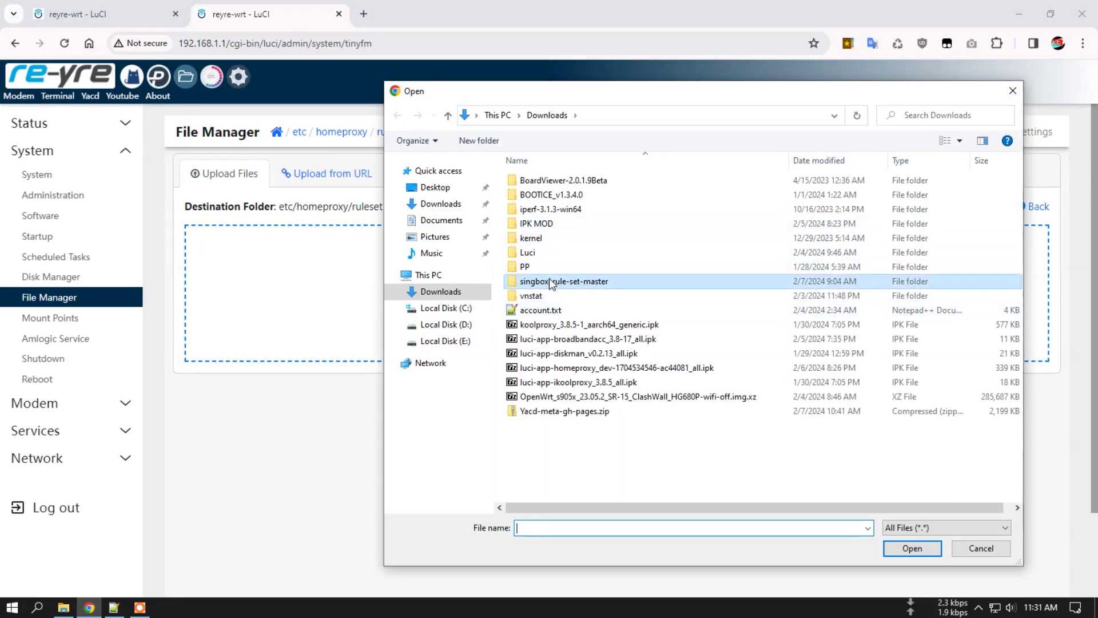
double_click(564, 275)
double_click(543, 196)
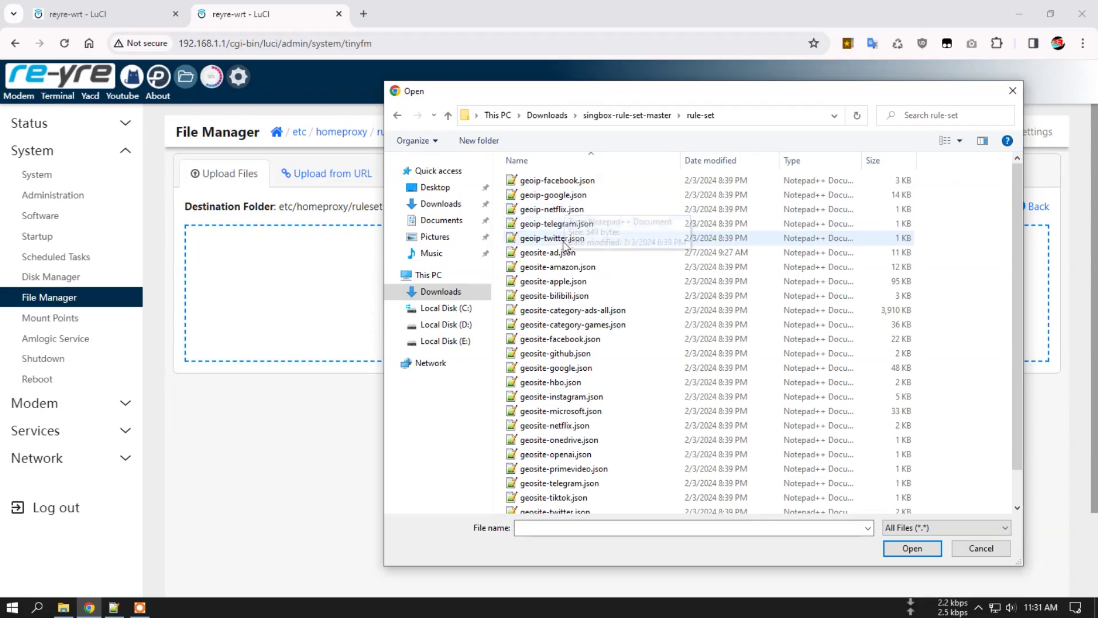
left_click(566, 252)
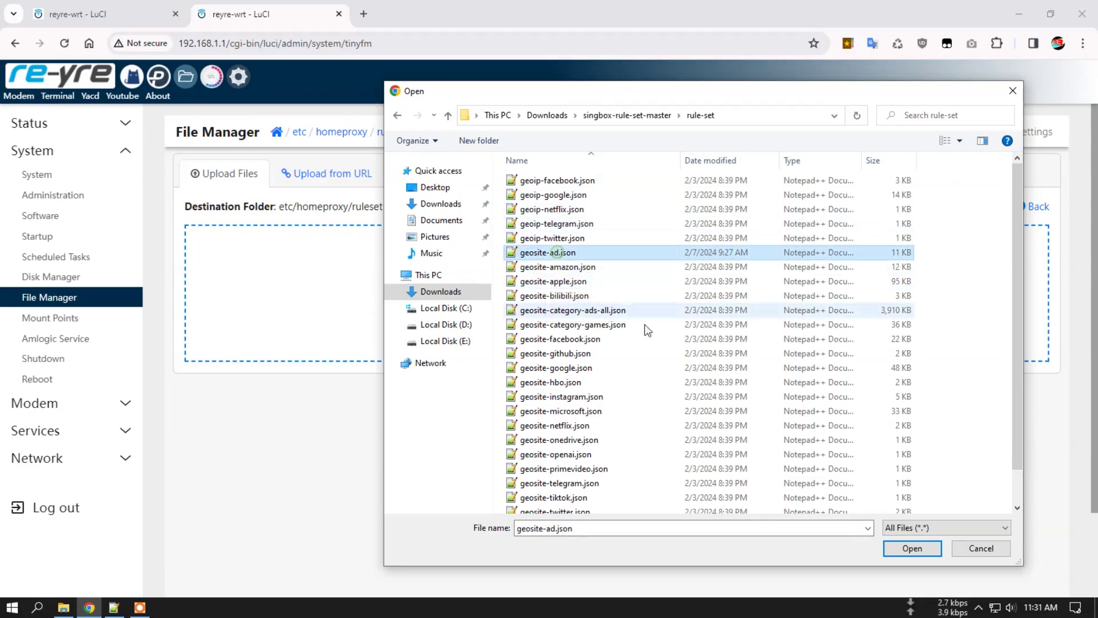
left_click(913, 548)
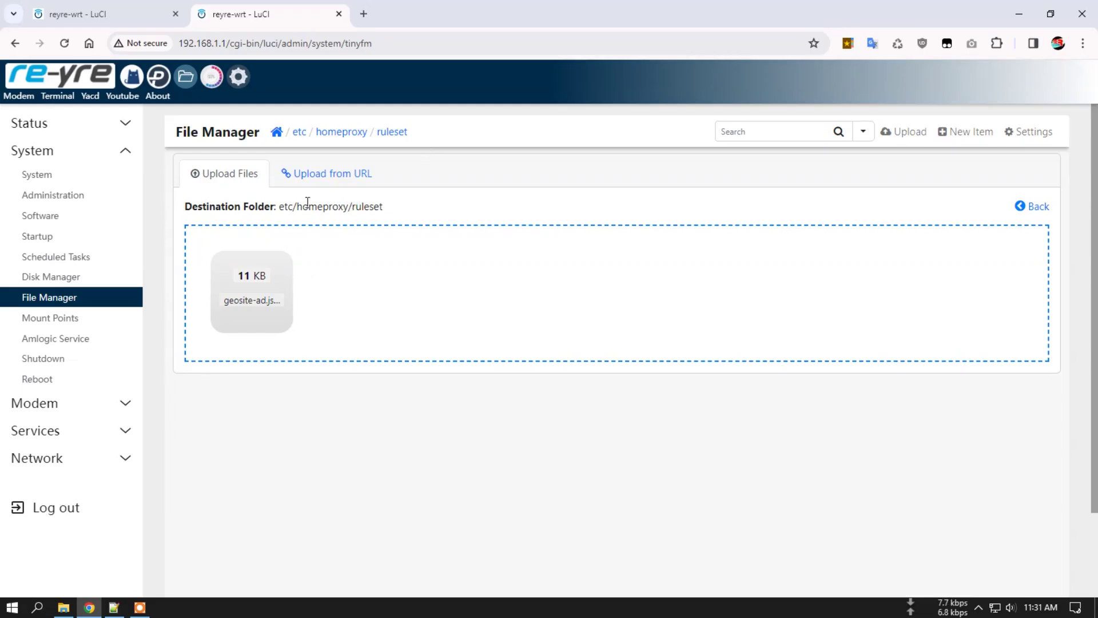
Copy the upload destination folder path from the file manager and set the rule_AdBlock ruleset's path to /etc/homeproxy/ruleset/
left_click_drag(282, 206, 366, 204)
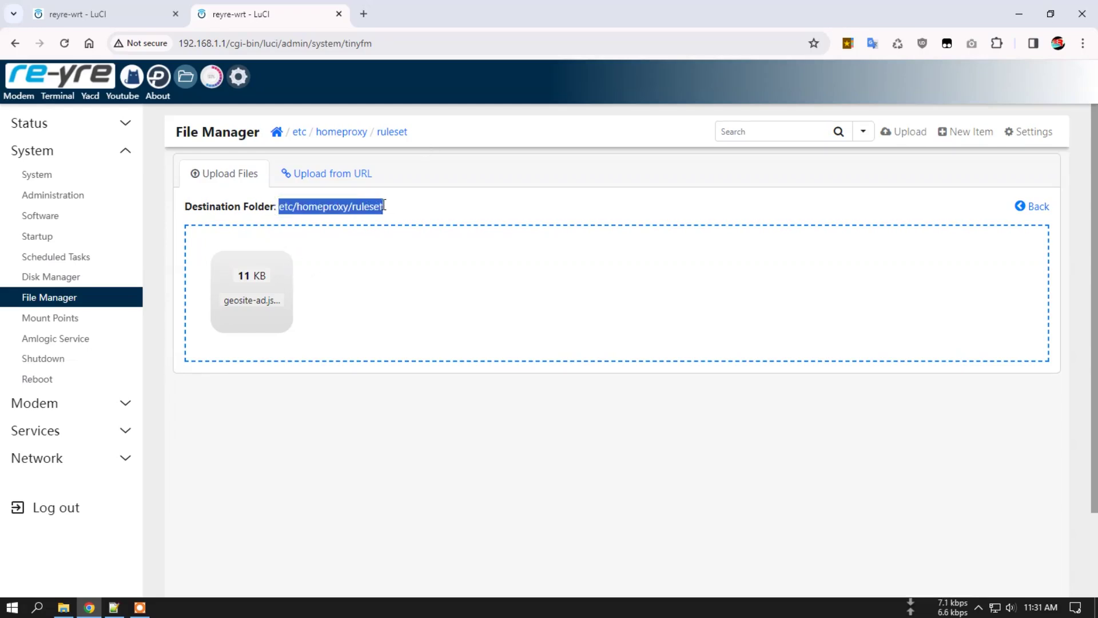
right_click(376, 206)
left_click(407, 218)
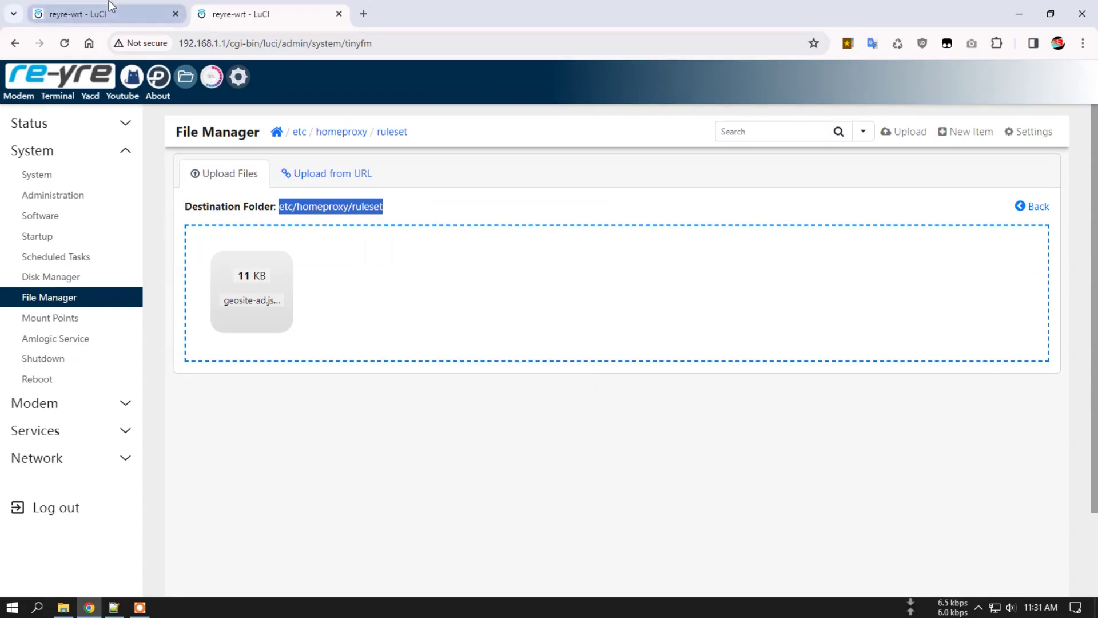
left_click(106, 13)
left_click(318, 326)
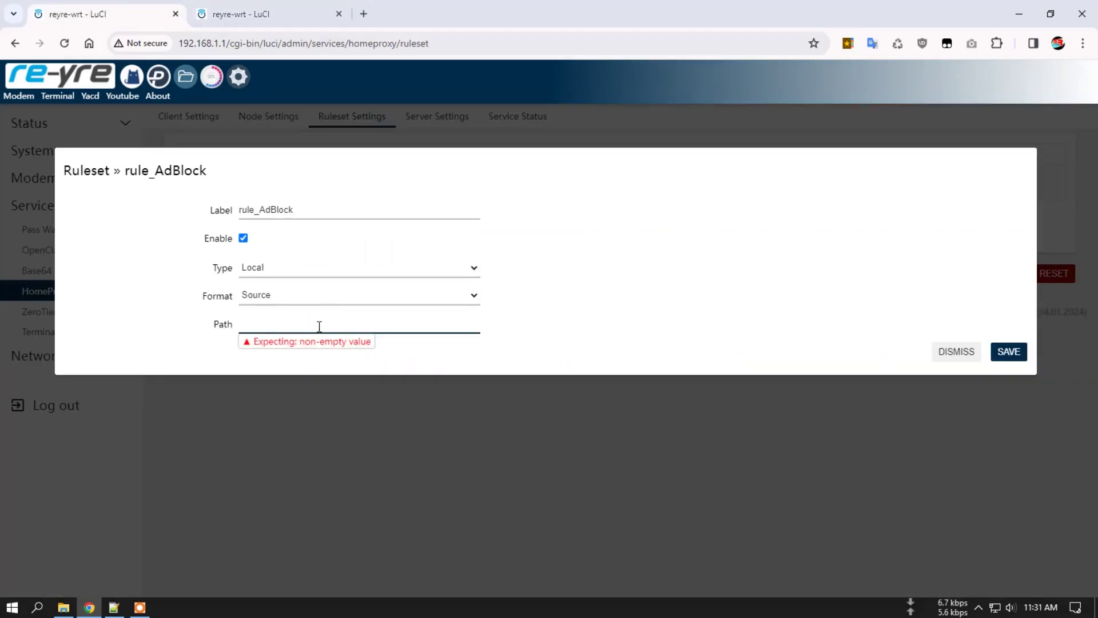
right_click(319, 326)
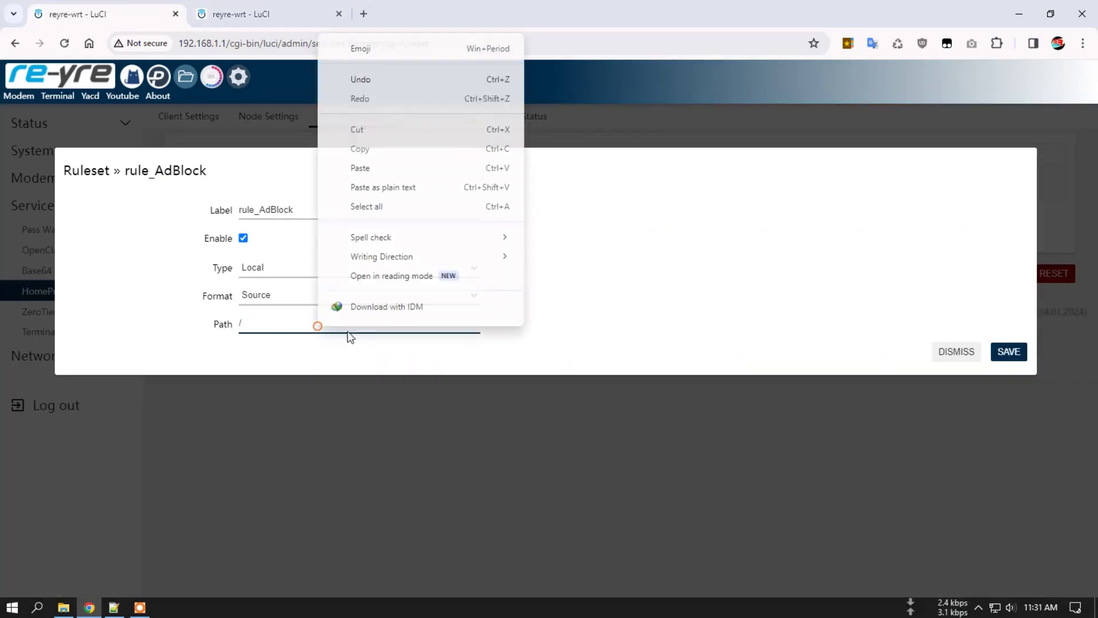
left_click(401, 167)
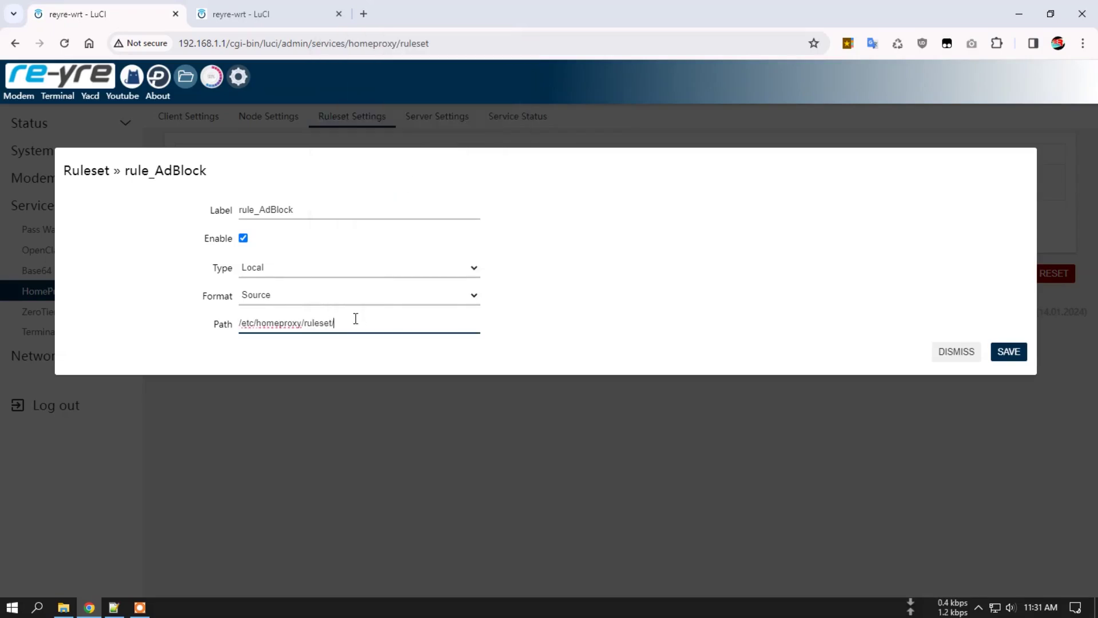
Append the uploaded file name geosite-ad.json, copied from the file manager, to the rule_AdBlock path and save the ruleset
left_click(245, 8)
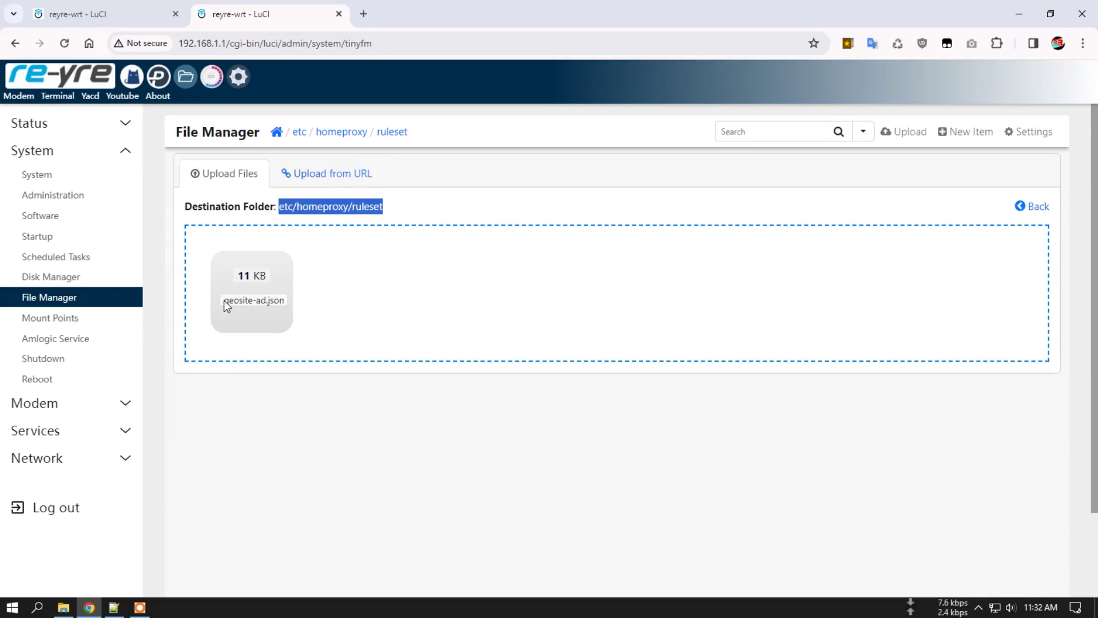
left_click_drag(226, 306, 251, 307)
right_click(282, 307)
left_click(336, 319)
left_click(137, 9)
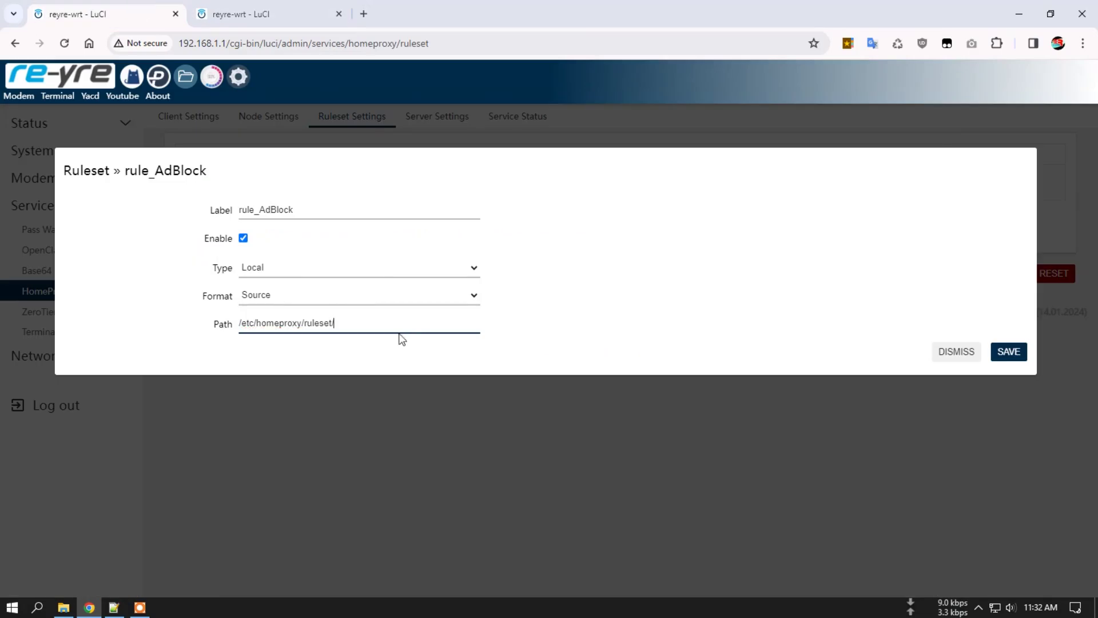
right_click(382, 323)
left_click(429, 166)
left_click(1003, 355)
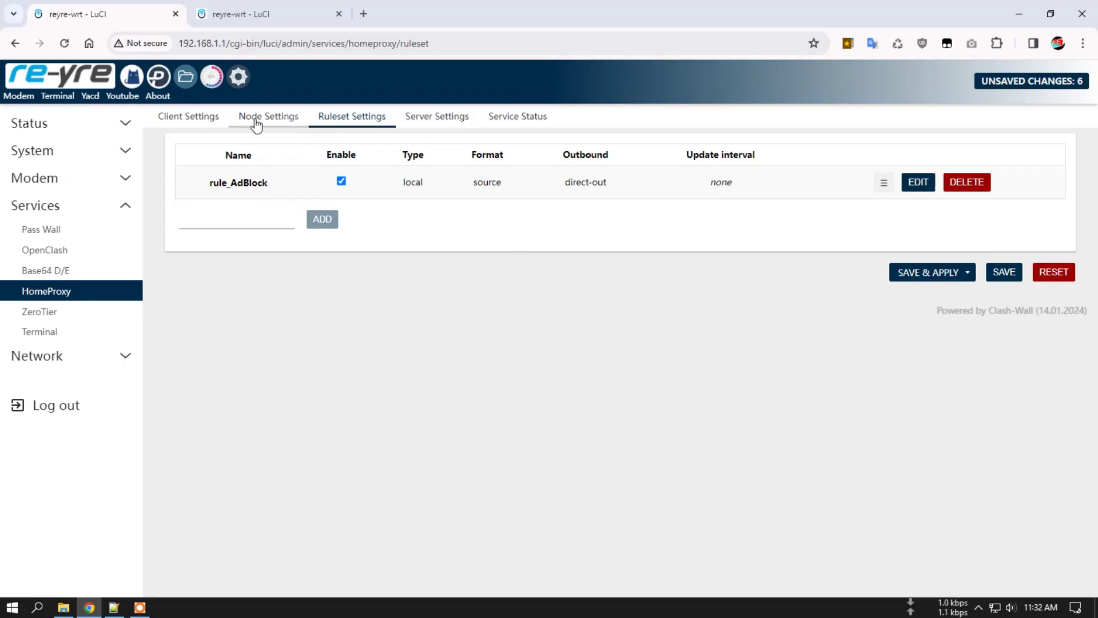
Add a routing rule named AdBlock_host in the HomeProxy client settings
left_click(194, 119)
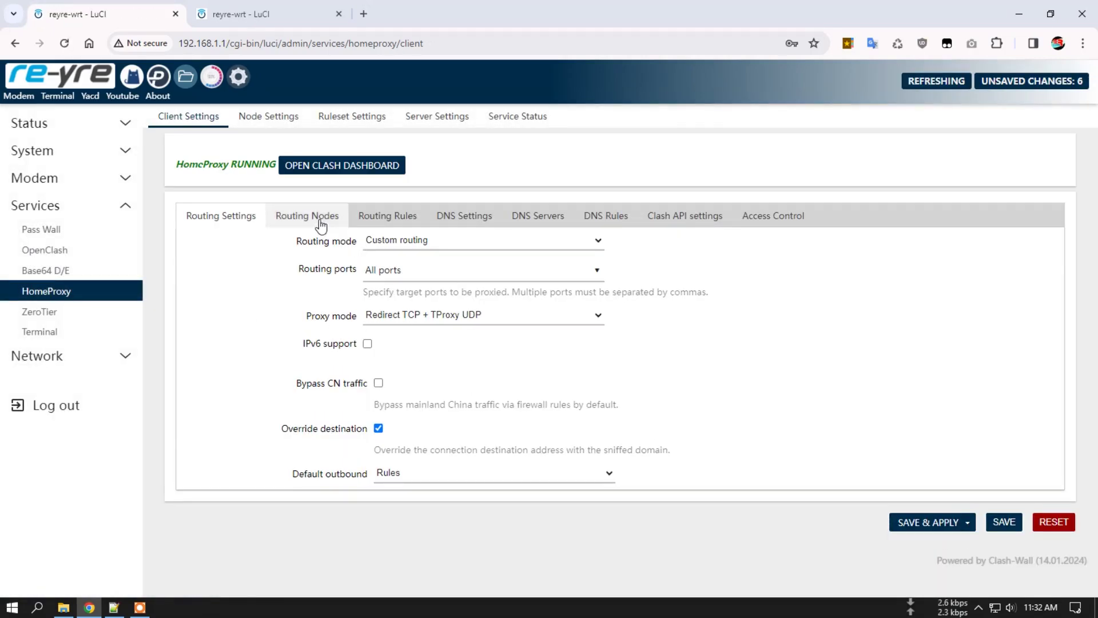
left_click(402, 223)
left_click(236, 314)
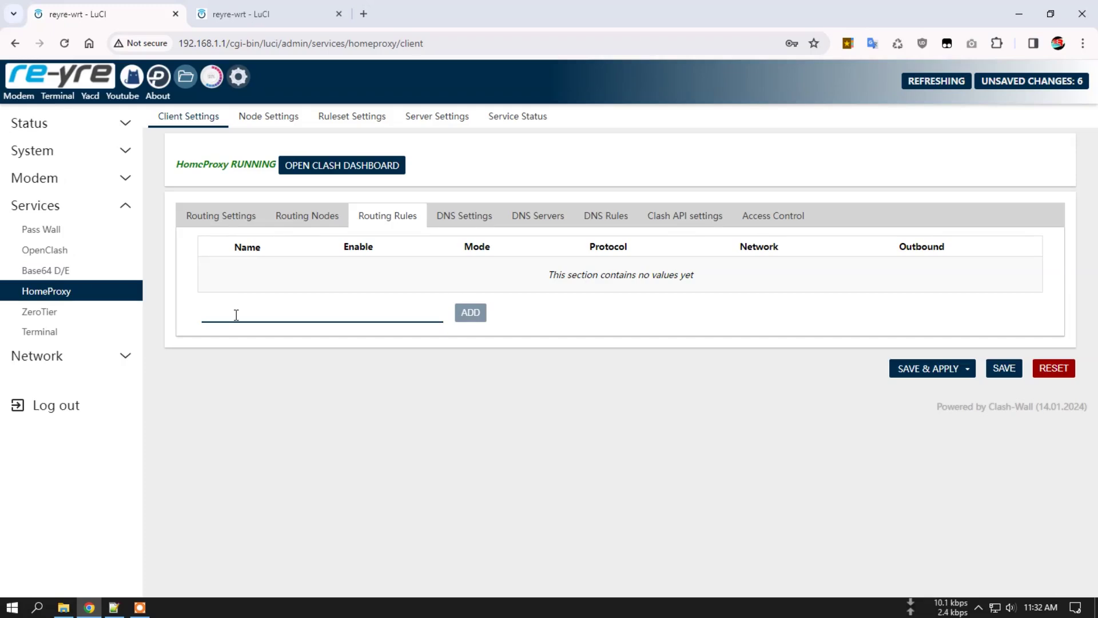
type("AdBlock")
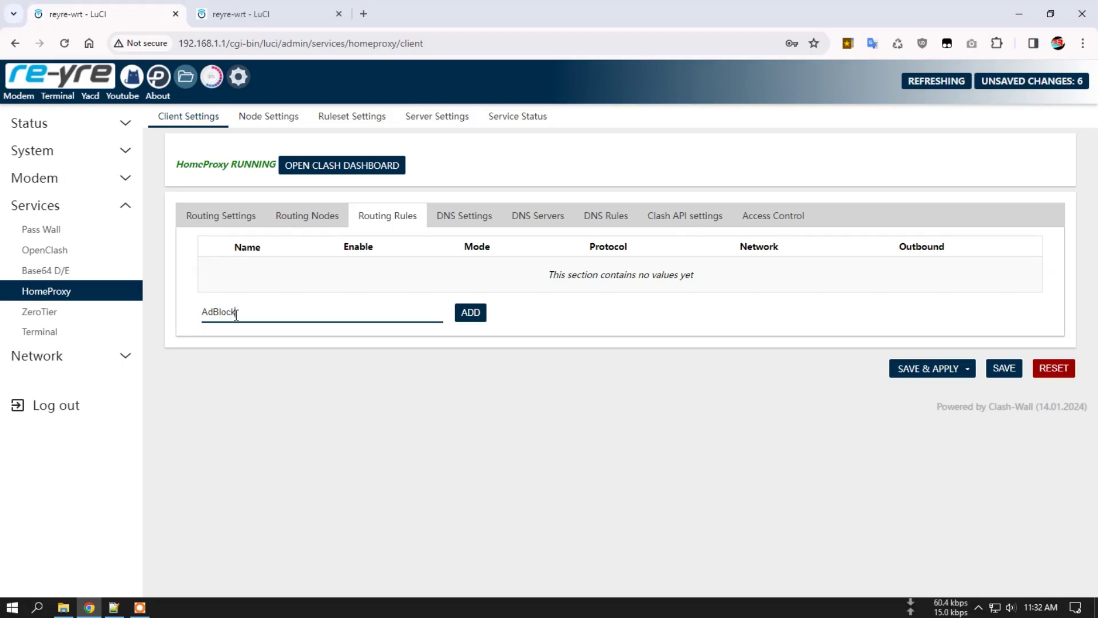
left_click(471, 312)
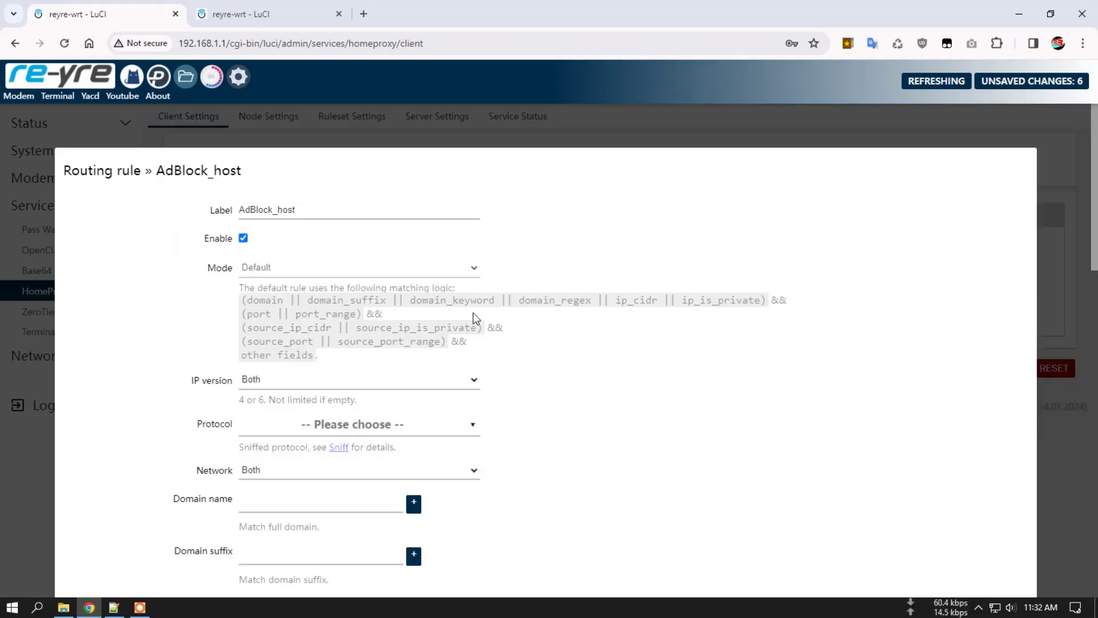
Review the routing rule's match fields and compare them with the domain_suffix entries of geosite-ad.json in Notepad++
scroll(558, 345, "down", 2)
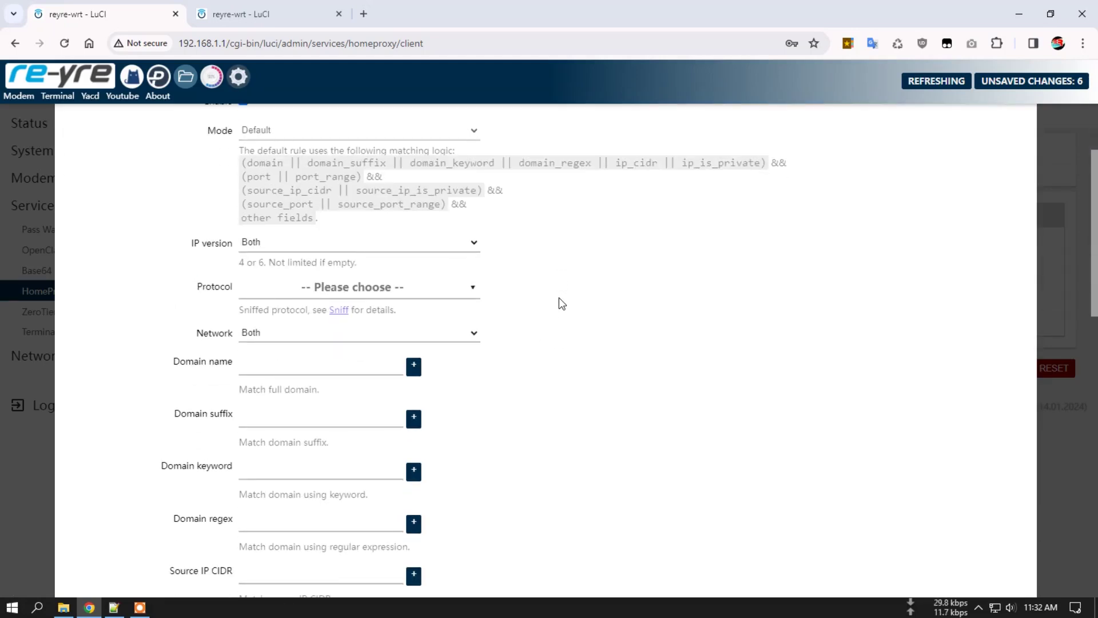
scroll(562, 304, "down", 2)
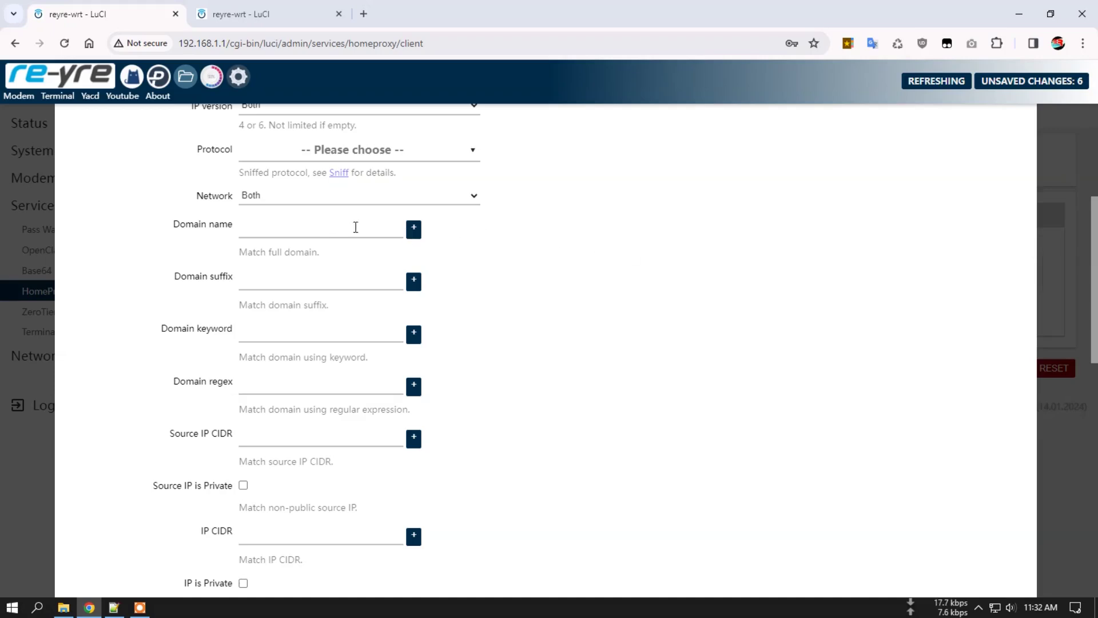
left_click(277, 233)
scroll(458, 367, "down", 10)
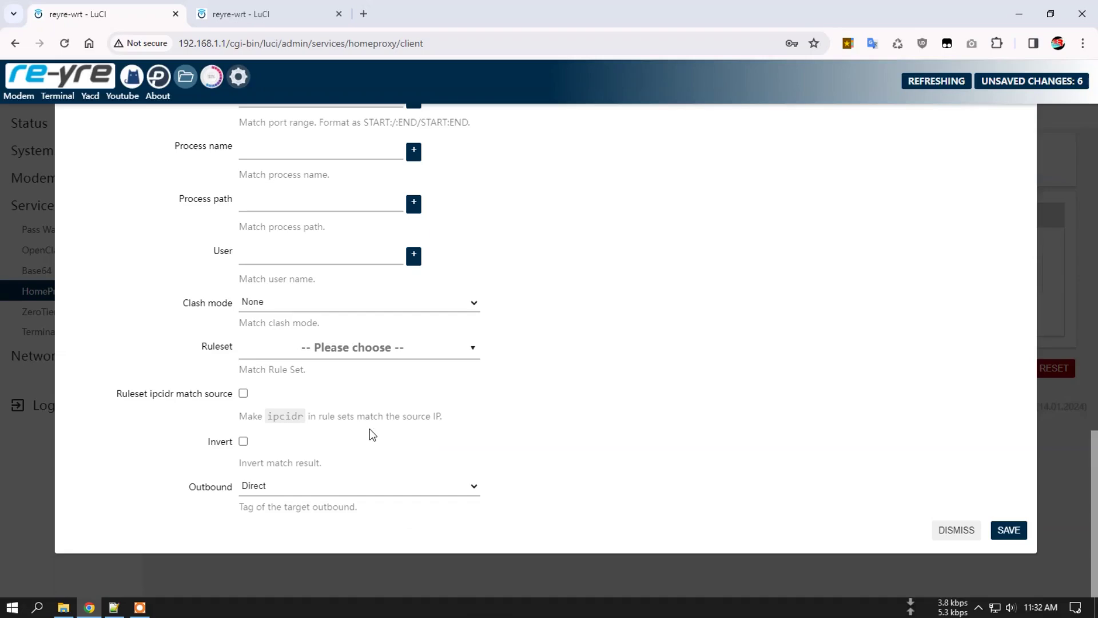
scroll(548, 263, "up", 10)
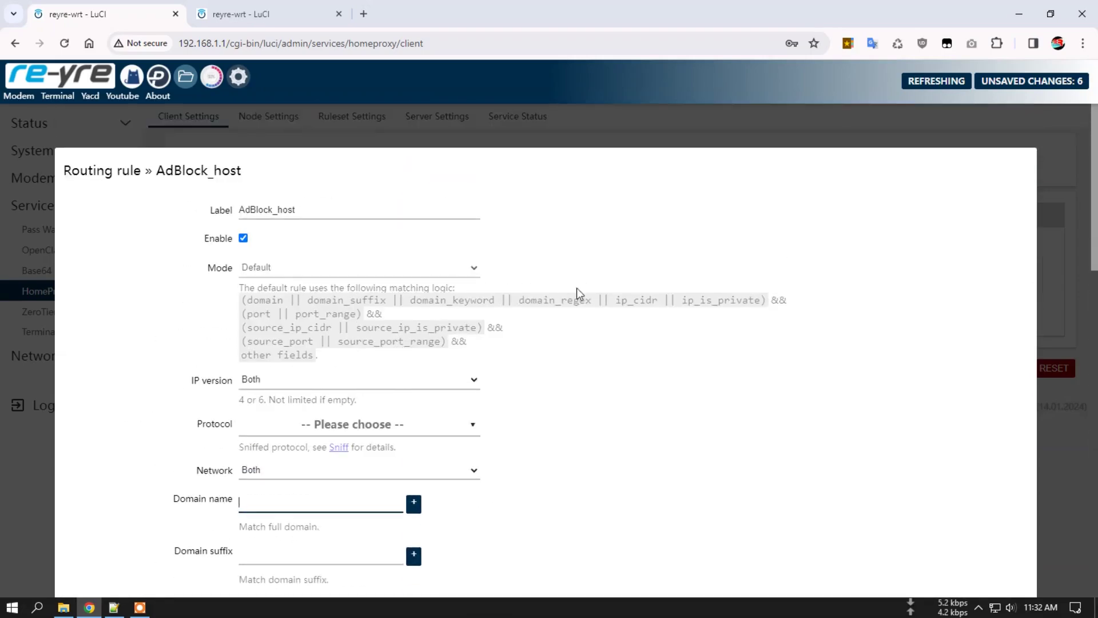
scroll(604, 289, "down", 8)
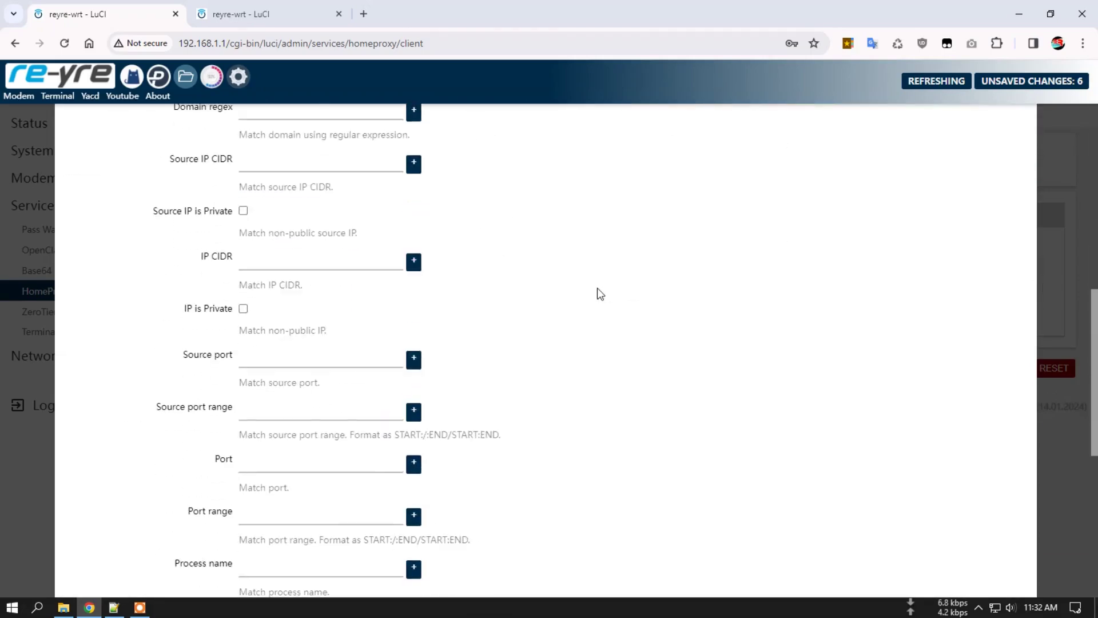
left_click(114, 607)
left_click(458, 106)
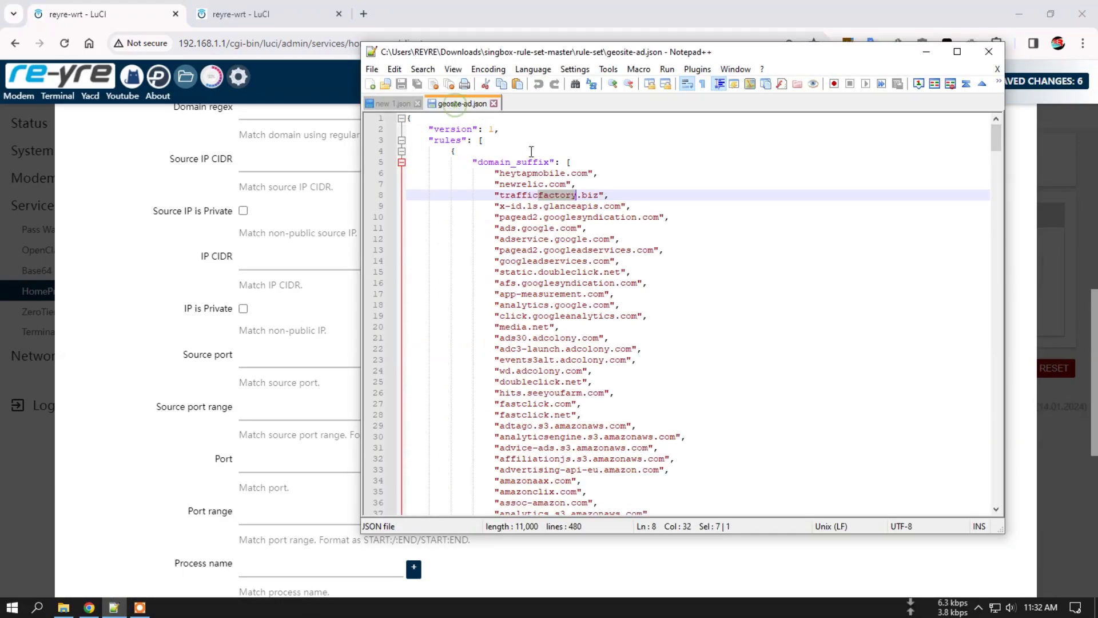
scroll(604, 479, "down", 20)
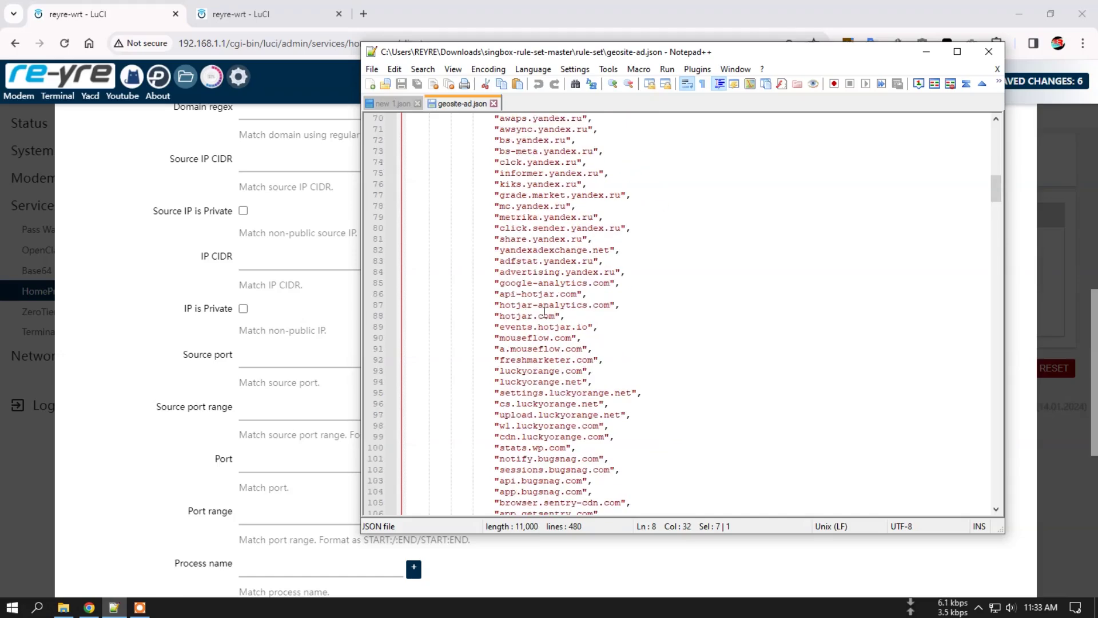
scroll(541, 344, "up", 20)
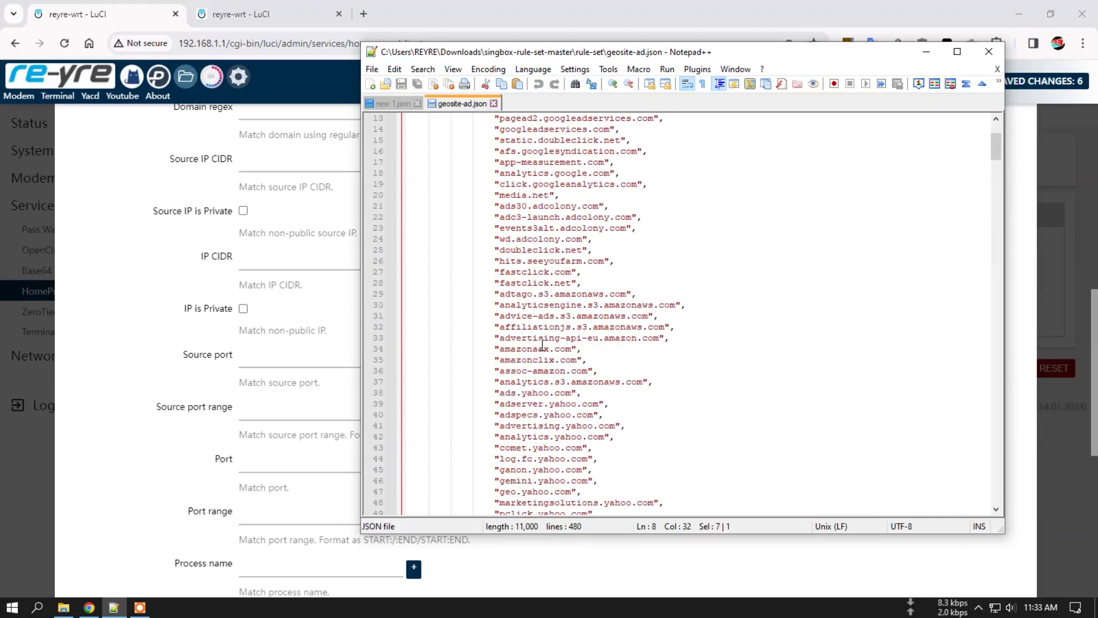
scroll(542, 345, "down", 14)
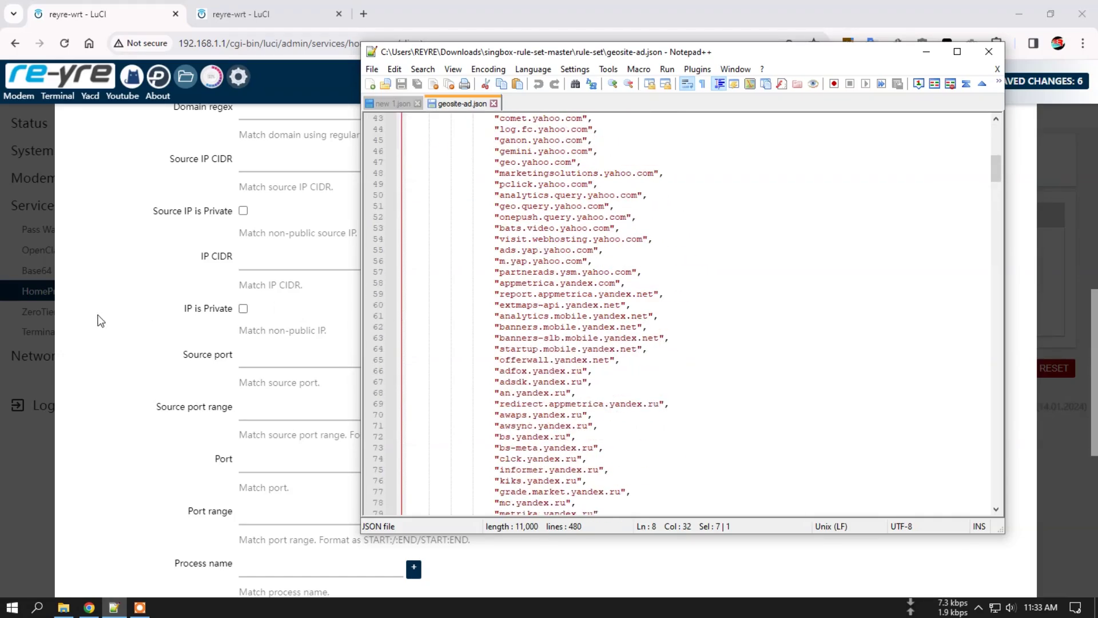
left_click(97, 318)
Assign the rule_AdBlock ruleset to the routing rule, set its outbound to Block, save it, and decline saving the password in the browser
scroll(108, 338, "down", 7)
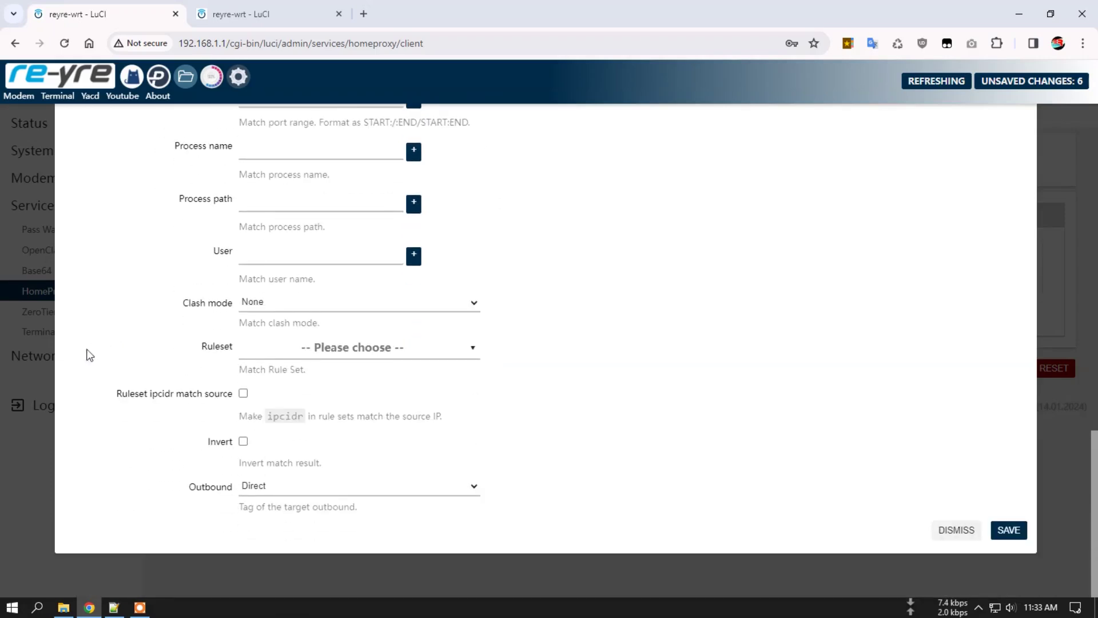
left_click(307, 353)
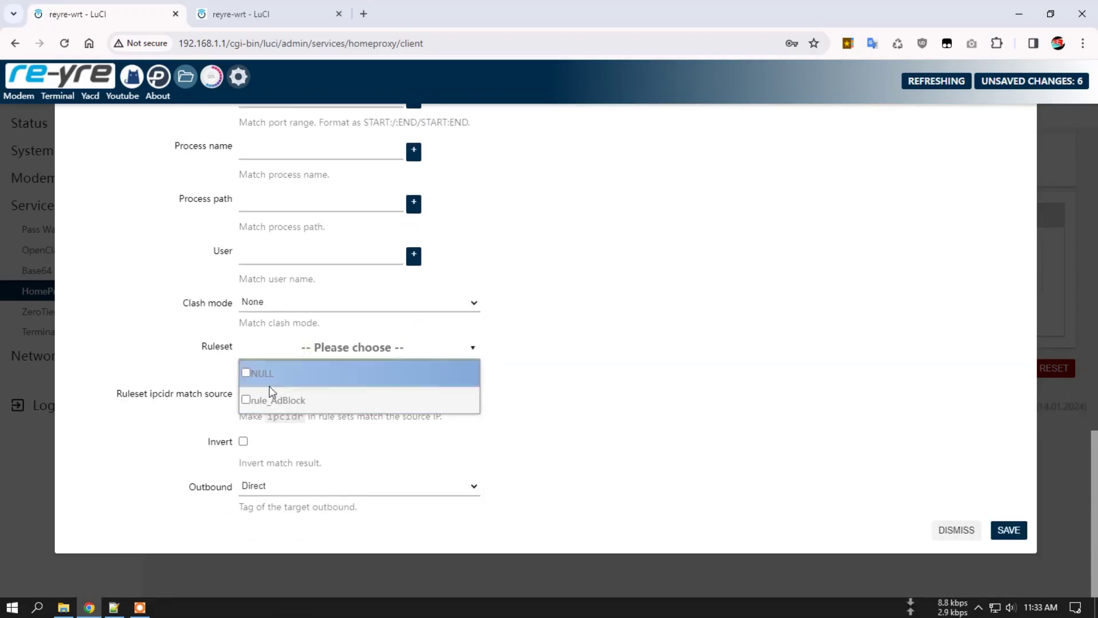
left_click(245, 399)
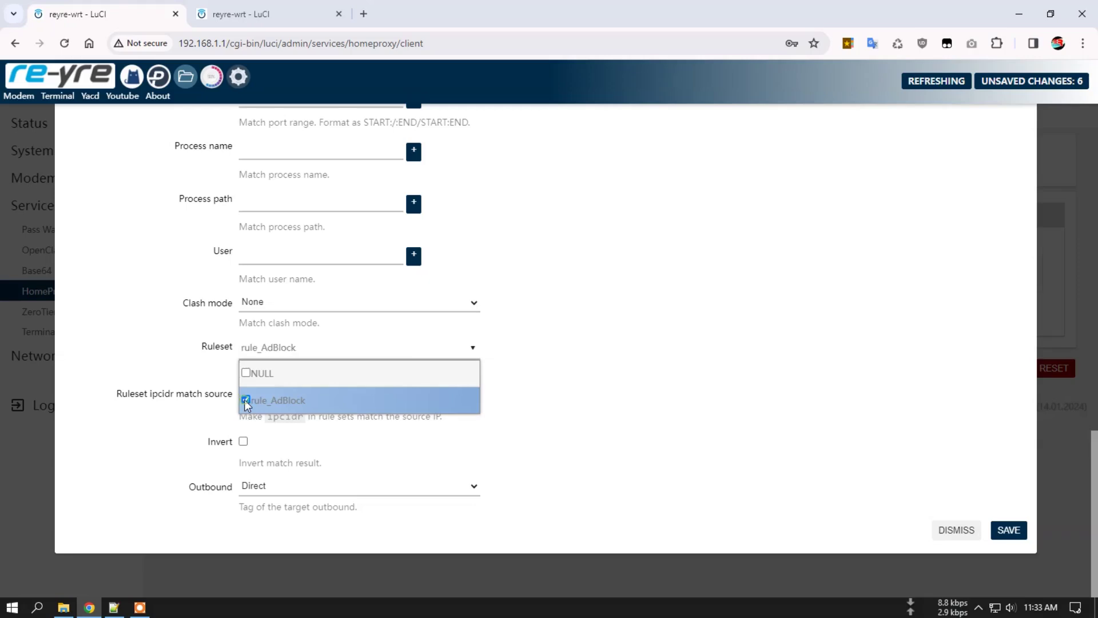
left_click(852, 461)
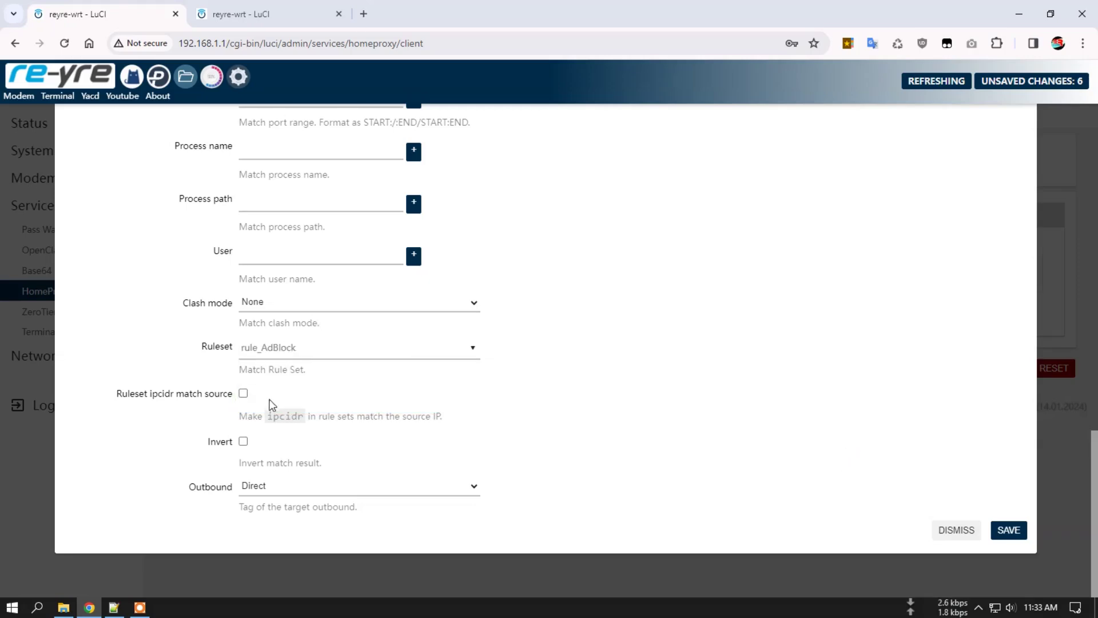
left_click(268, 488)
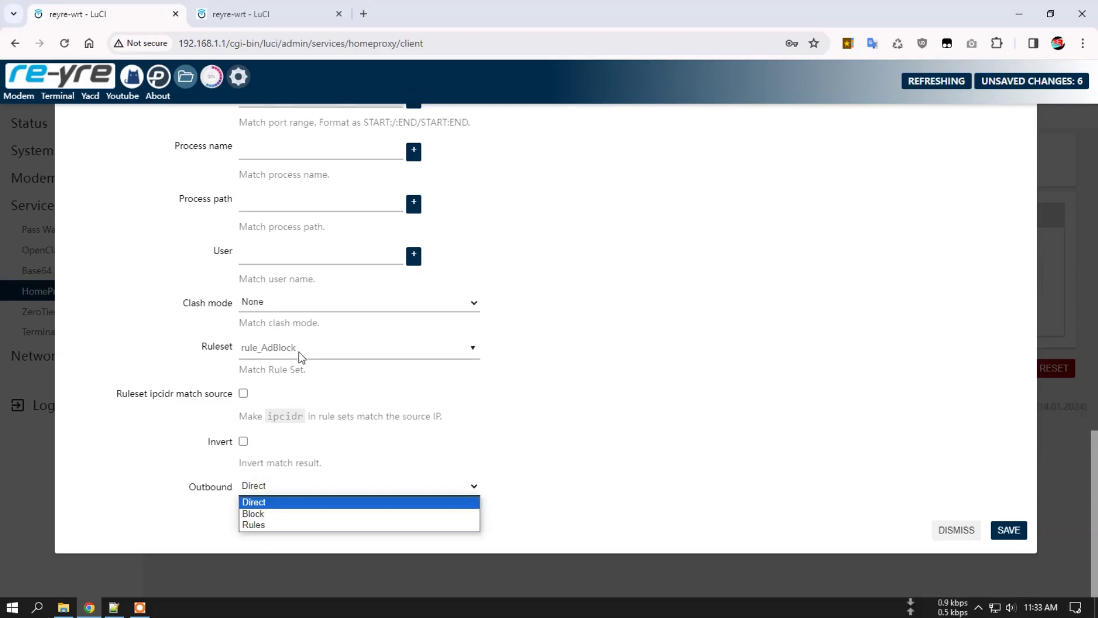
left_click(274, 514)
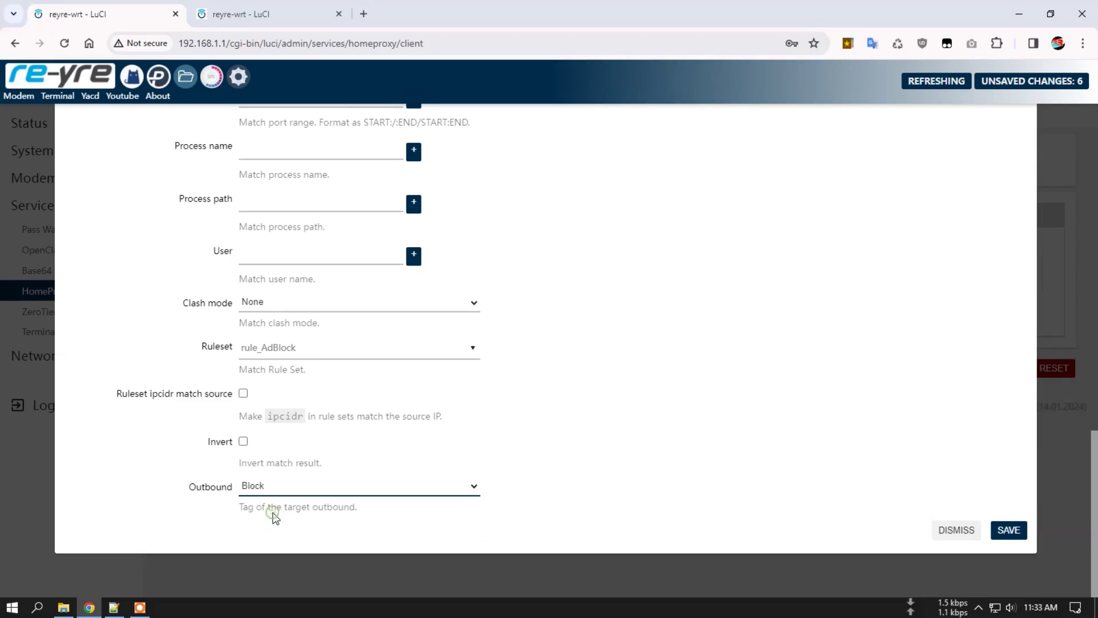
left_click(1009, 531)
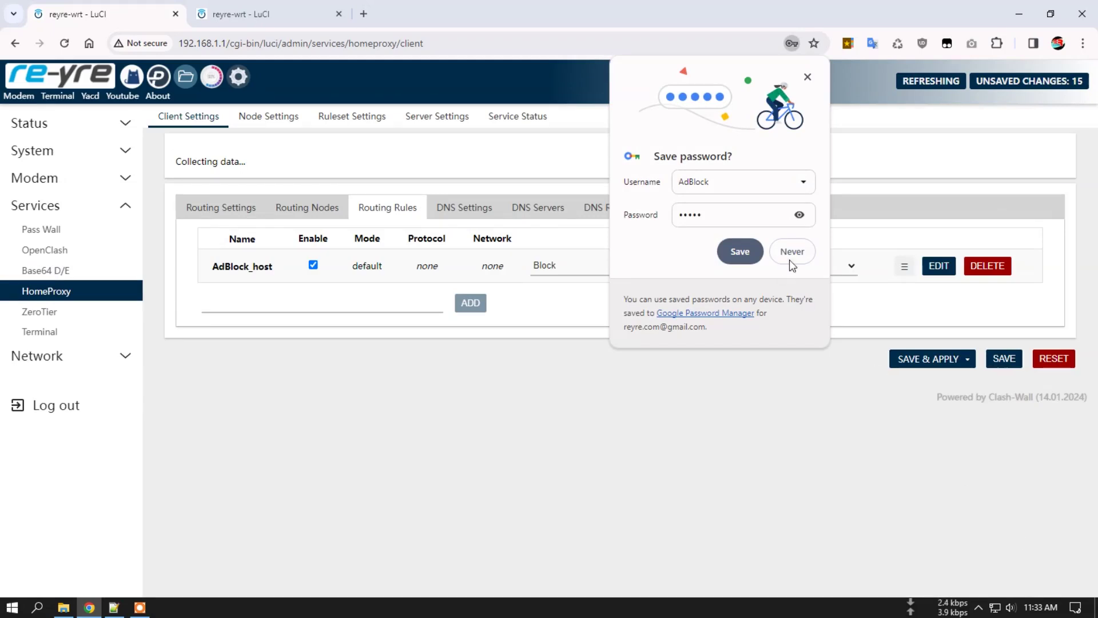
left_click(791, 260)
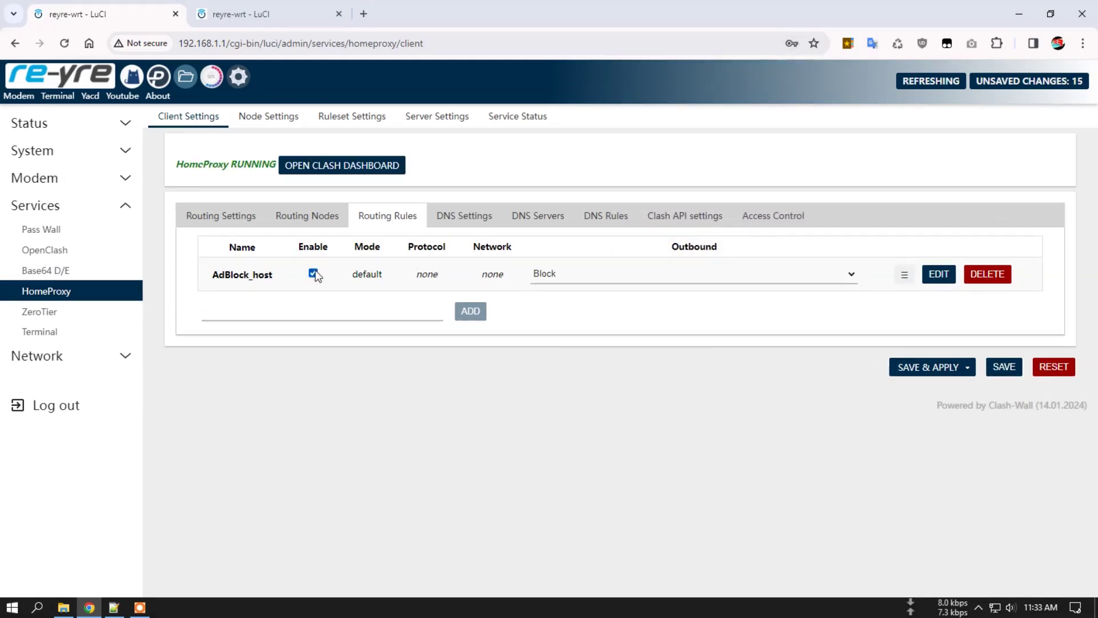
Load the bookmarked Ad Blocker Test page in the file manager's browser tab to run the ad-blocking test
left_click(303, 16)
left_click(847, 41)
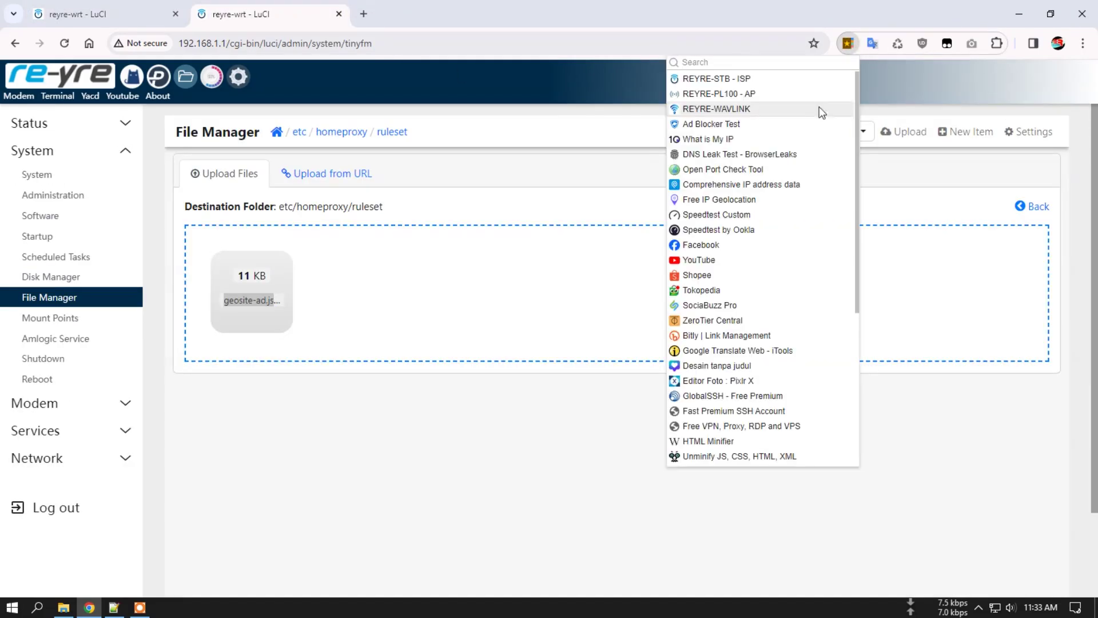
left_click(737, 125)
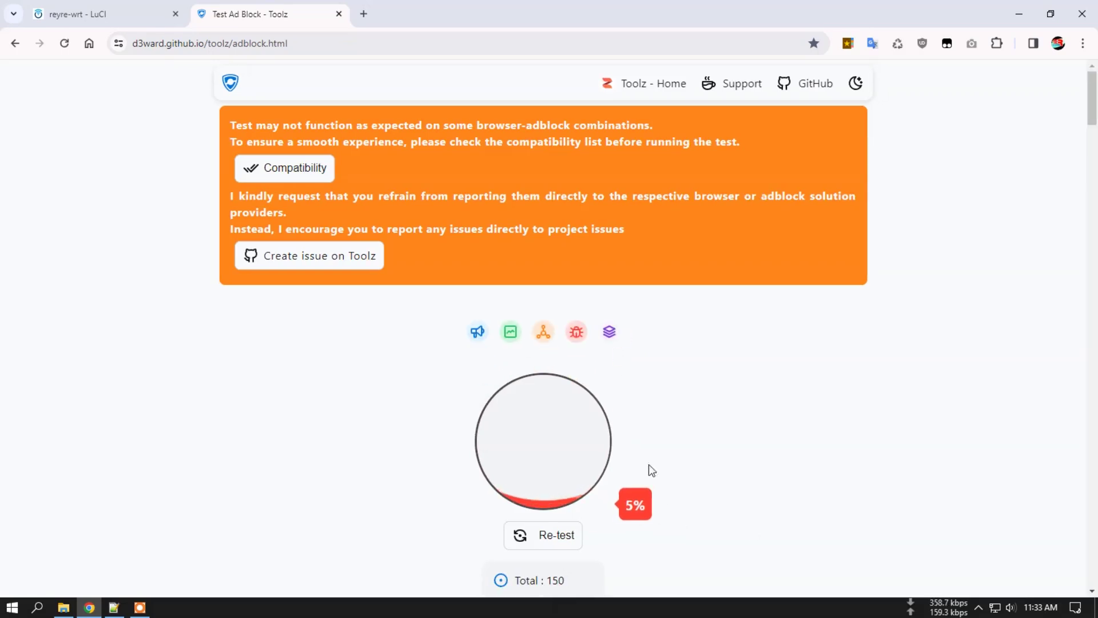
Return to HomeProxy, save the client settings, and check the routing nodes before going back to the routing rules
left_click(83, 15)
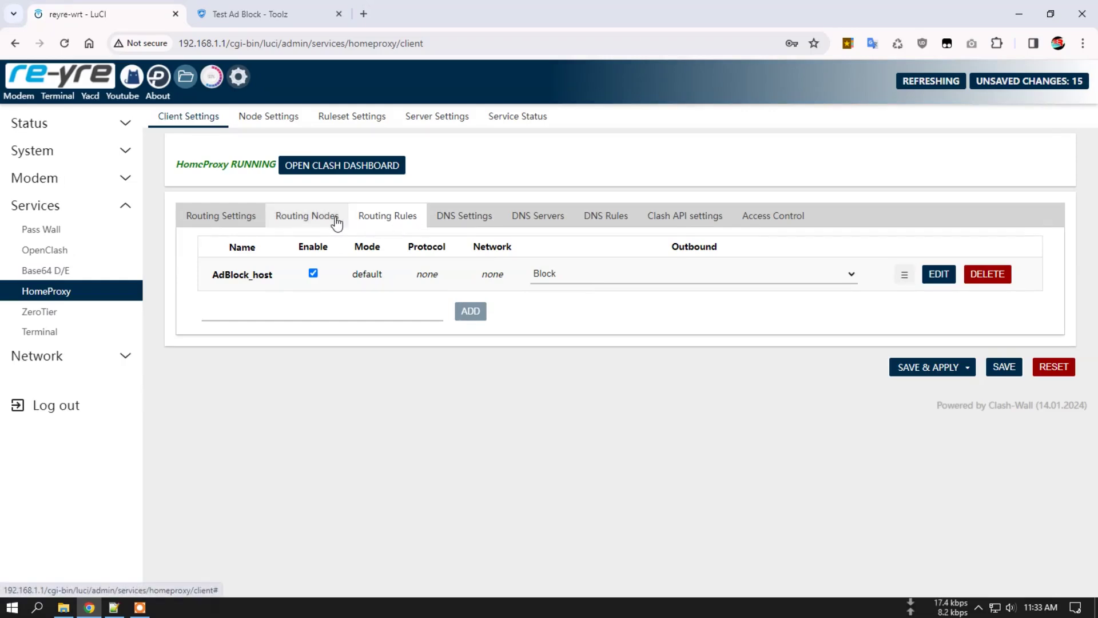
left_click(1004, 366)
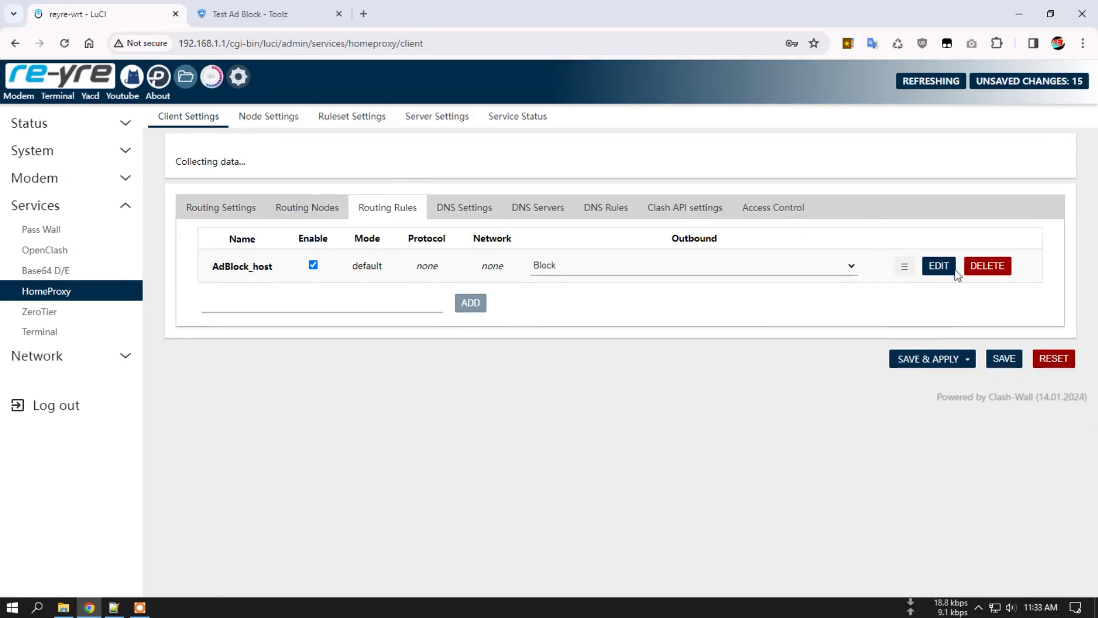
left_click(293, 220)
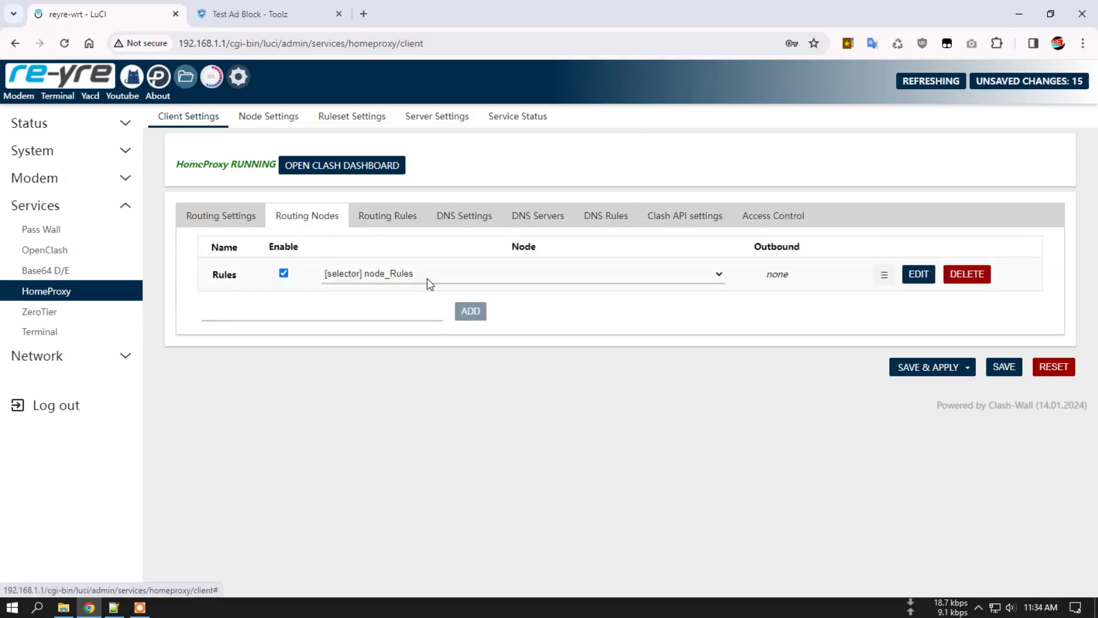
left_click(377, 216)
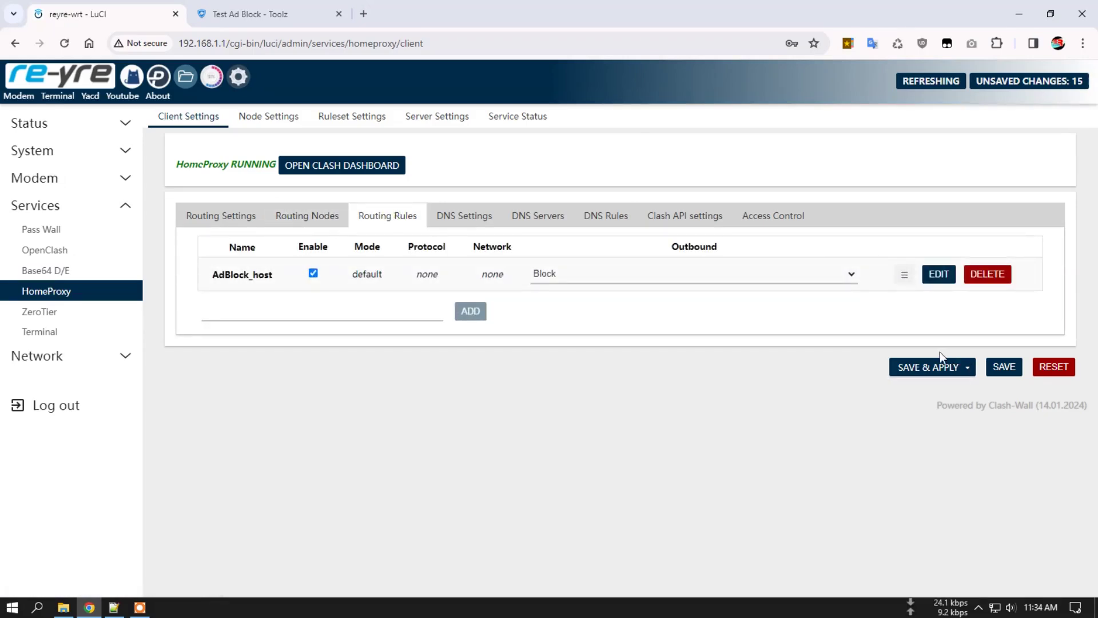
Save and apply the pending HomeProxy changes, and run a latency test on all proxies in the Clash dashboard
left_click(929, 369)
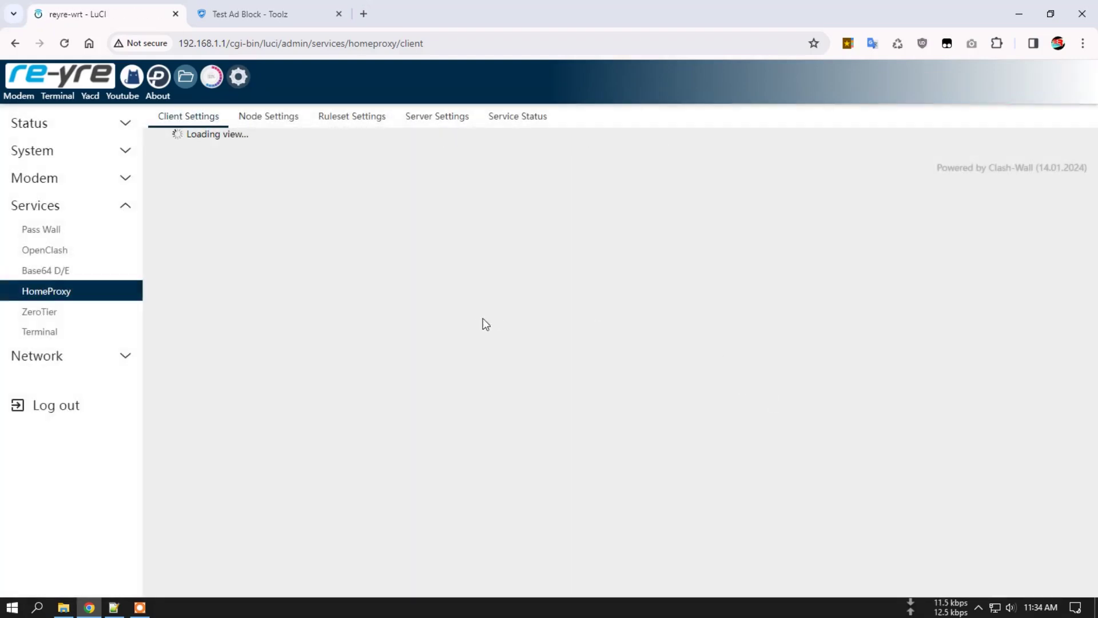
left_click(319, 165)
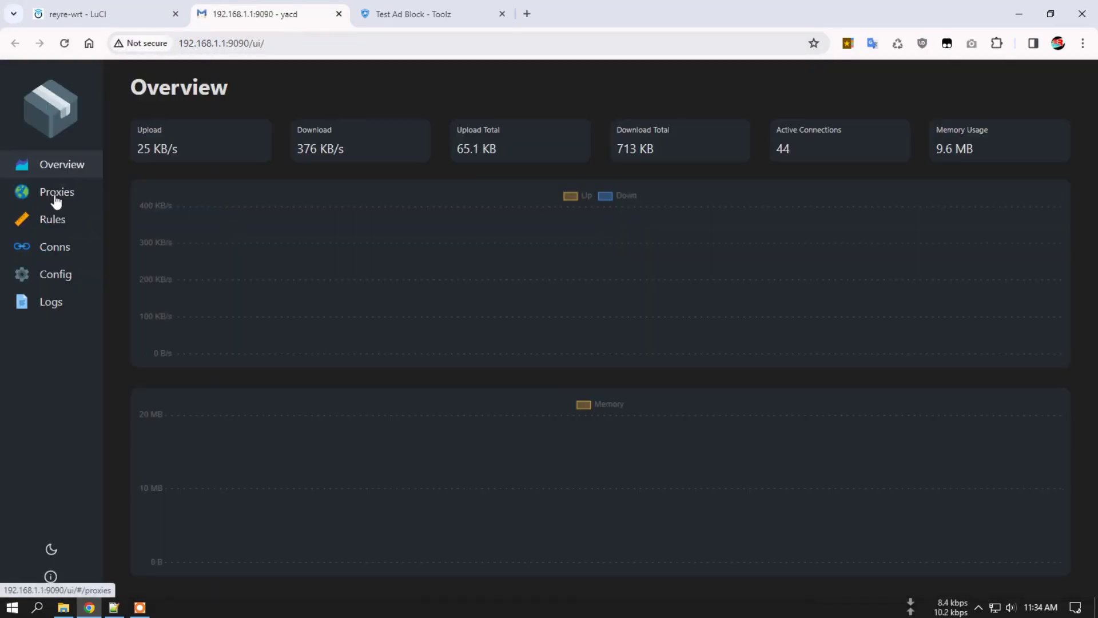
left_click(54, 193)
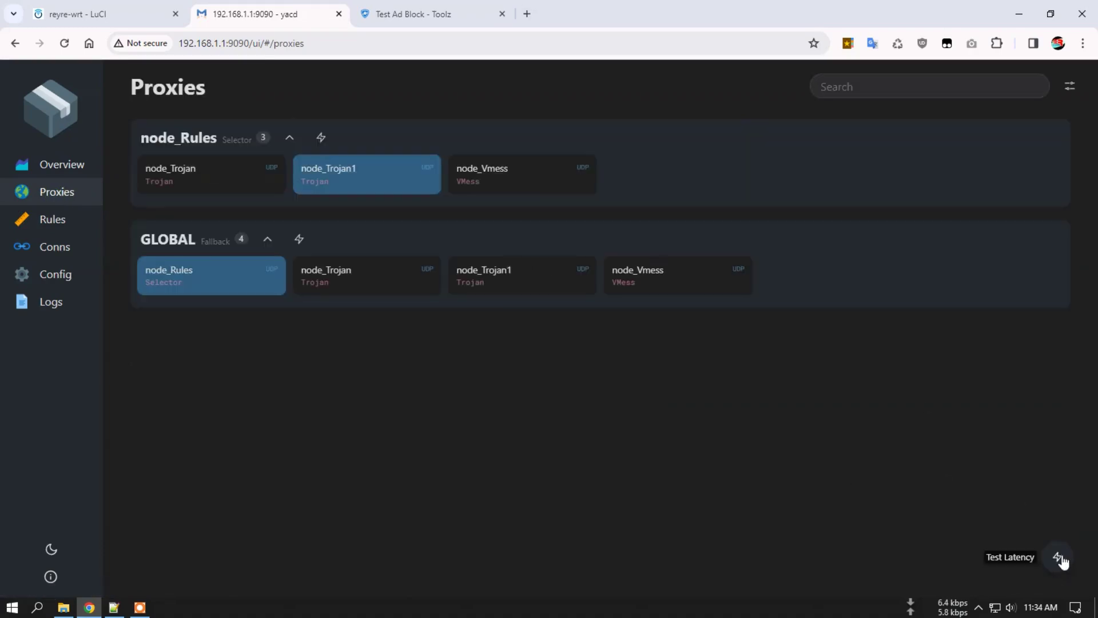
left_click(1058, 557)
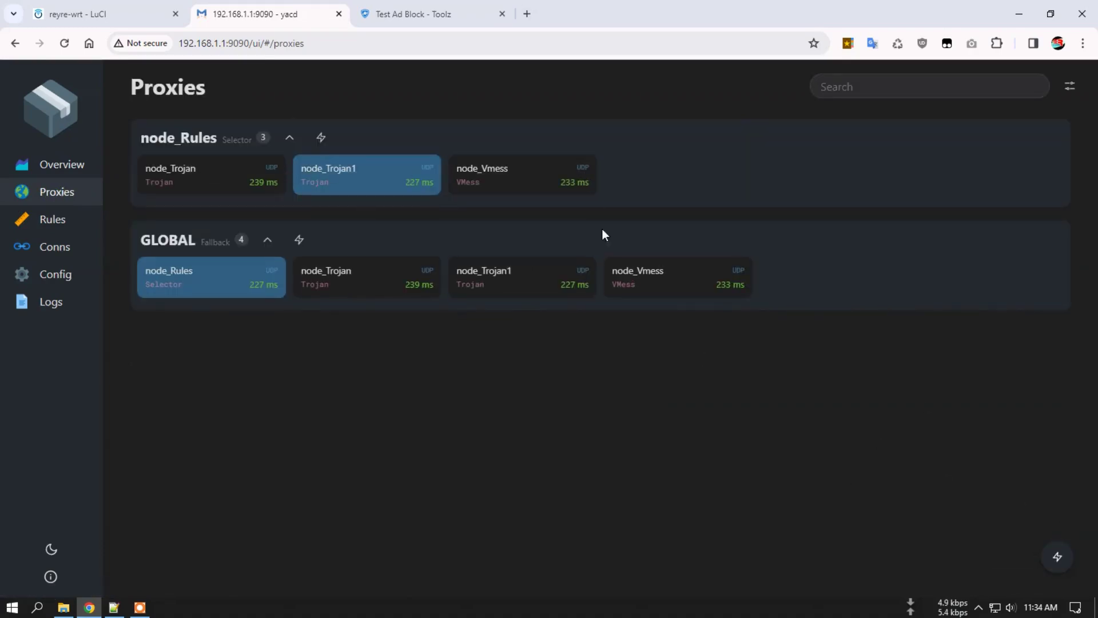
Return to the Test Ad Block page and check its ad-blocking score with the applied rule
left_click(528, 13)
left_click(665, 14)
left_click(436, 13)
left_click(906, 41)
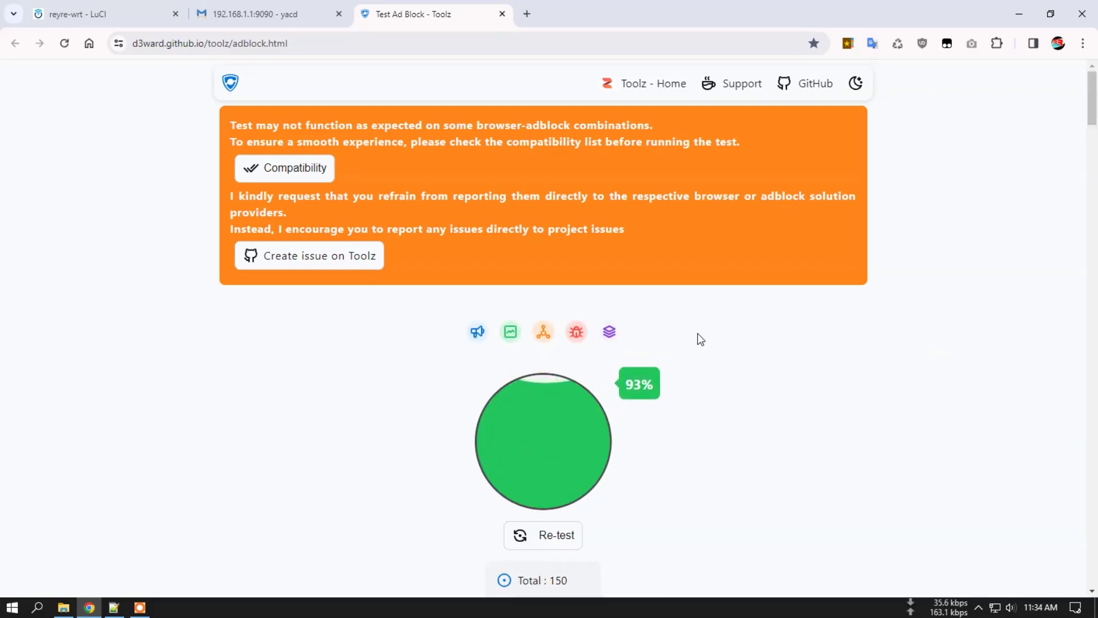
Open the AdBlock_host routing rule in HomeProxy for editing and review its match fields
left_click(148, 13)
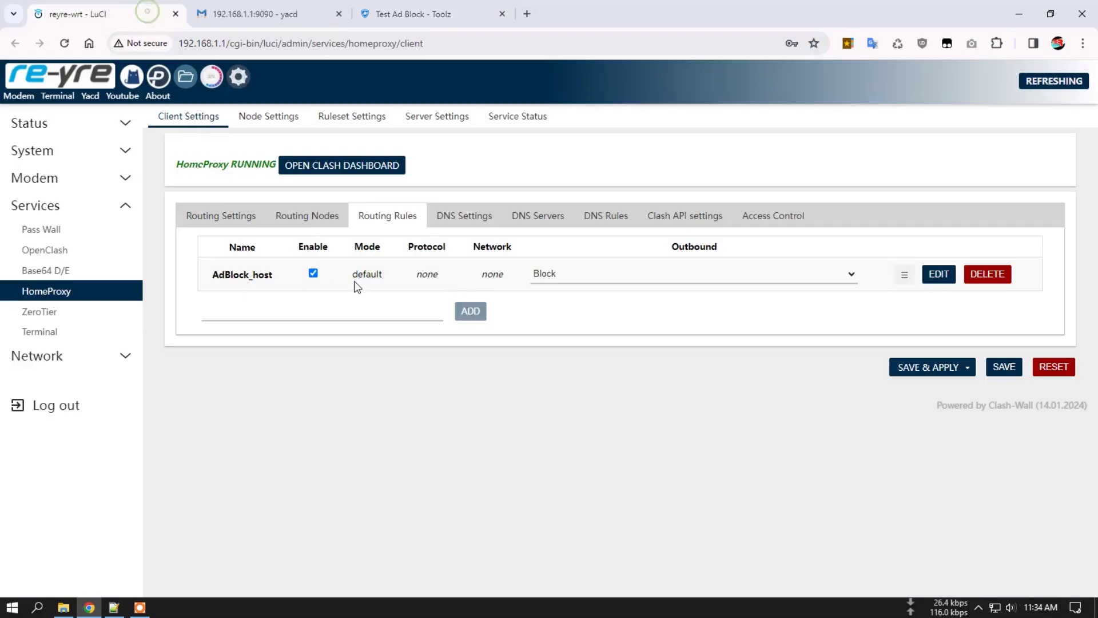
left_click(938, 275)
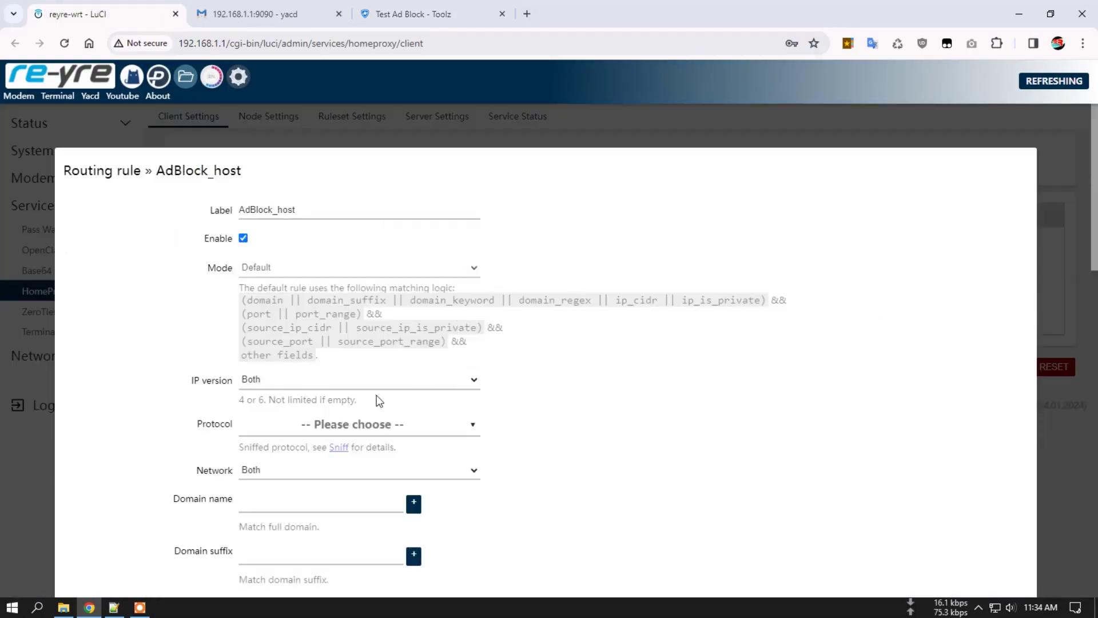
scroll(324, 368, "down", 3)
scroll(288, 355, "down", 2)
scroll(288, 355, "down", 5)
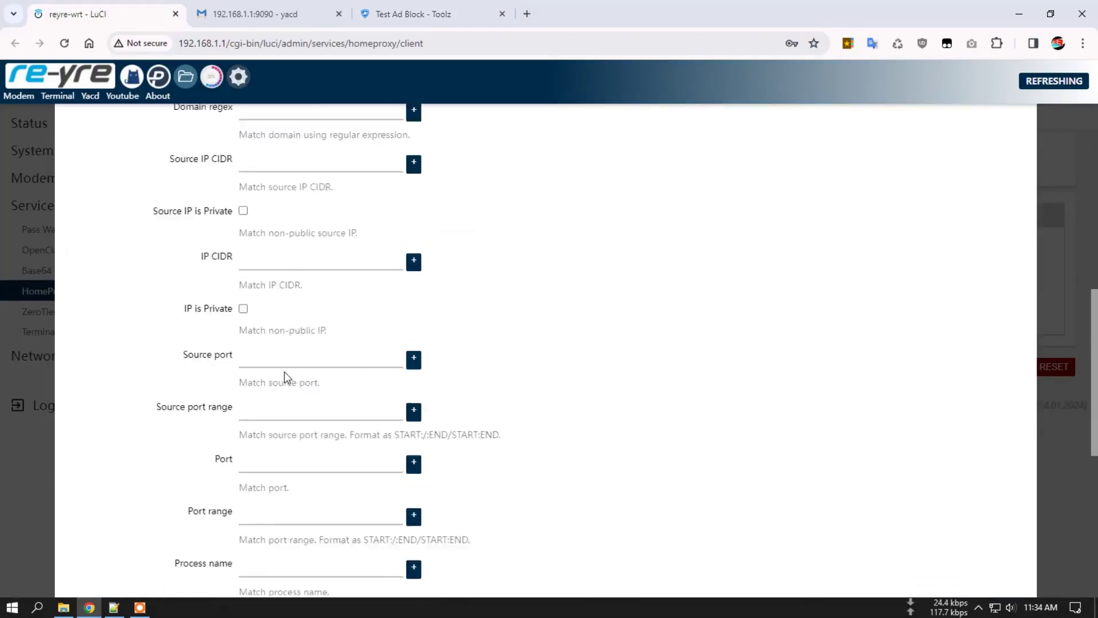
scroll(284, 375, "up", 9)
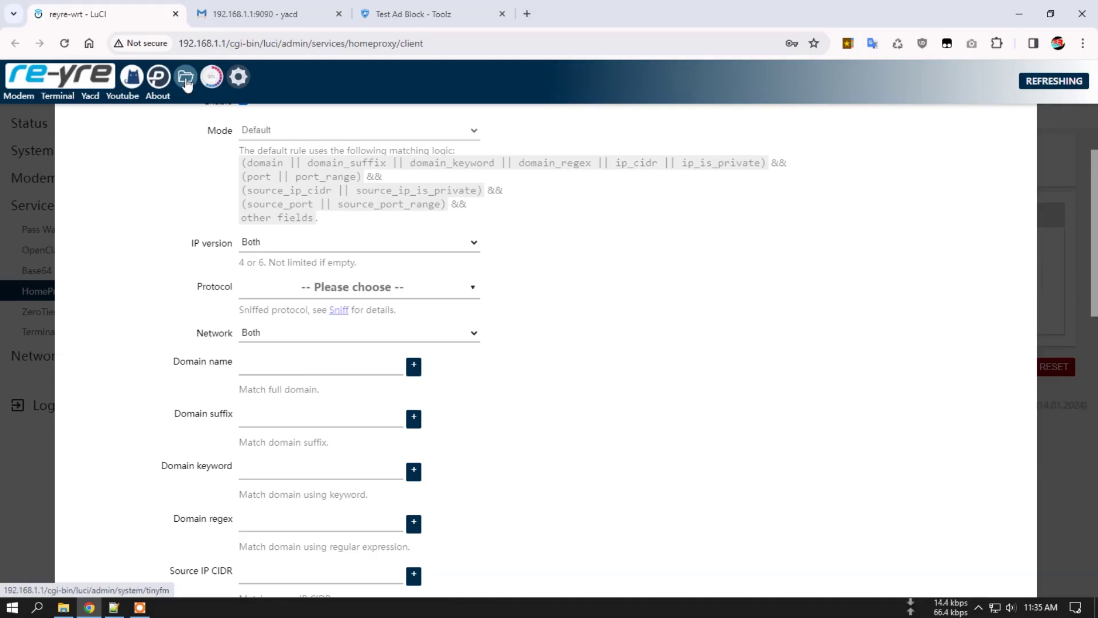
Open the router's file manager in a separate browser tab and look through the etc/config folder
right_click(186, 81)
left_click(251, 90)
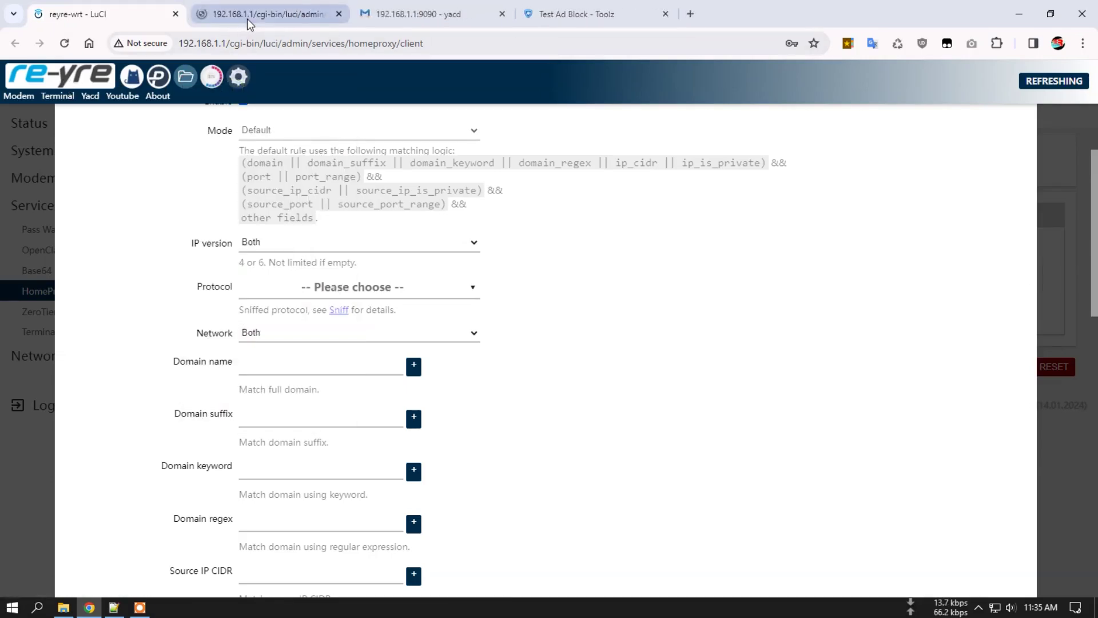
left_click(269, 13)
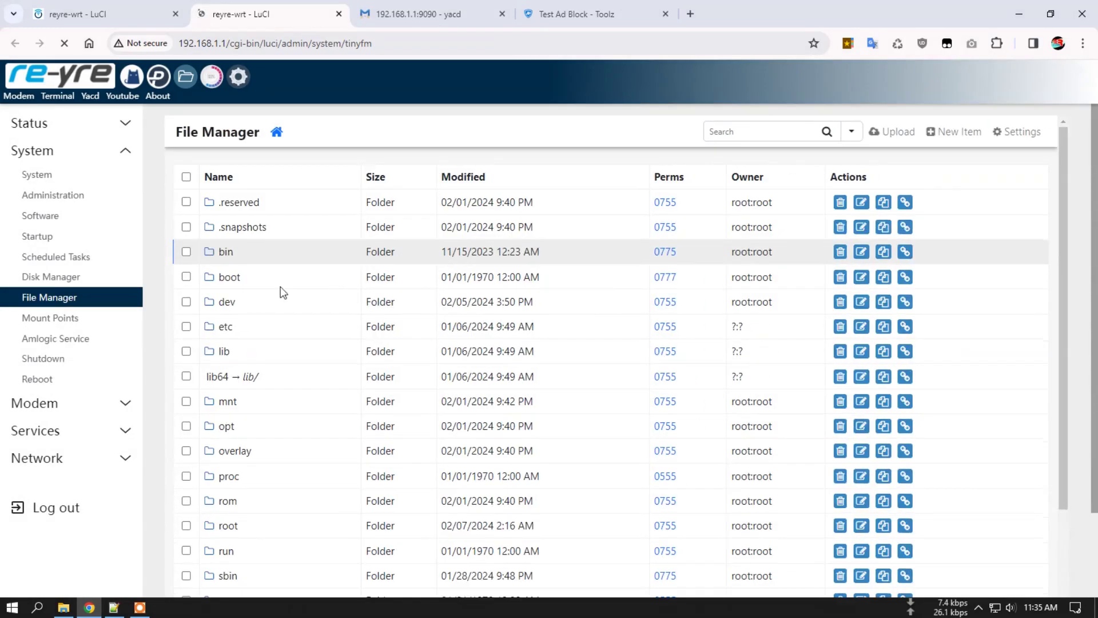
left_click(222, 327)
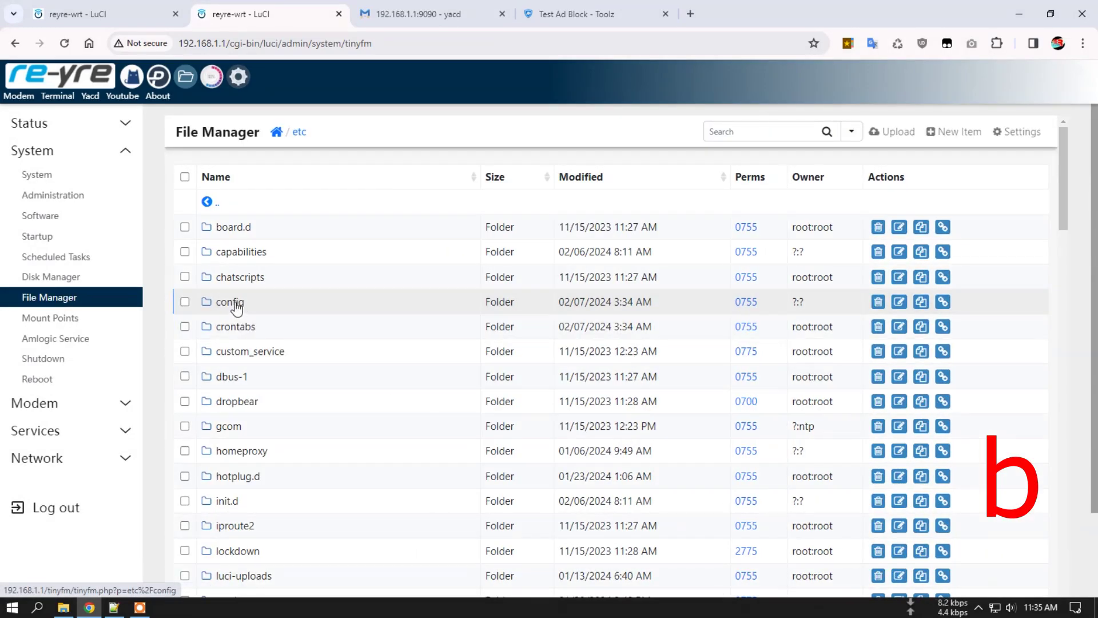
left_click(237, 305)
scroll(276, 387, "down", 1)
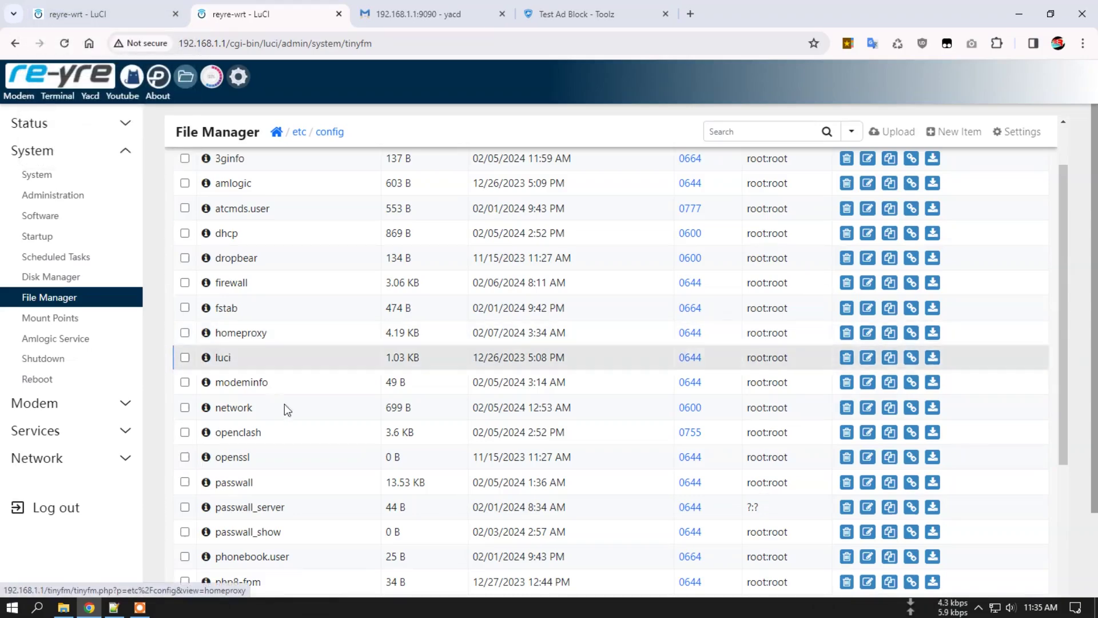
Review the remaining fields of the AdBlock_host rule, dismiss it without changes, and check its outbound options in the rule list
left_click(114, 14)
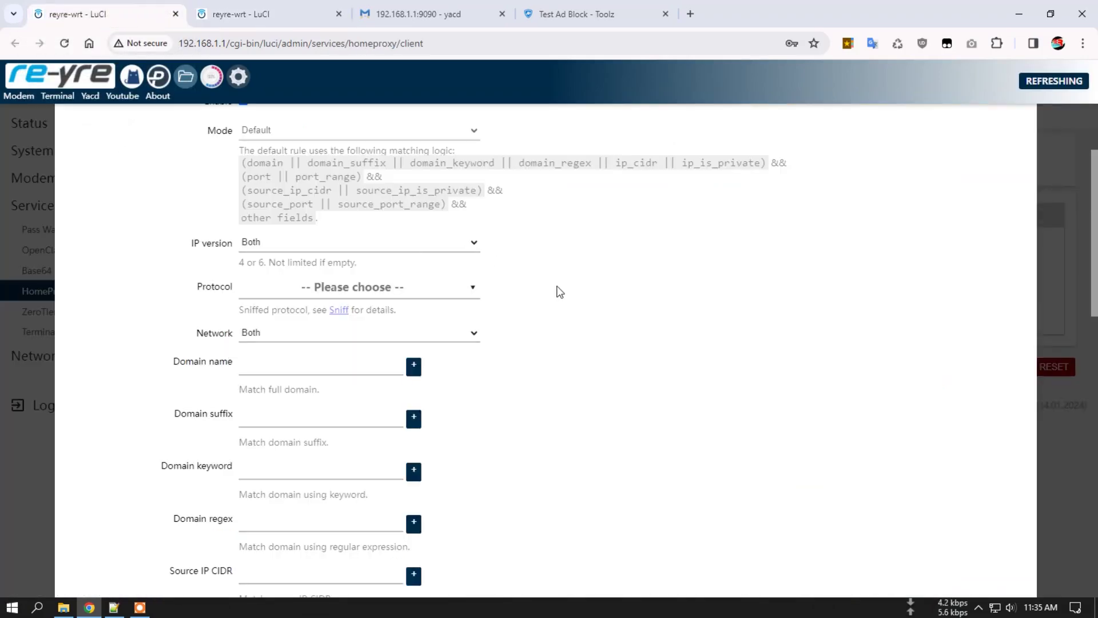
scroll(572, 297, "up", 2)
scroll(572, 296, "down", 6)
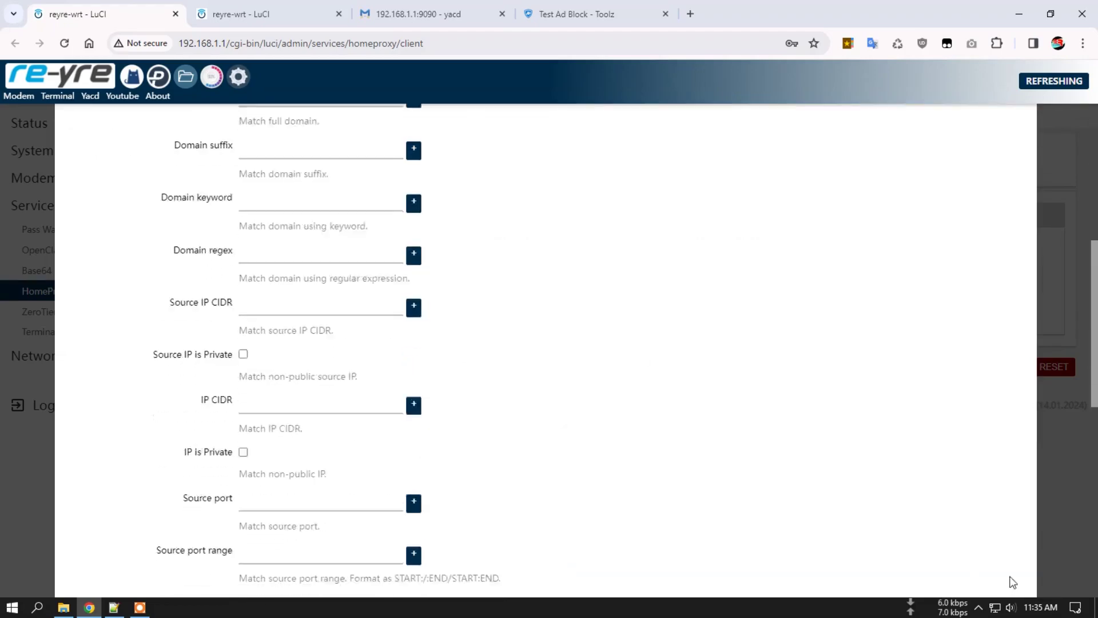
scroll(1013, 572, "down", 5)
left_click(960, 535)
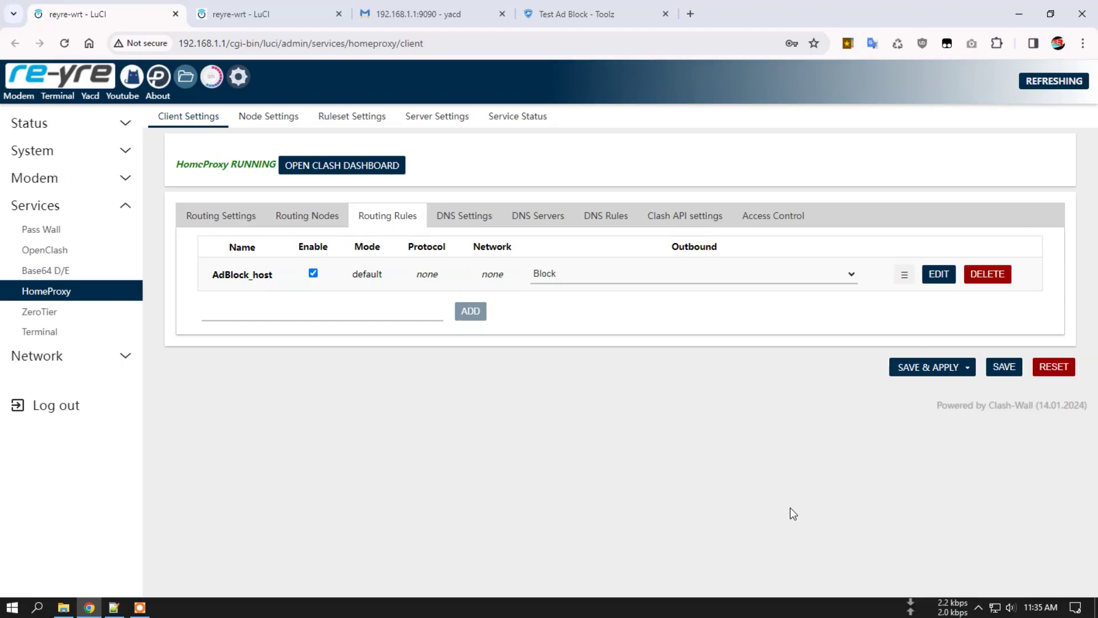
left_click(633, 280)
left_click(609, 308)
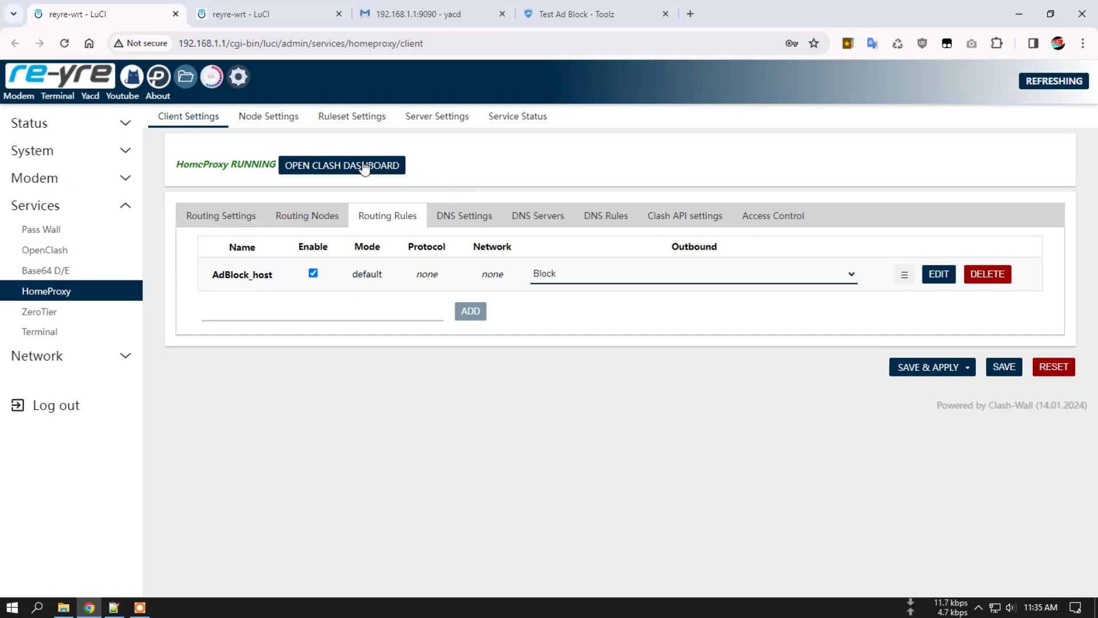
Add a new ruleset named Facebook in HomeProxy's ruleset settings
left_click(346, 120)
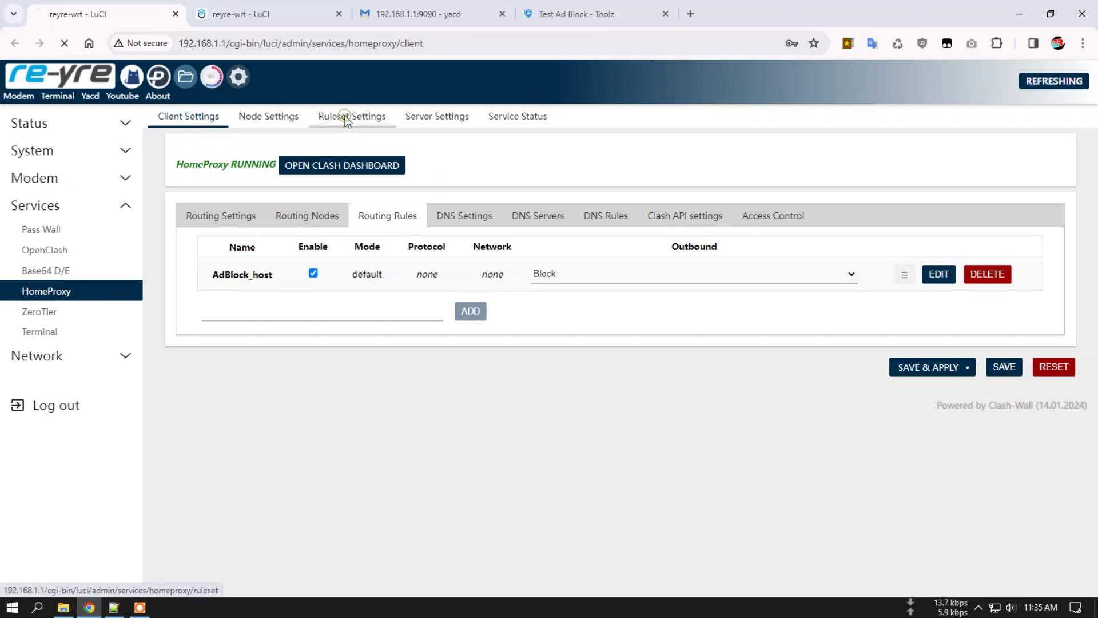
left_click(240, 213)
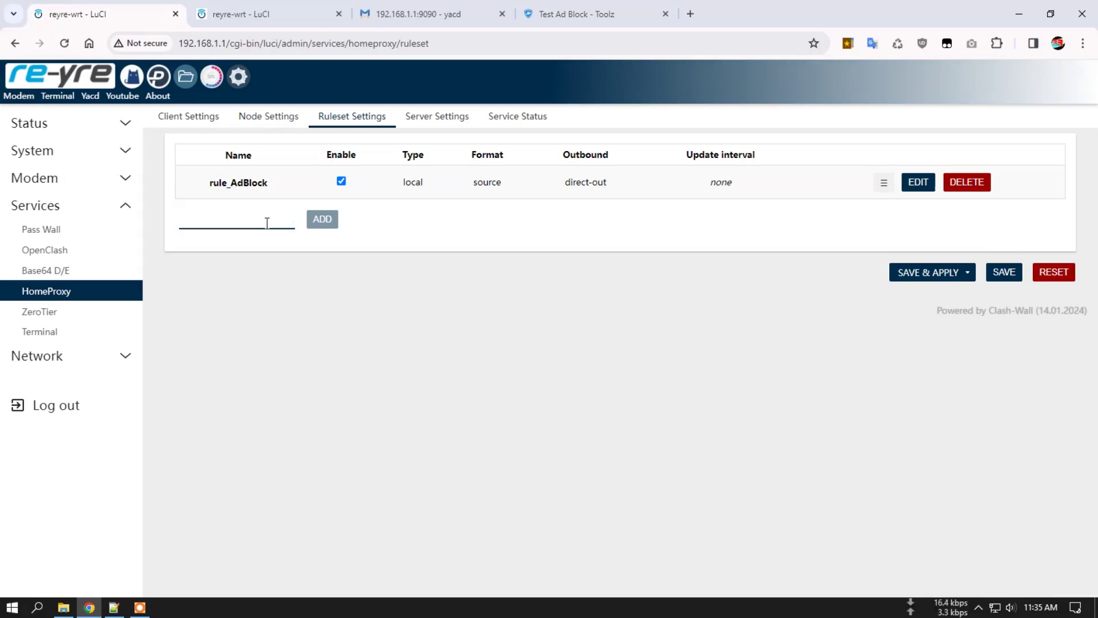
type("Faceb")
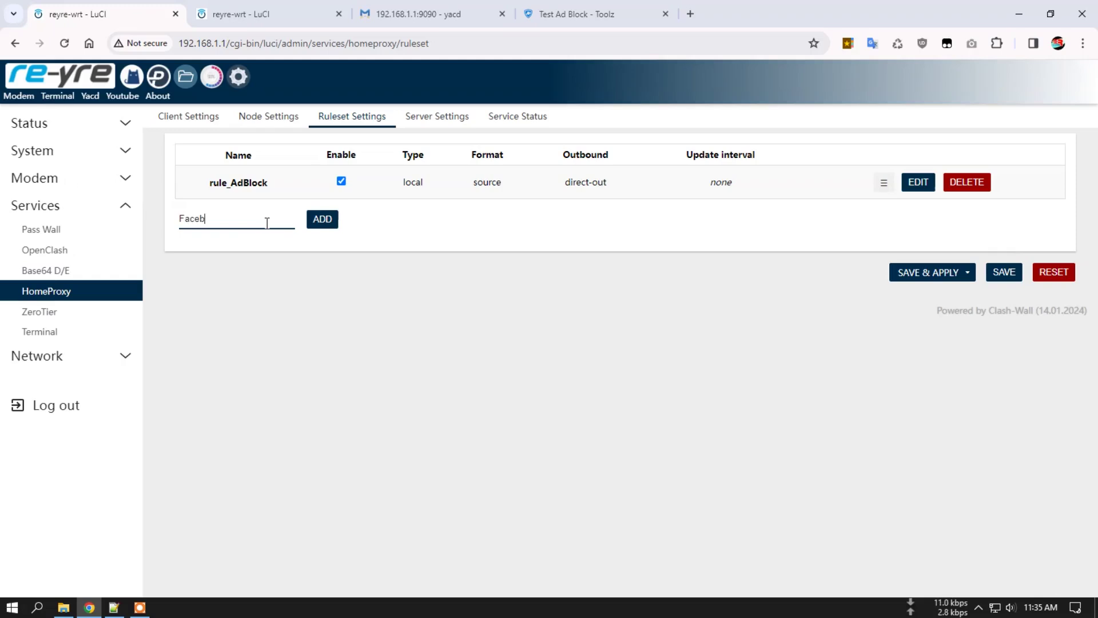
type("ook")
left_click(321, 219)
Set the Facebook ruleset's type to Local and its format to Source
left_click(308, 274)
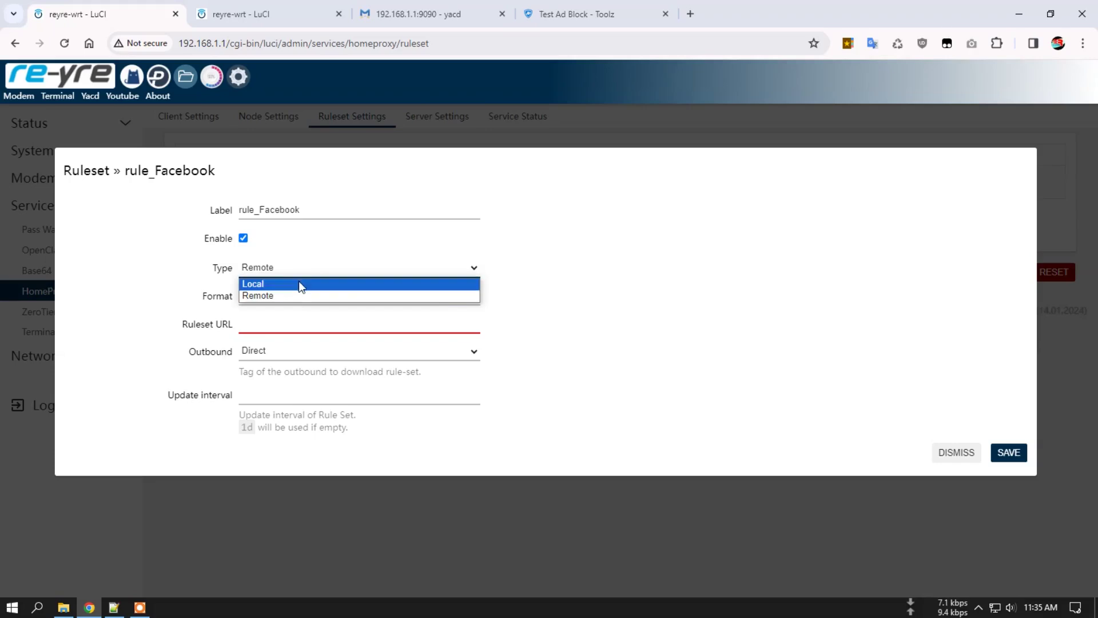
left_click(299, 280)
left_click(317, 295)
left_click(316, 311)
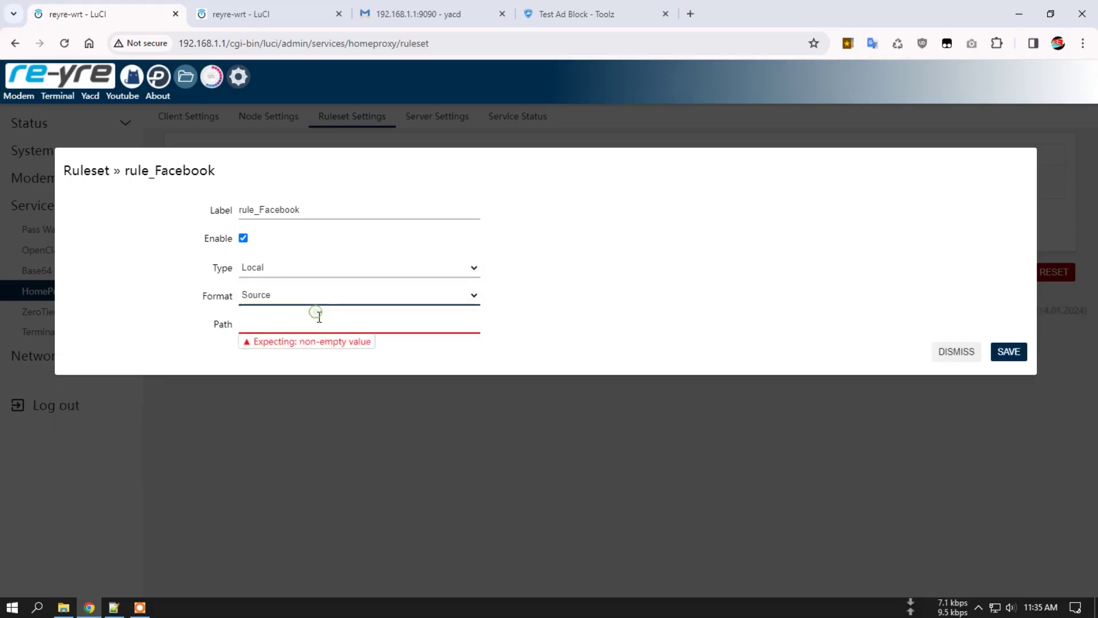
left_click(318, 324)
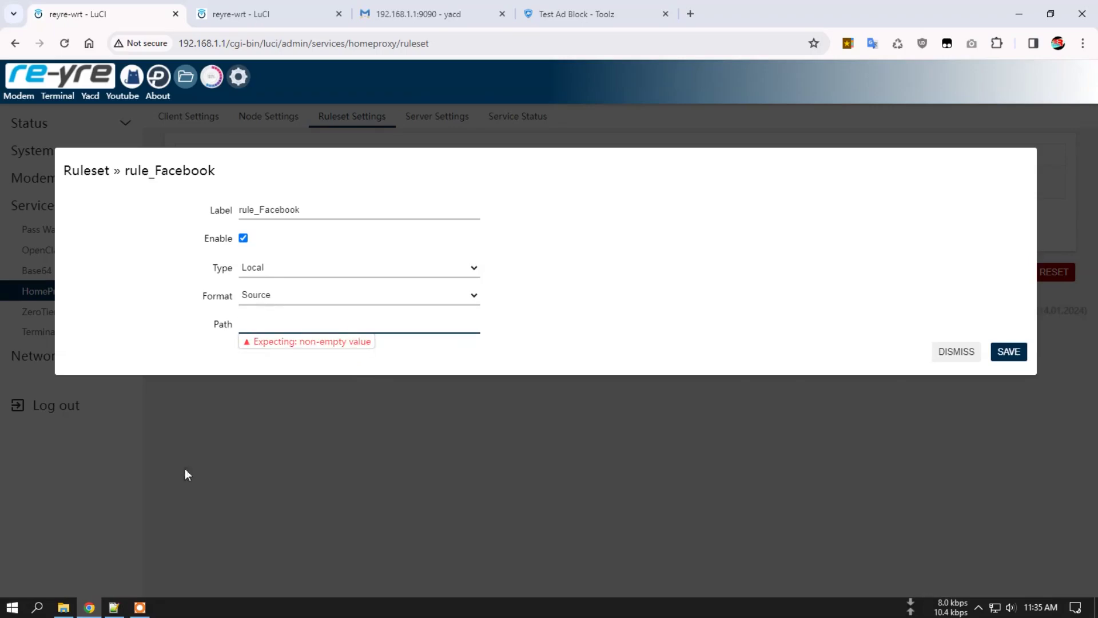
Upload geosite-facebook.json from the local rule-set folder to etc/homeproxy/ruleset on the router
key("ctrl+Tab")
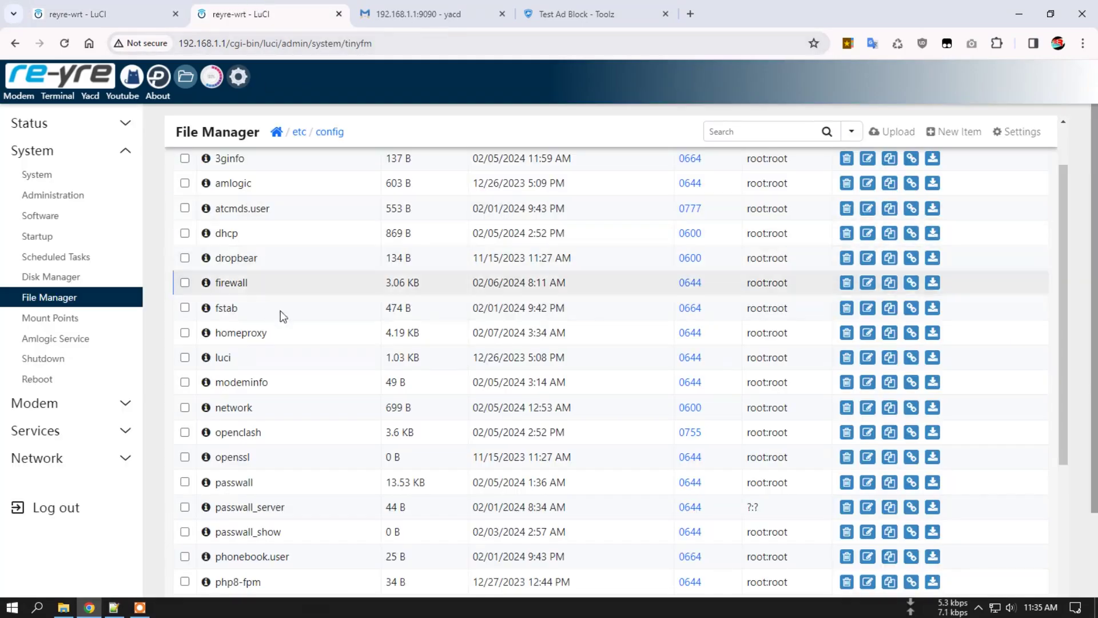
left_click(300, 133)
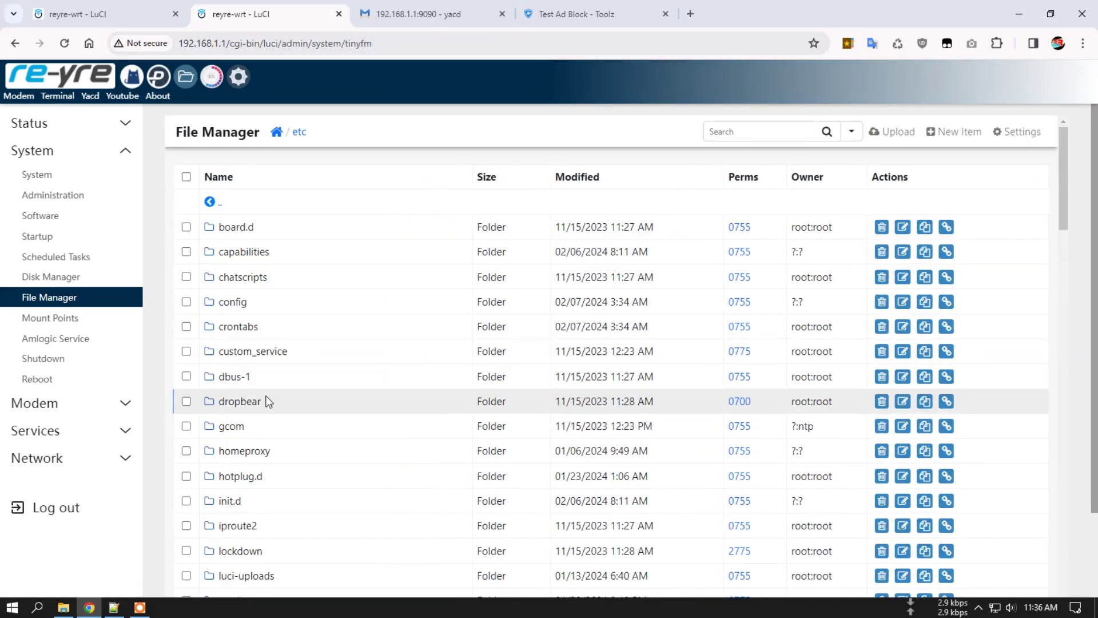
left_click(244, 453)
left_click(223, 254)
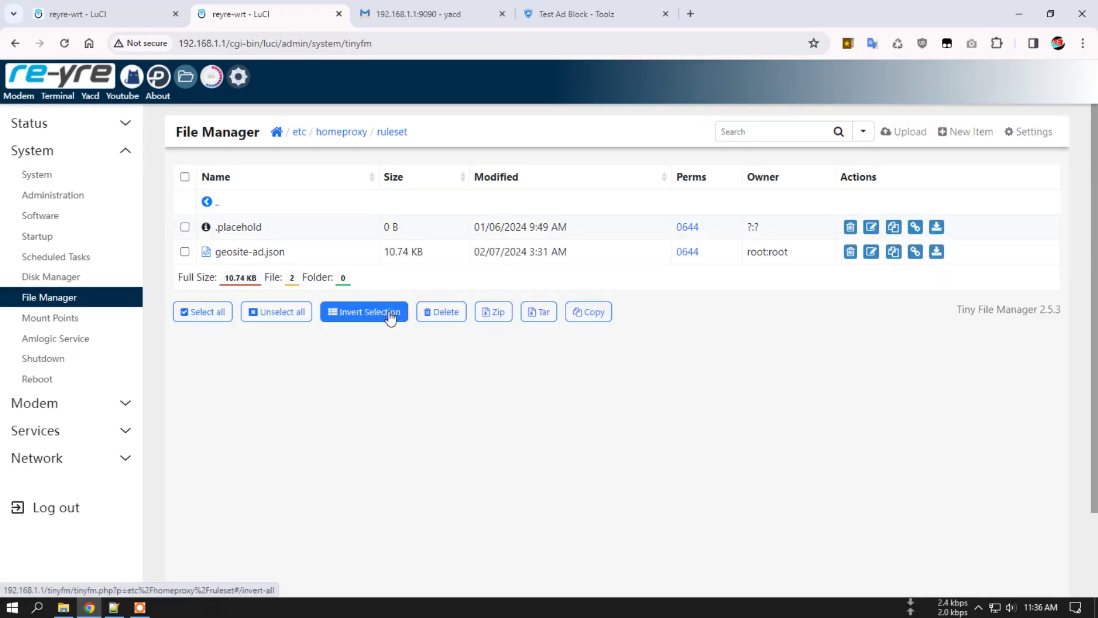
left_click(902, 133)
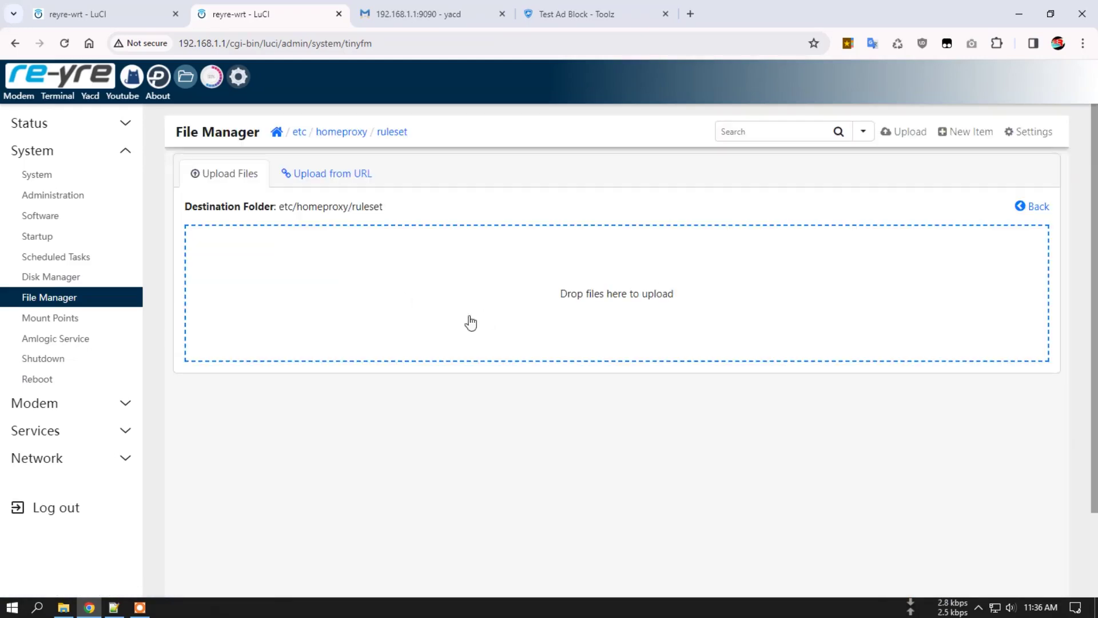
left_click(621, 293)
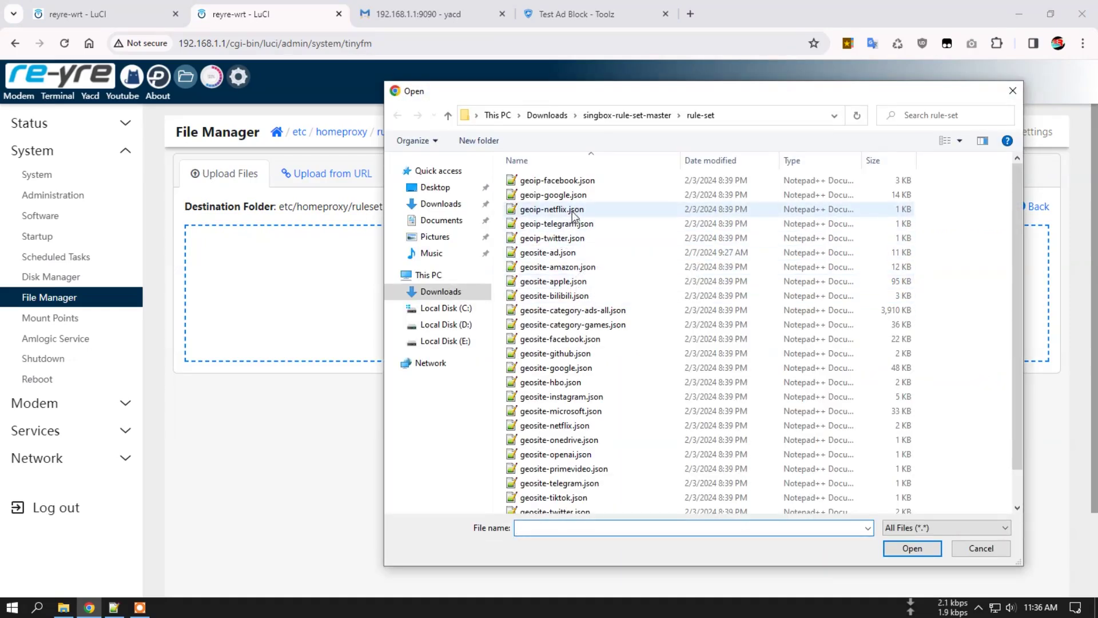
left_click(571, 182)
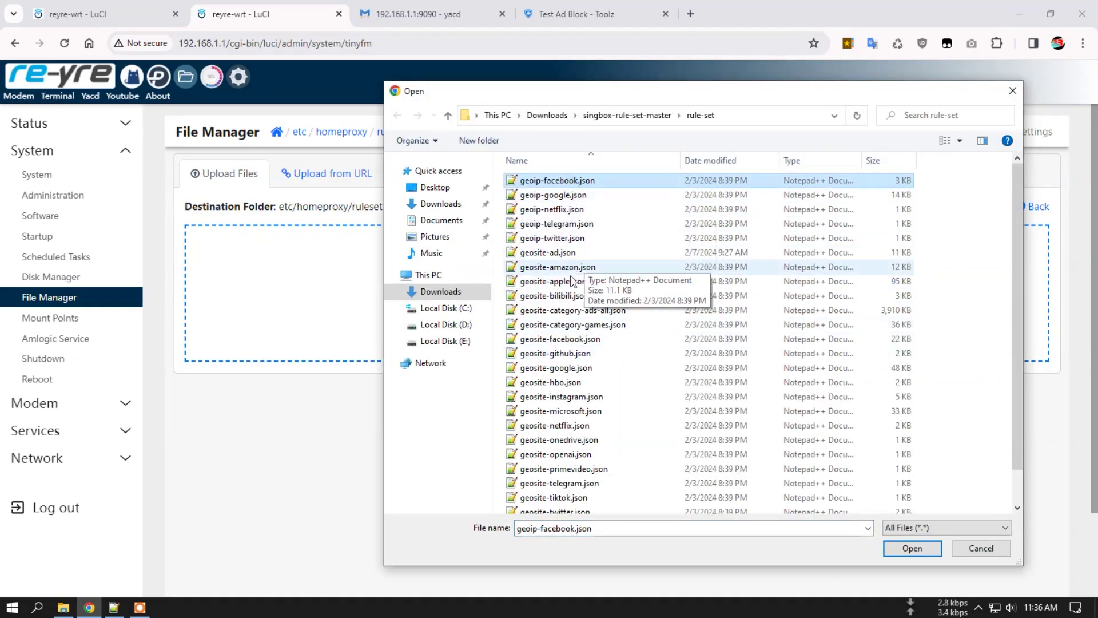
left_click(564, 340)
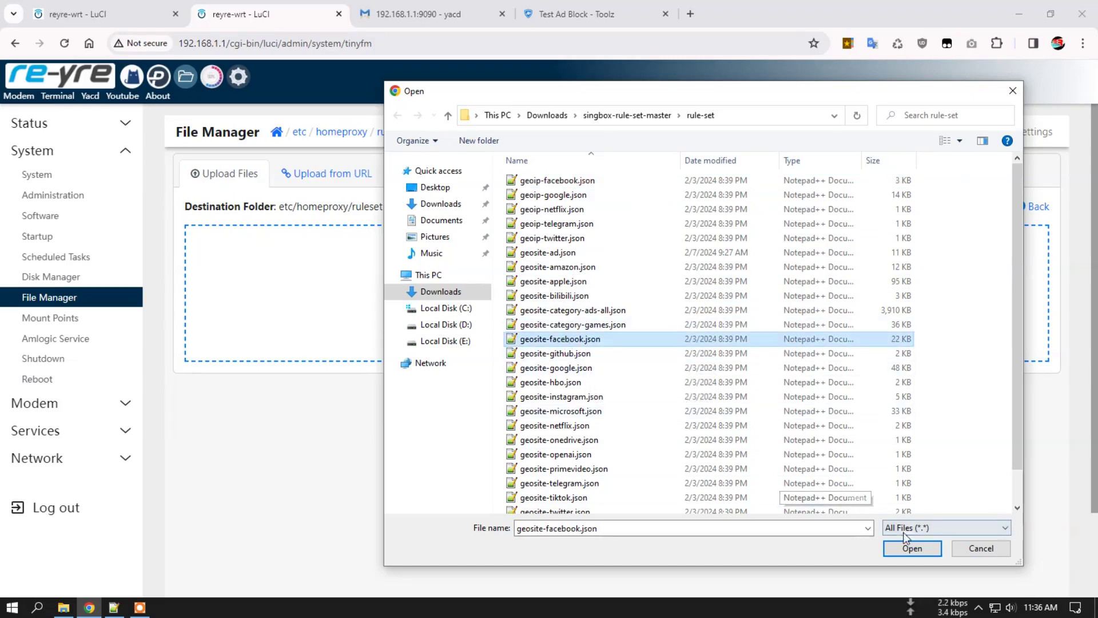
left_click(908, 546)
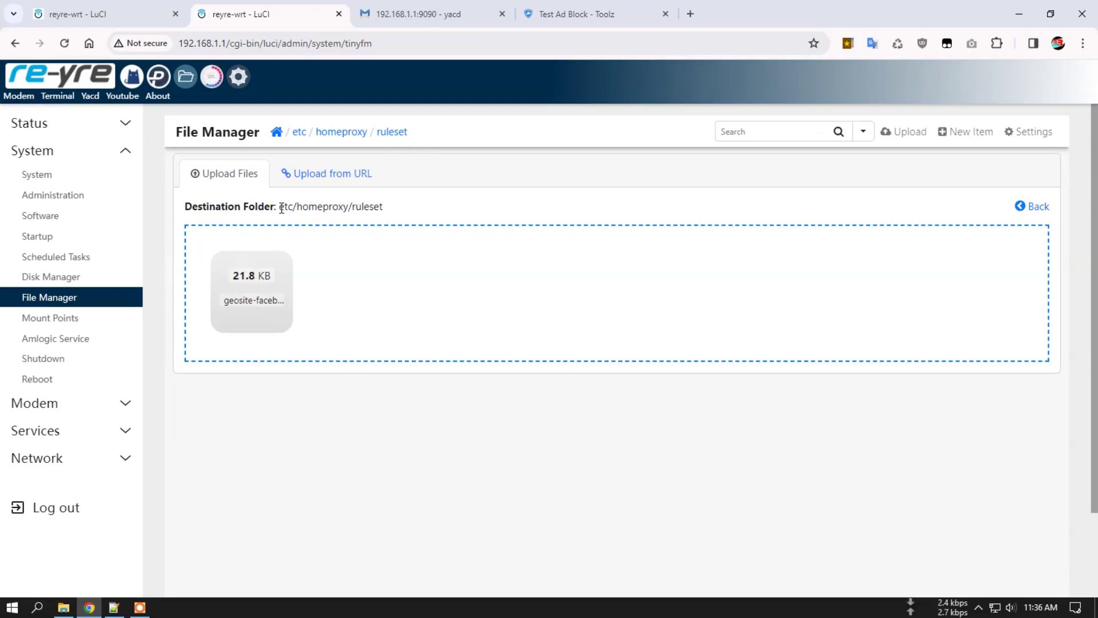
Copy the upload destination folder path and enter /etc/homeproxy/ruleset/ as the path of rule_Facebook
left_click_drag(279, 207, 402, 211)
right_click(362, 207)
left_click(421, 227)
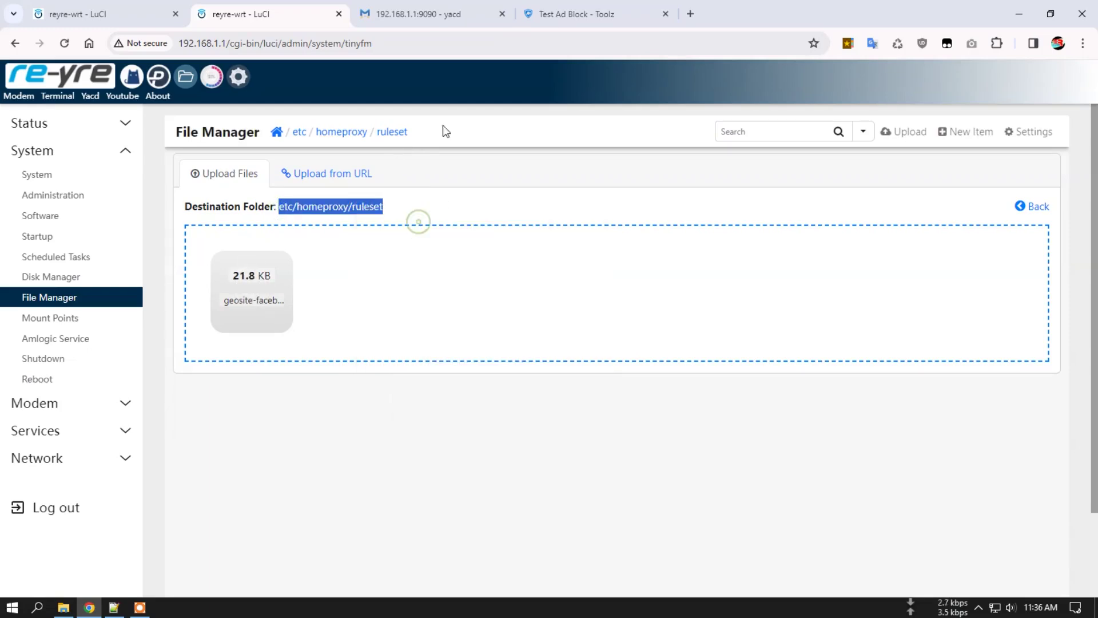
left_click(135, 13)
left_click(274, 324)
type("/")
right_click(274, 328)
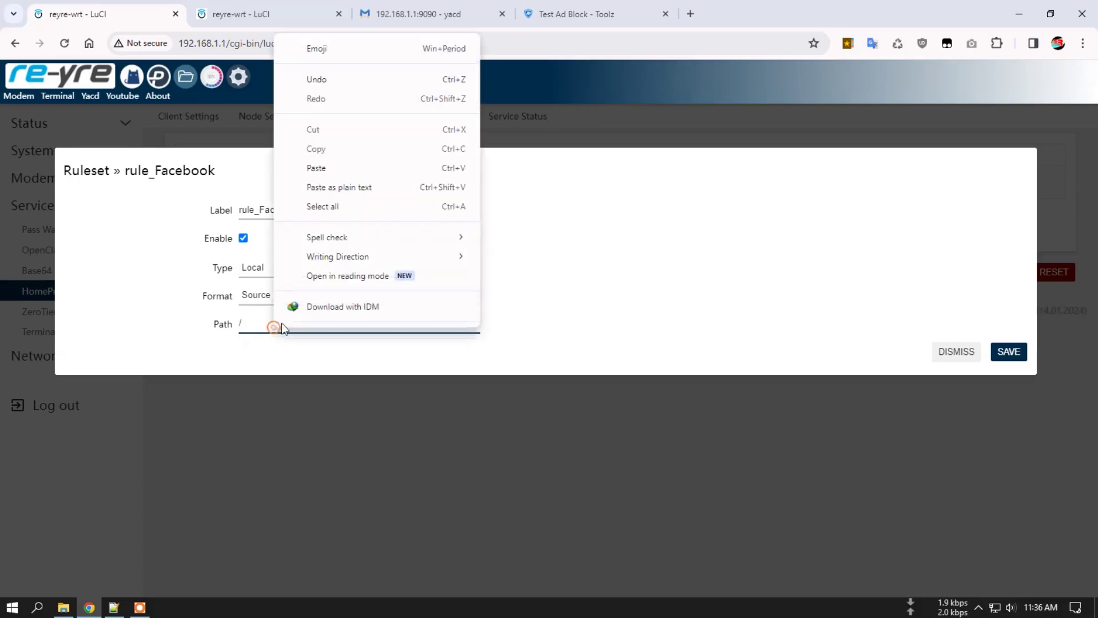
left_click(339, 187)
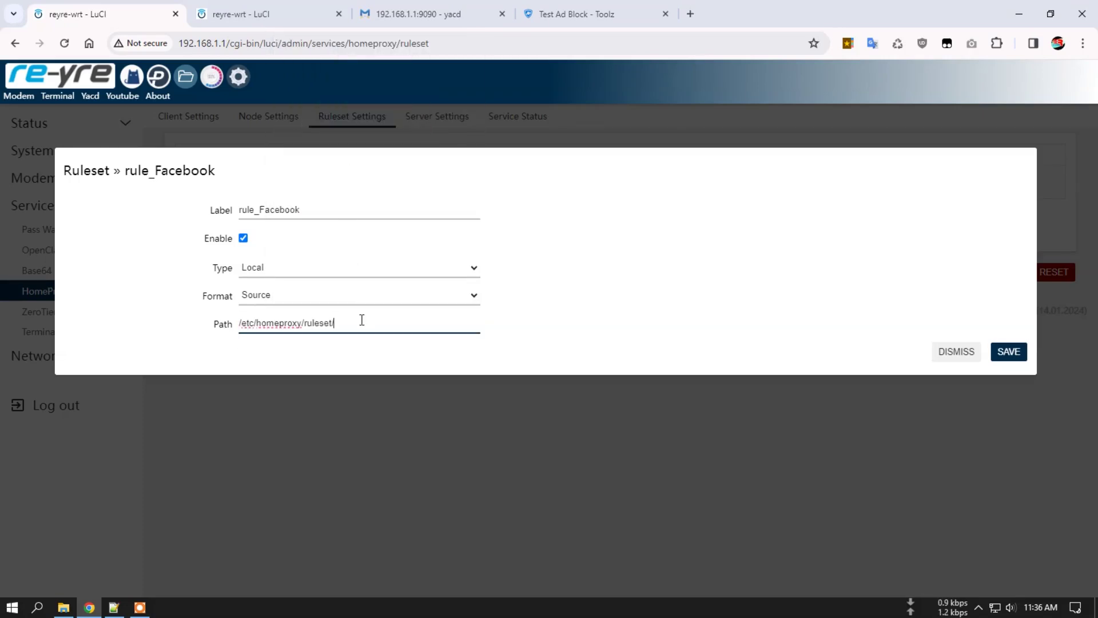
Append the uploaded file name geosite-facebook.json to the rule_Facebook path and save the ruleset
left_click(242, 18)
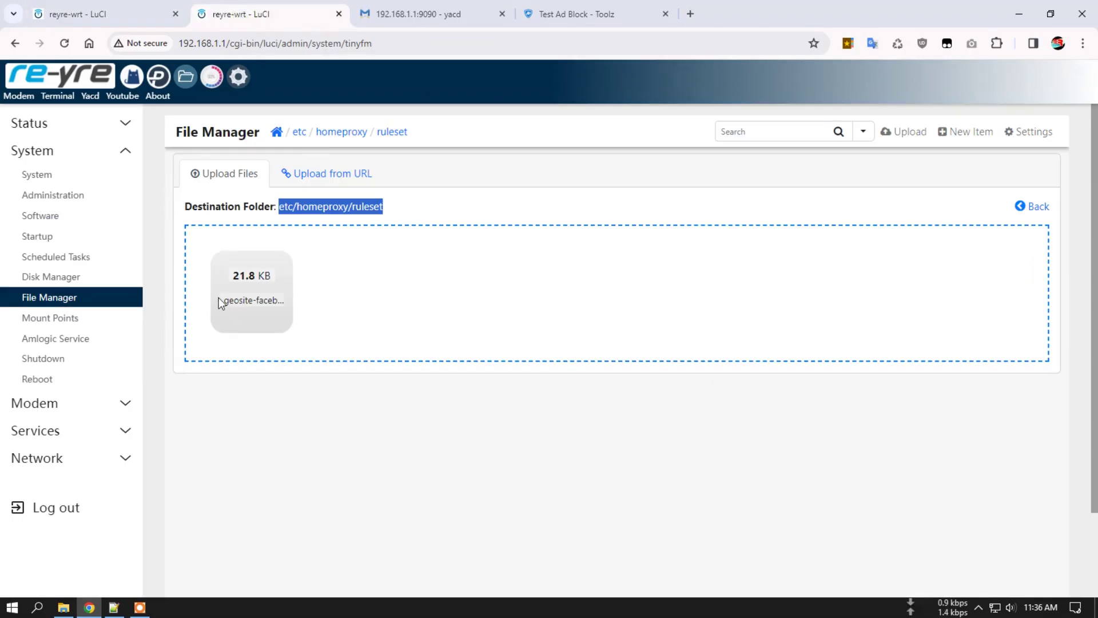
left_click_drag(223, 303, 304, 301)
right_click(304, 303)
left_click(334, 319)
left_click(158, 14)
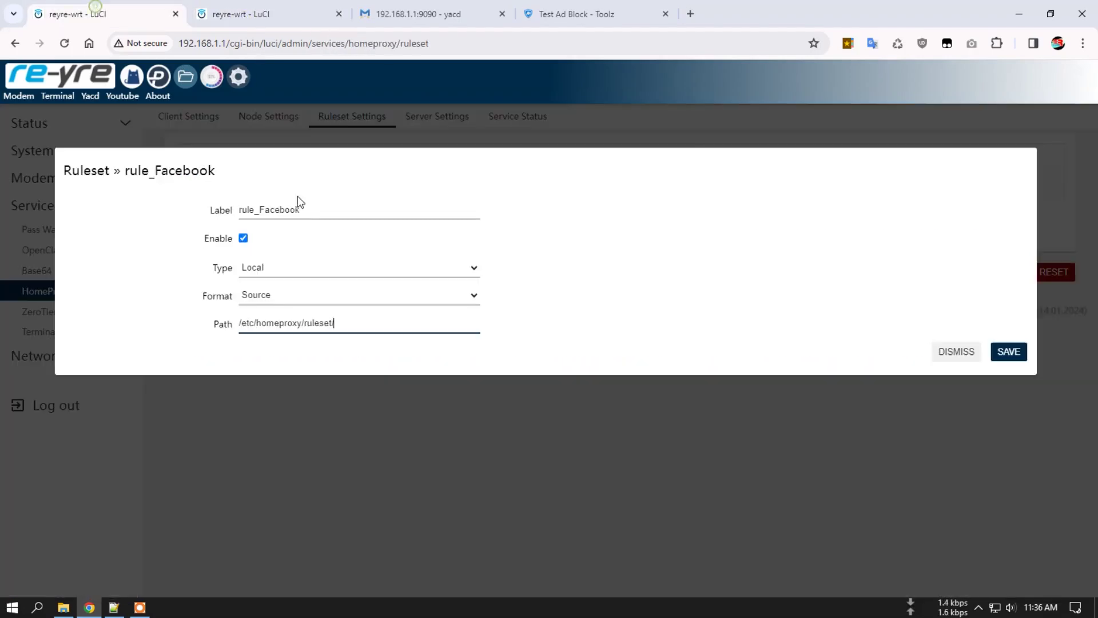
right_click(361, 325)
left_click(465, 168)
left_click(1022, 352)
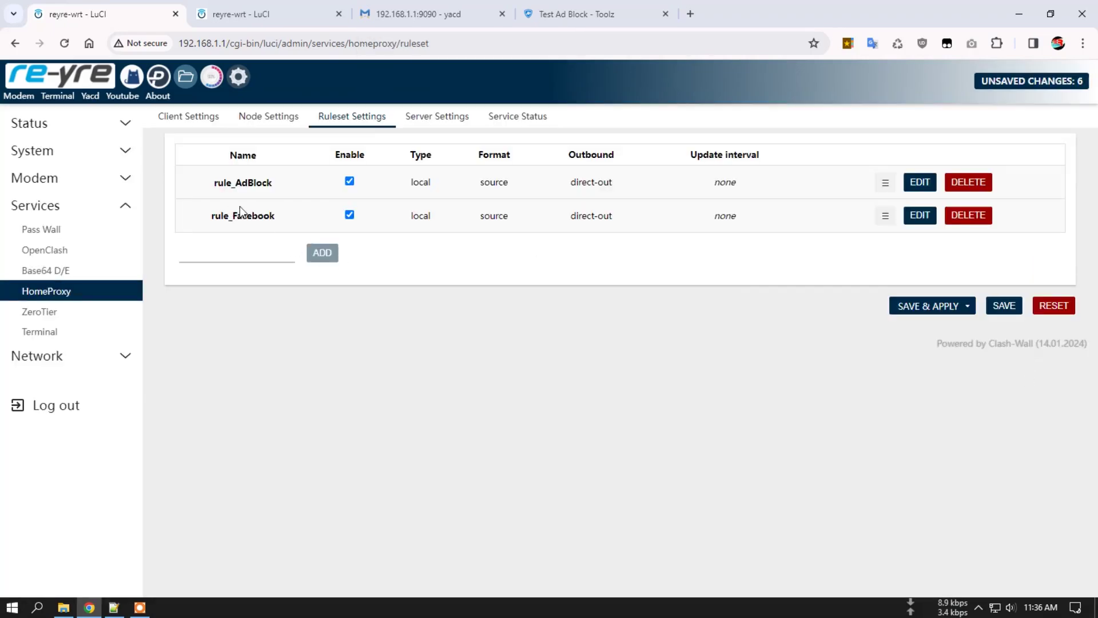
Add a routing node named Facebook in HomeProxy's client settings
left_click(173, 119)
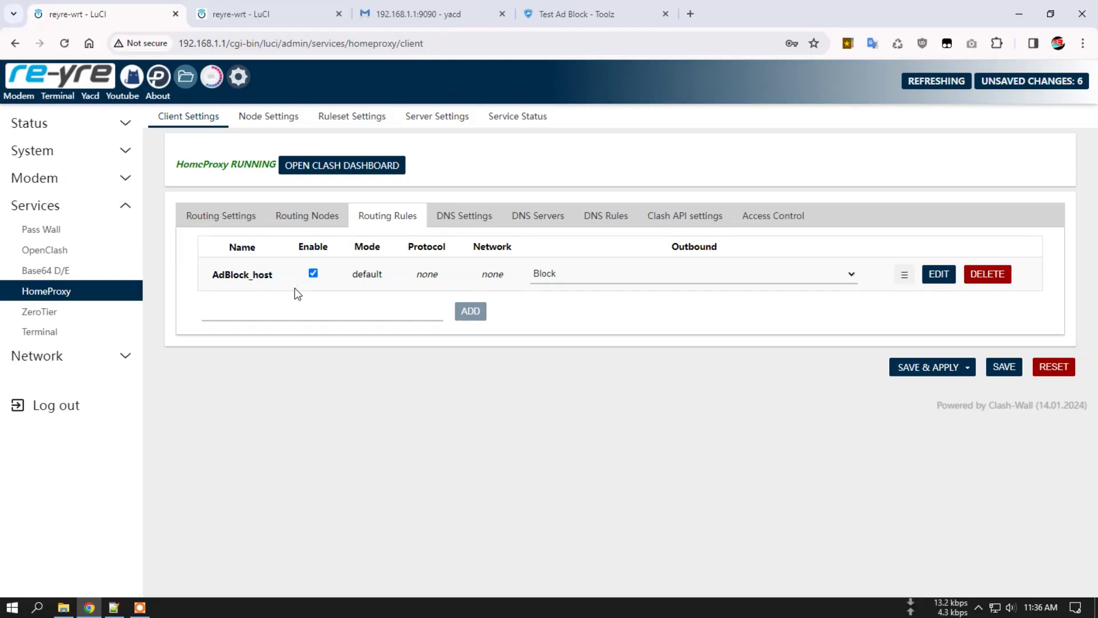
left_click(305, 220)
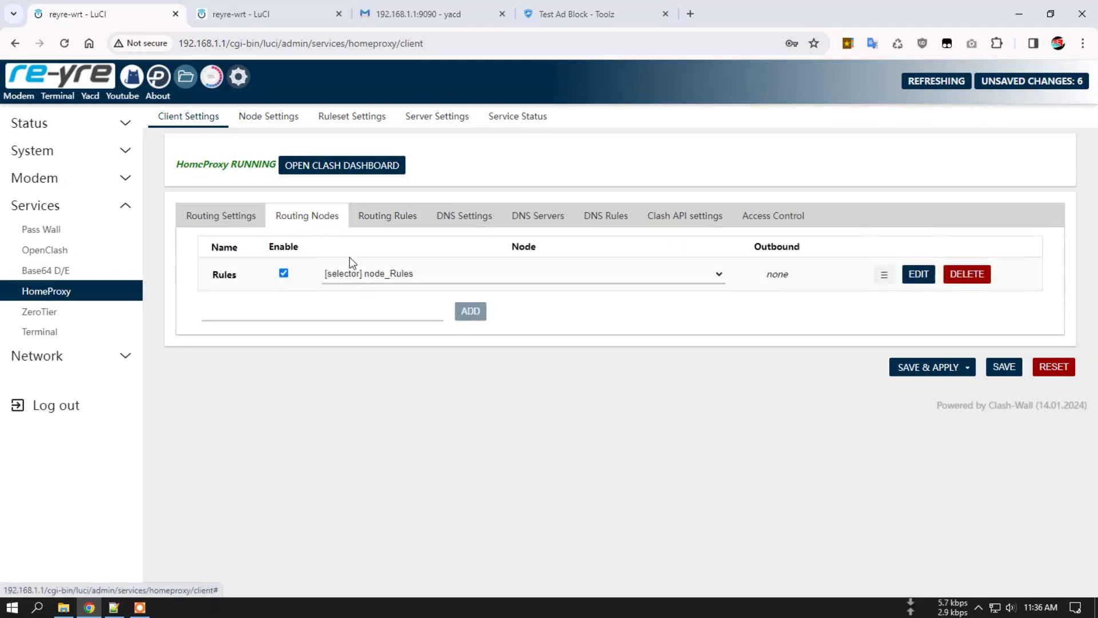
left_click(292, 314)
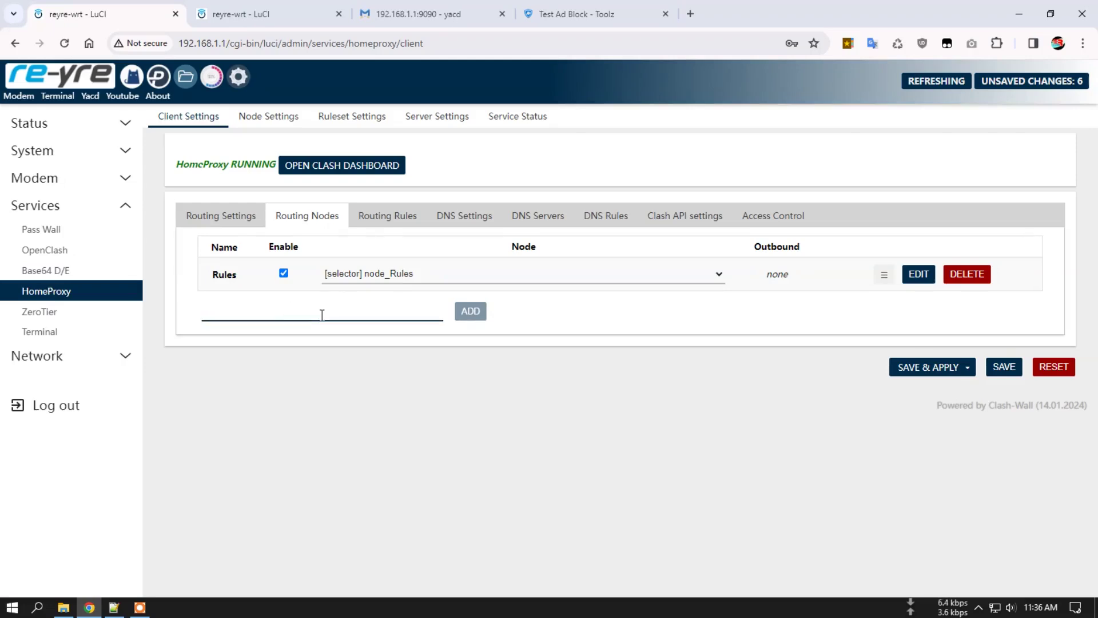
type("Facebook")
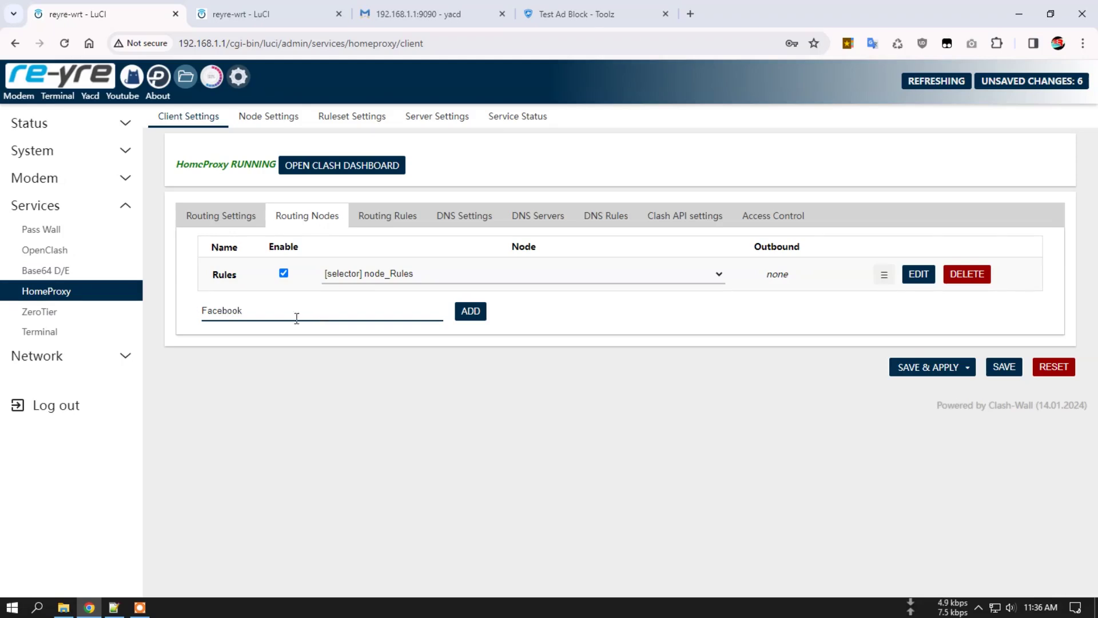
left_click(483, 318)
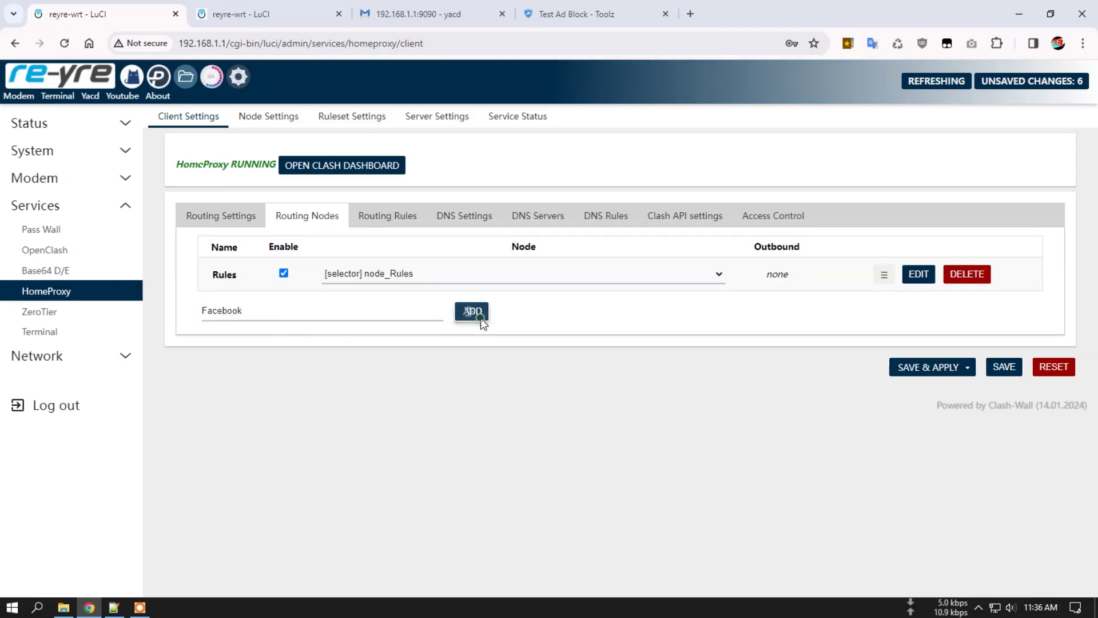
Set the Facebook routing node's outbound node to the trojan node_Trojan1 and save the node and page settings
left_click(350, 275)
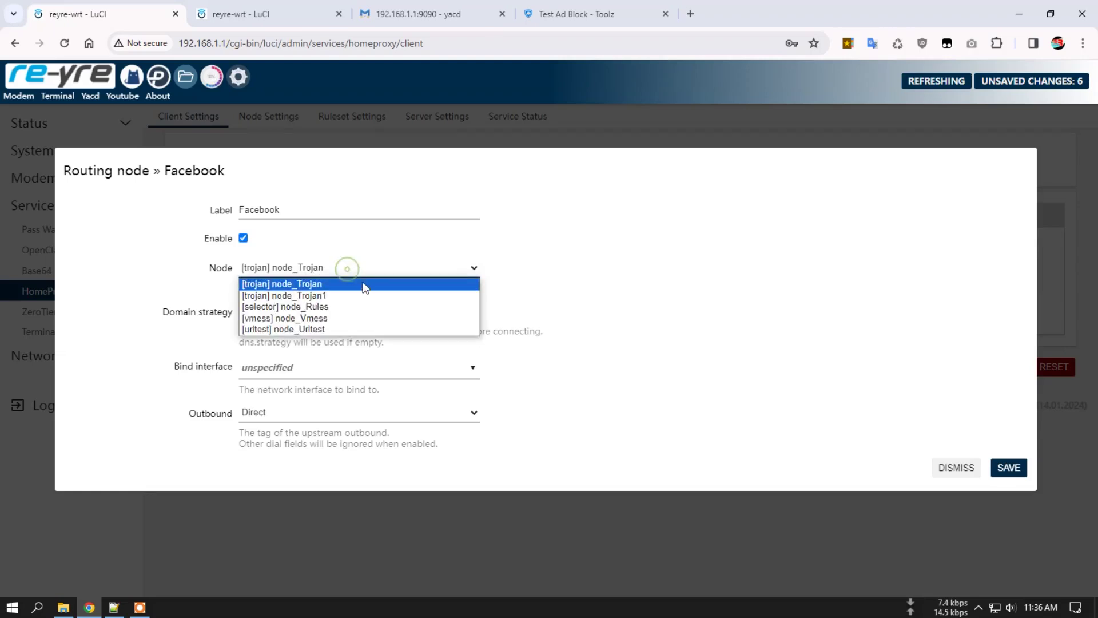
left_click(323, 295)
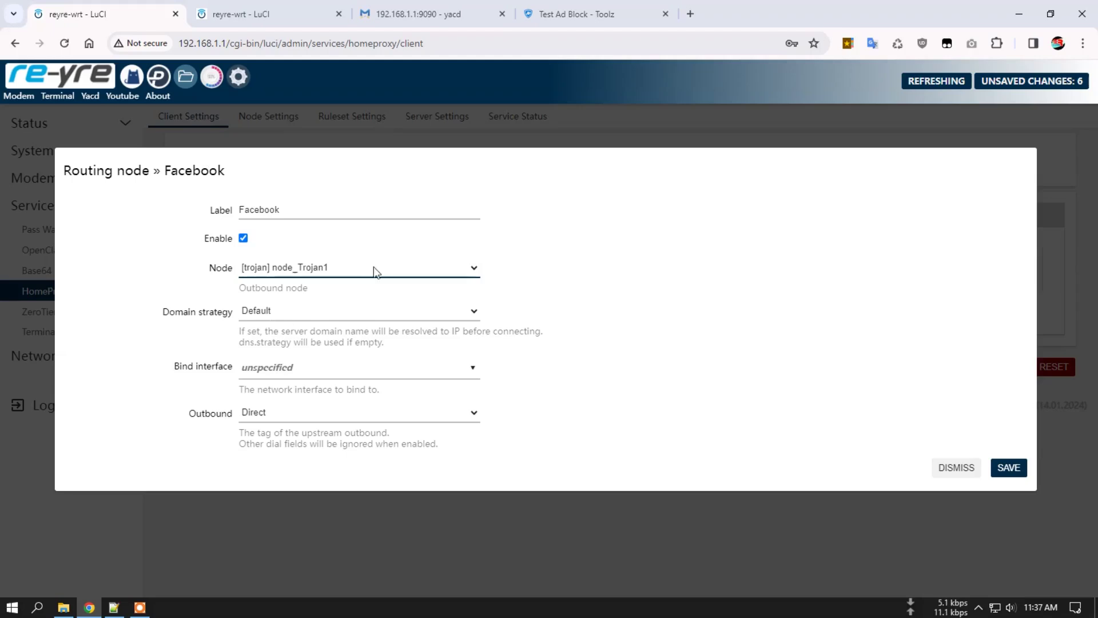
left_click(1008, 467)
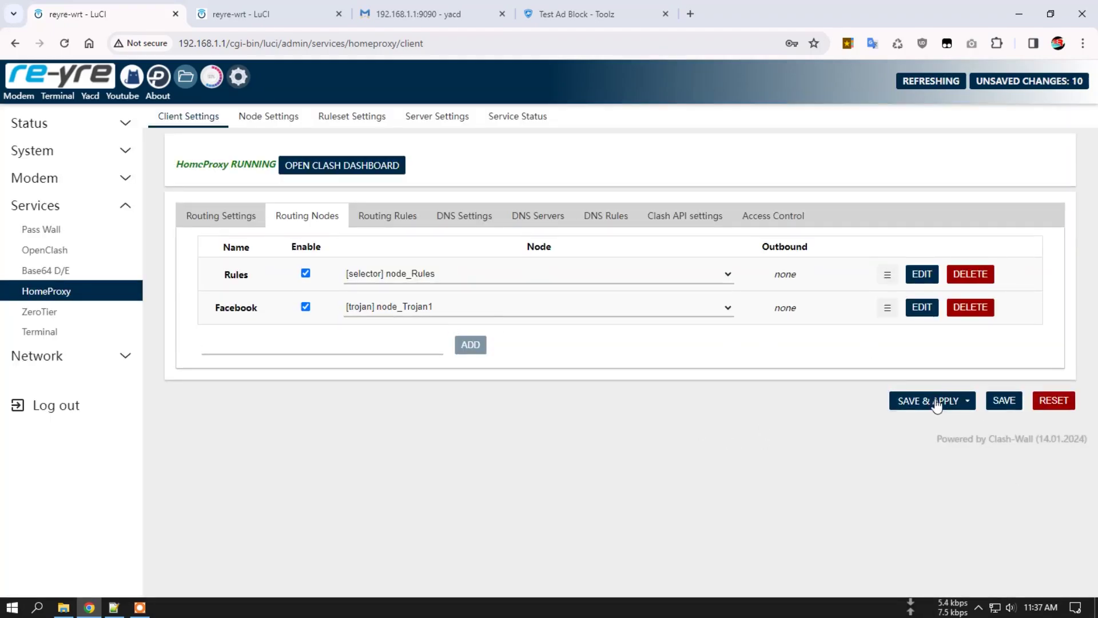
left_click(1002, 407)
left_click(429, 14)
left_click(86, 15)
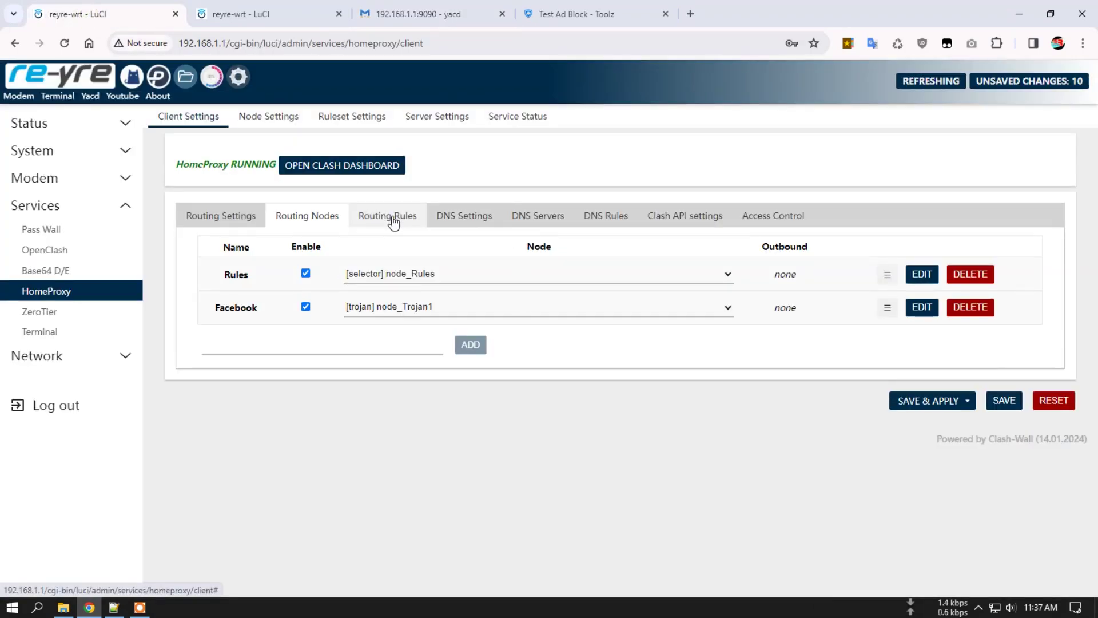
Try to add a routing rule named Facebook, and check the existing ruleset and node names
left_click(393, 223)
left_click(308, 312)
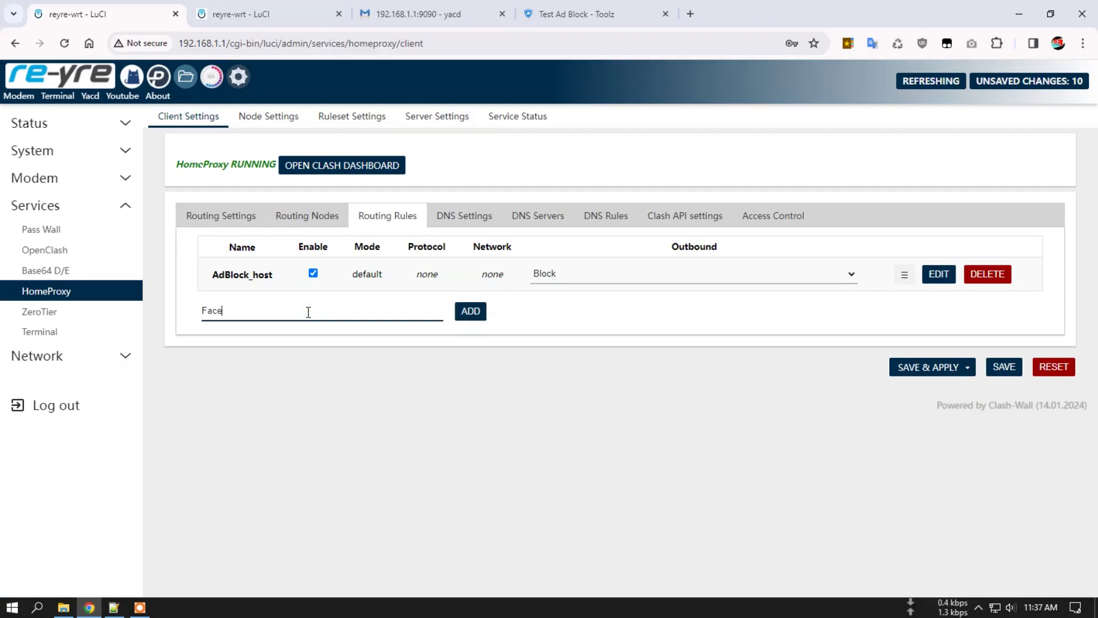
type("Facebook")
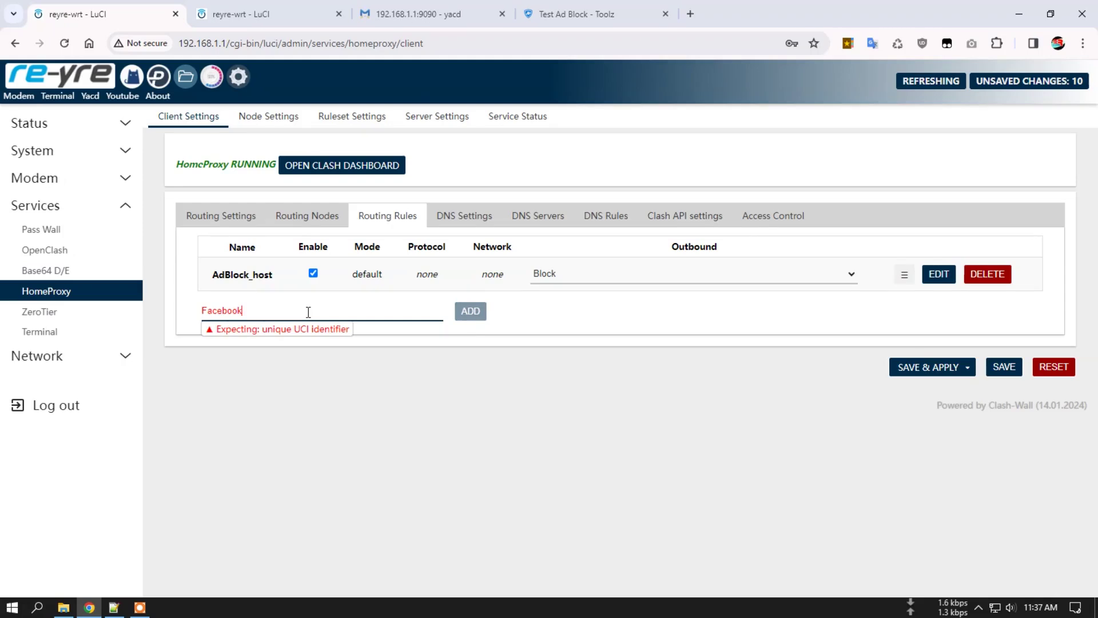
left_click(354, 127)
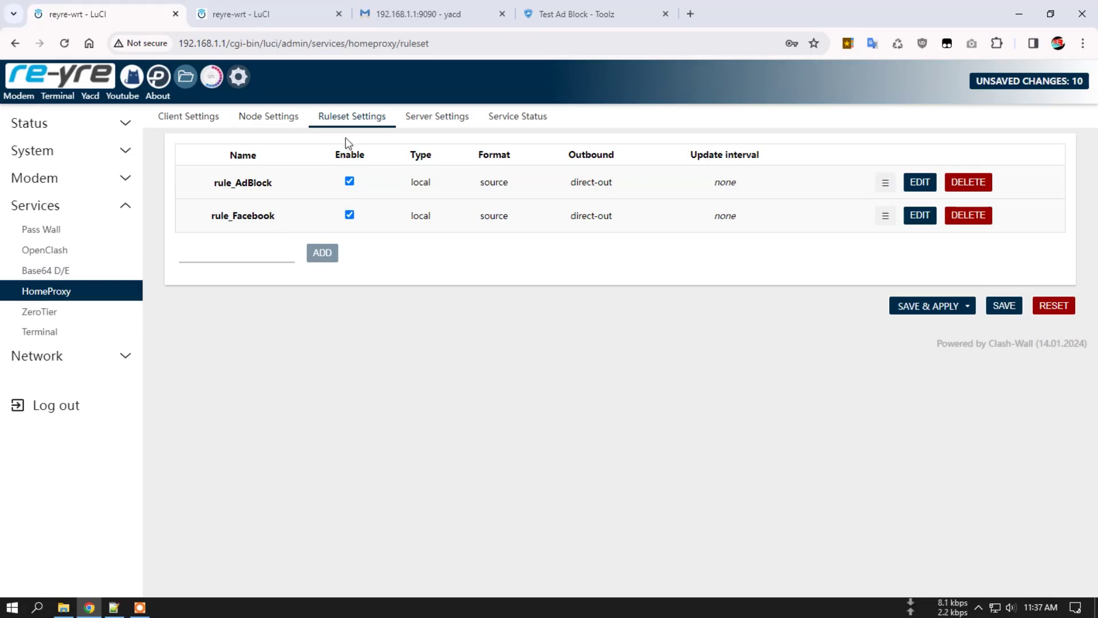
left_click(281, 121)
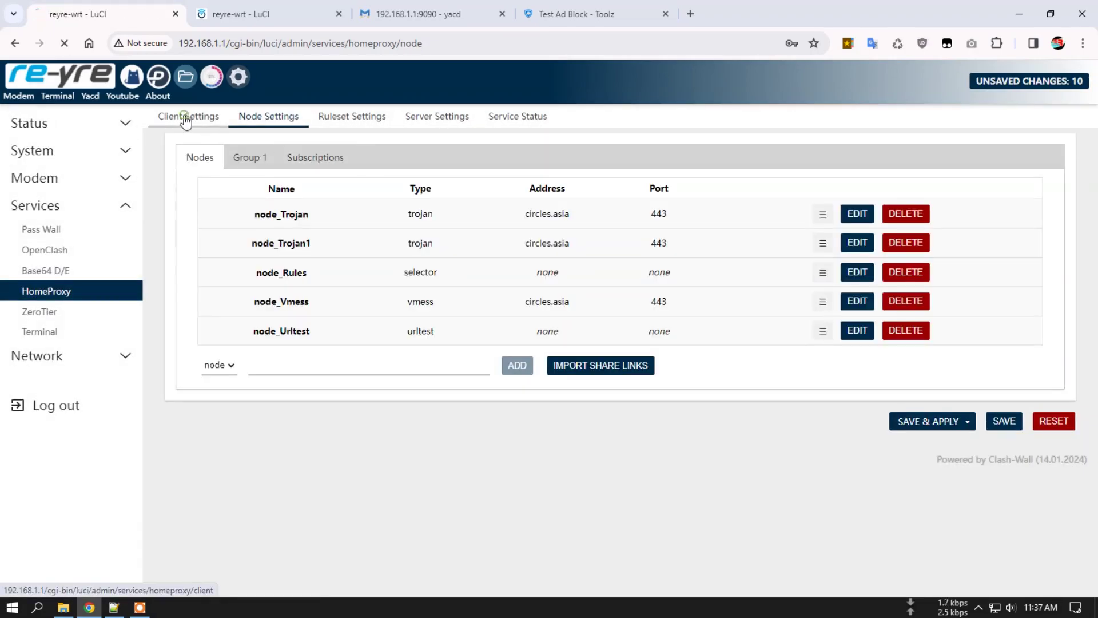
Add a routing rule named Facebook_host in HomeProxy's client settings
left_click(192, 117)
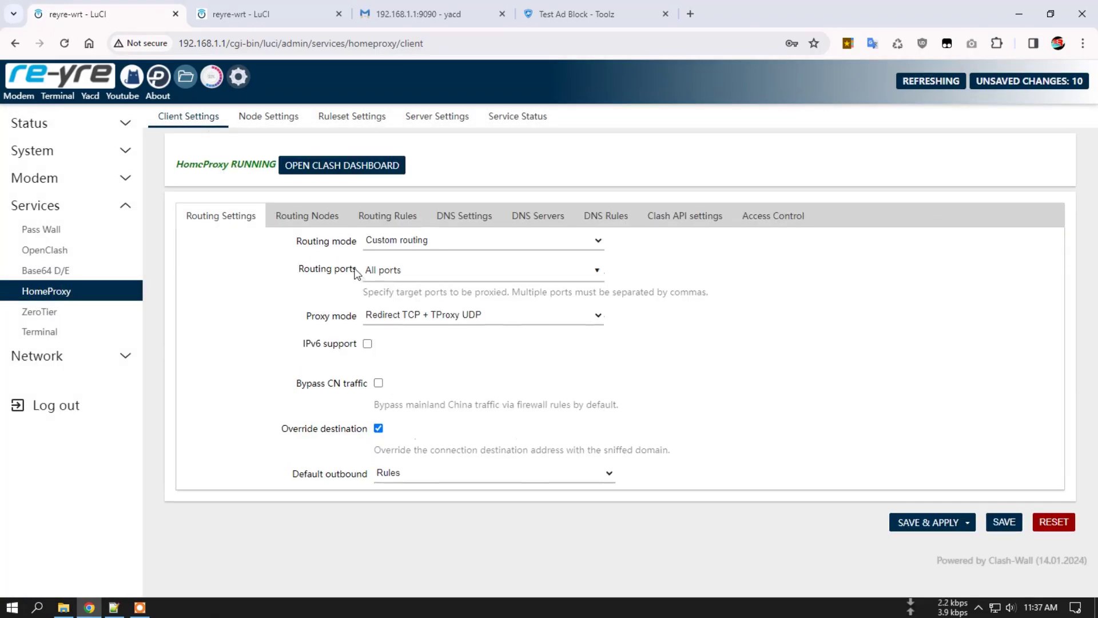
left_click(401, 221)
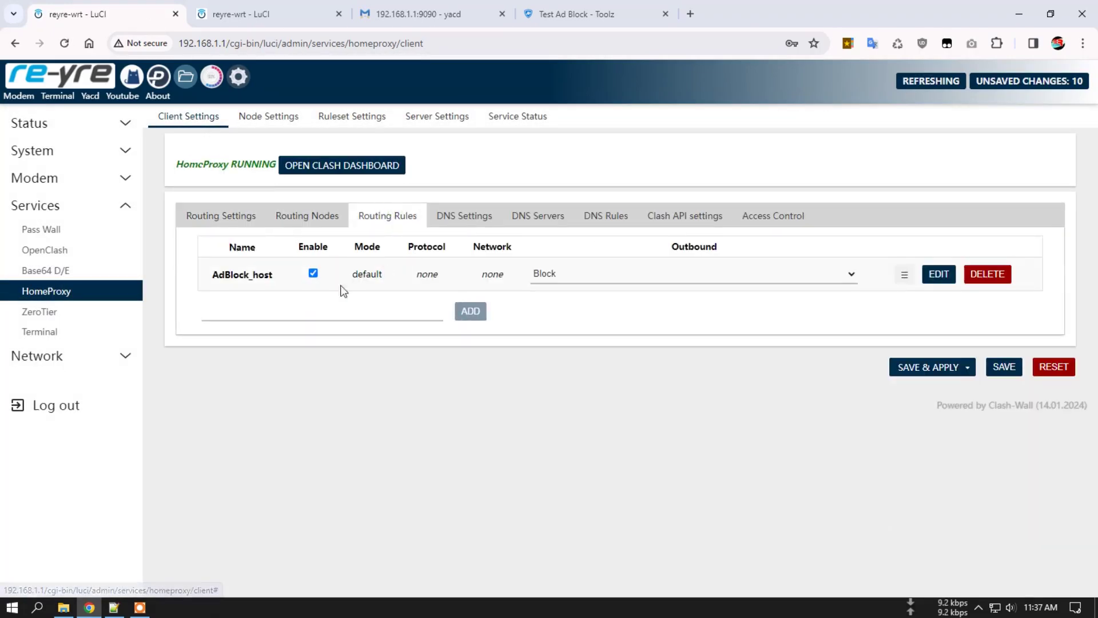
left_click(302, 309)
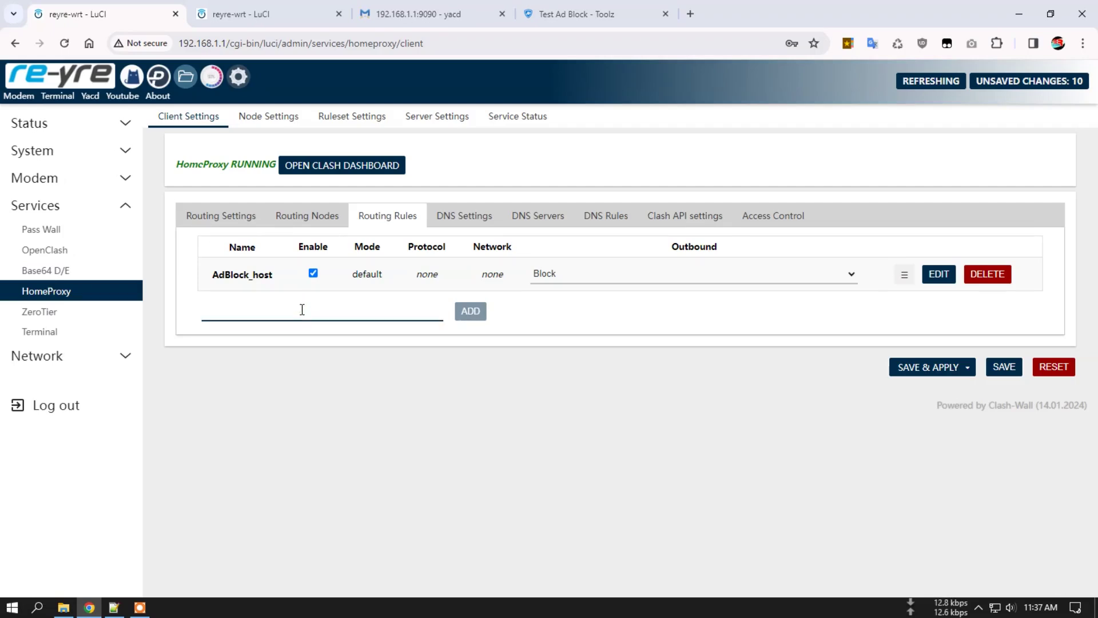
type("A")
key("BackSpace")
type("Faceb")
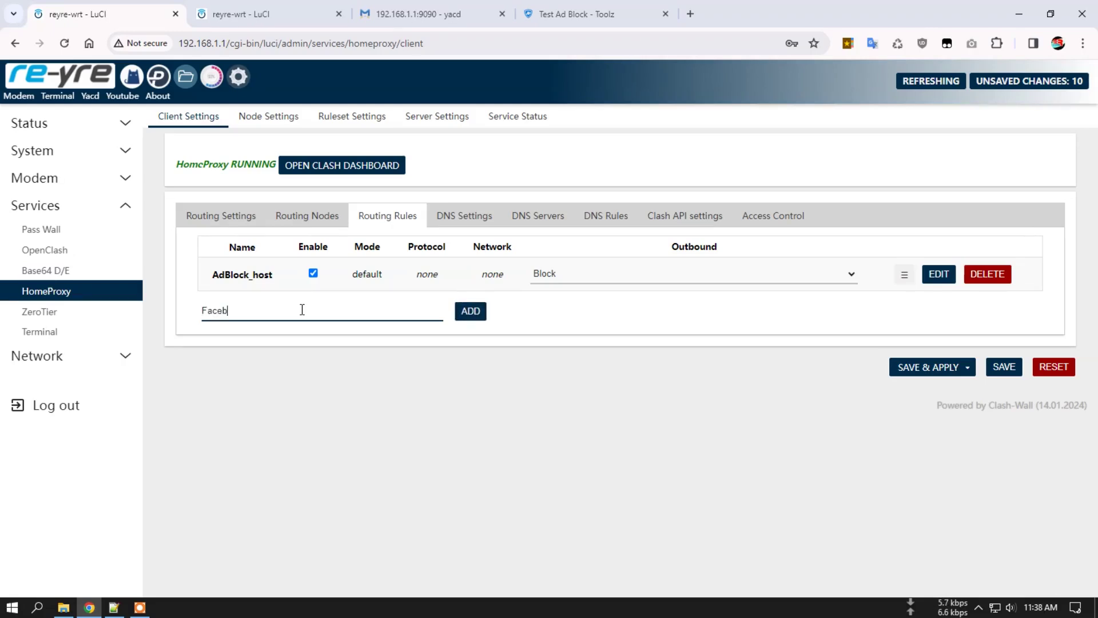
type("ook_host")
left_click(473, 311)
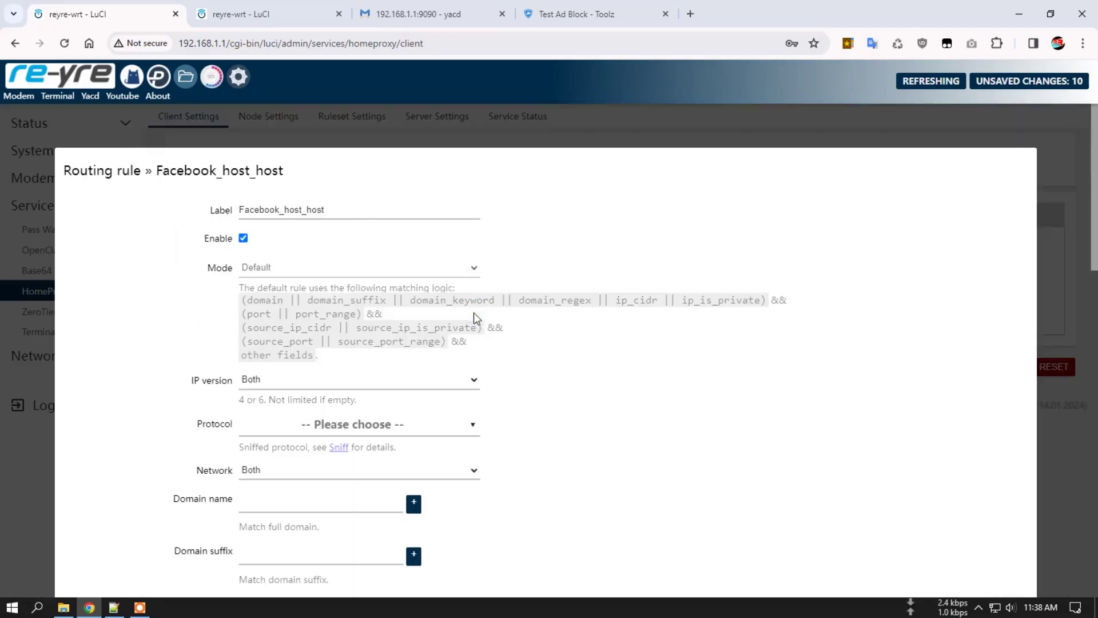
Set the new Facebook routing rule to match ruleset rule_Facebook with outbound Facebook, and save and apply the changes
scroll(164, 296, "down", 12)
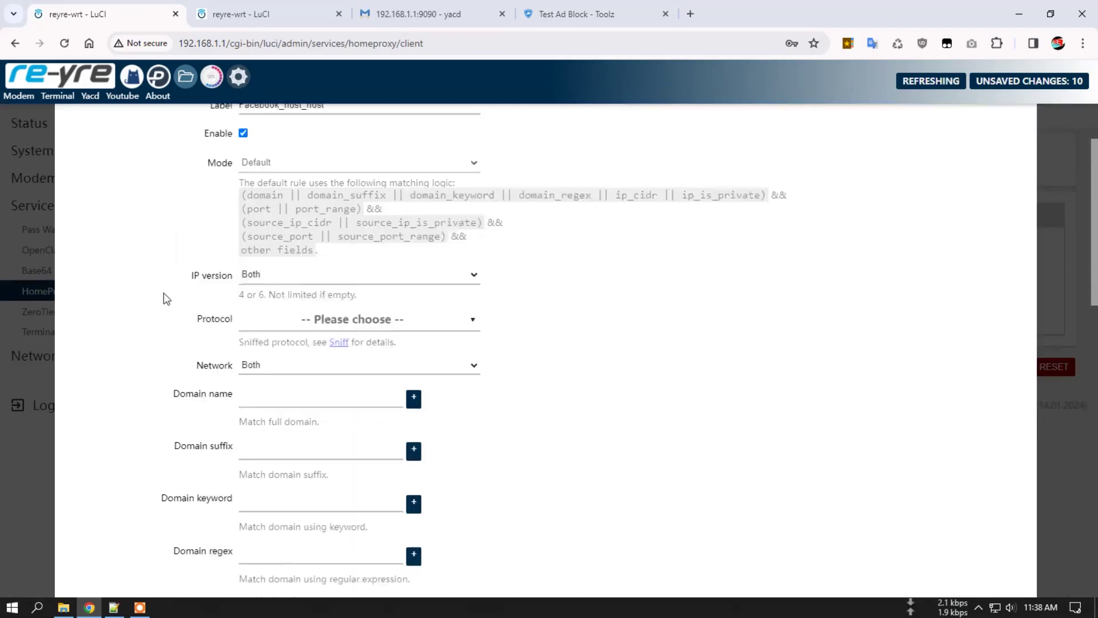
scroll(164, 299, "down", 5)
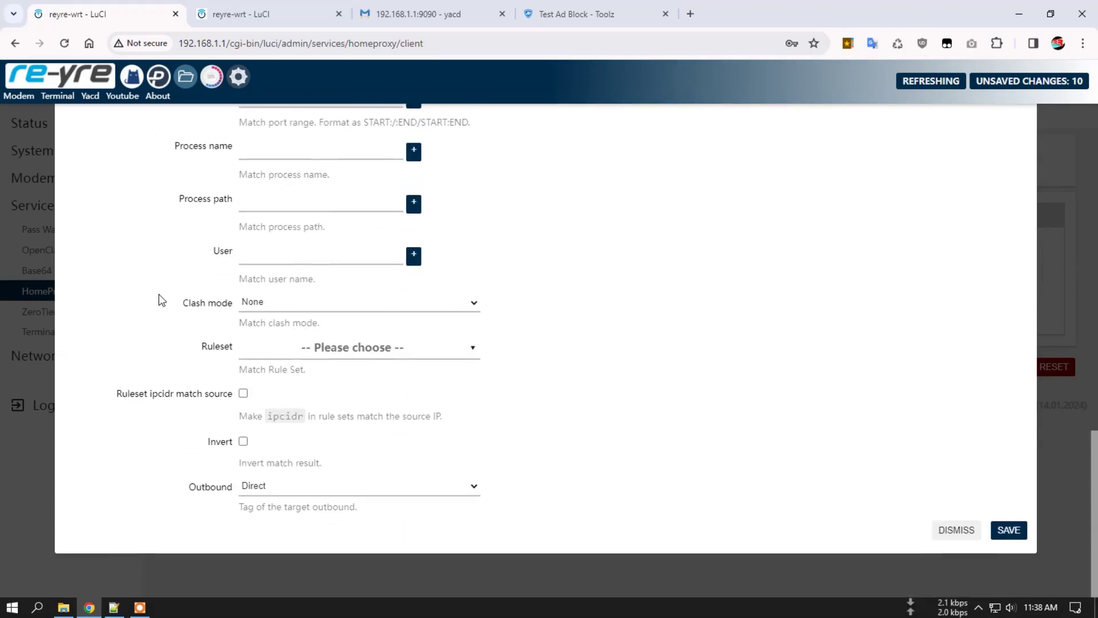
left_click(275, 352)
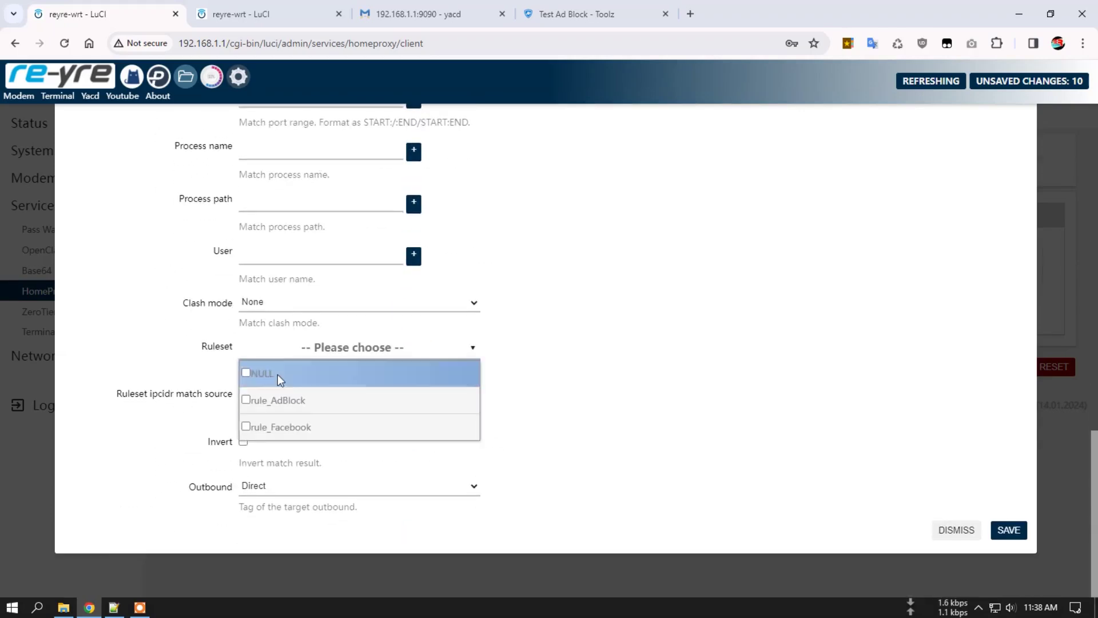
left_click(247, 427)
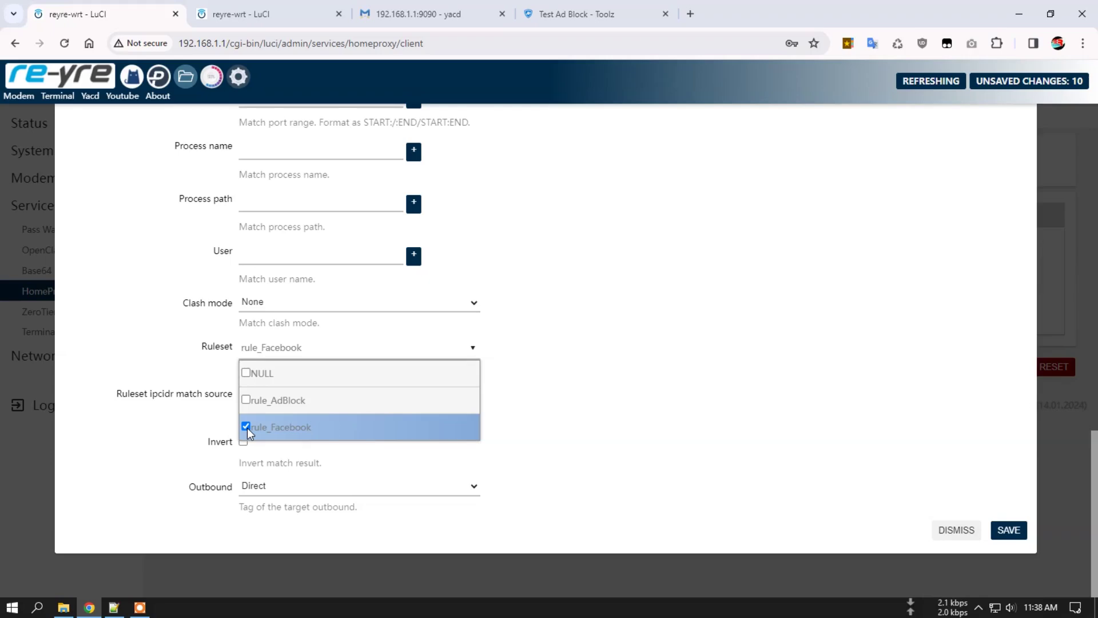
left_click(284, 490)
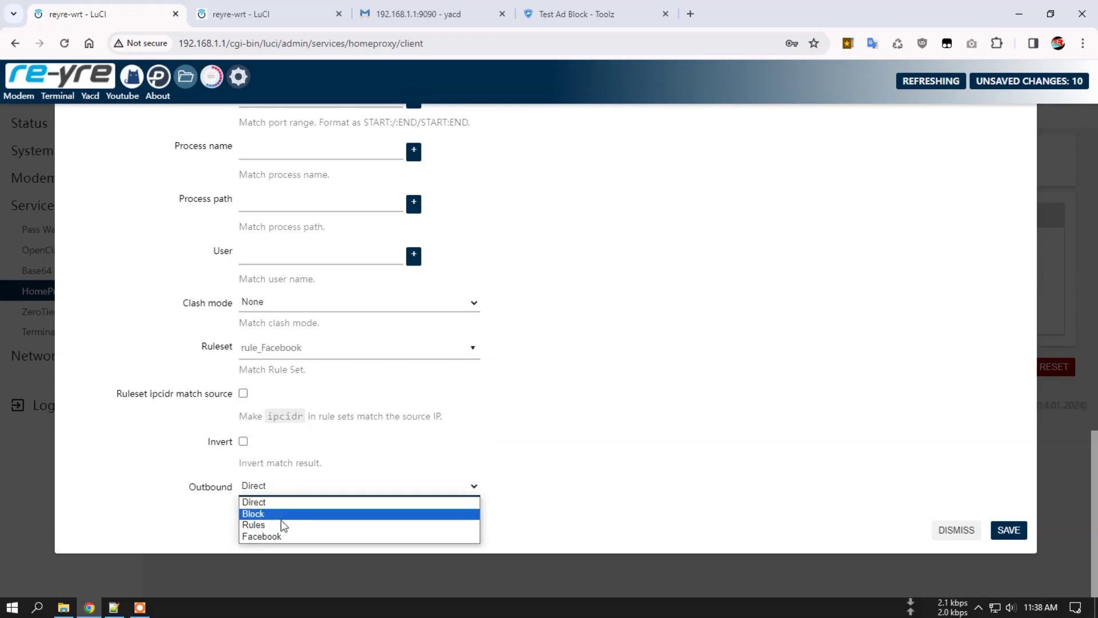
left_click(277, 536)
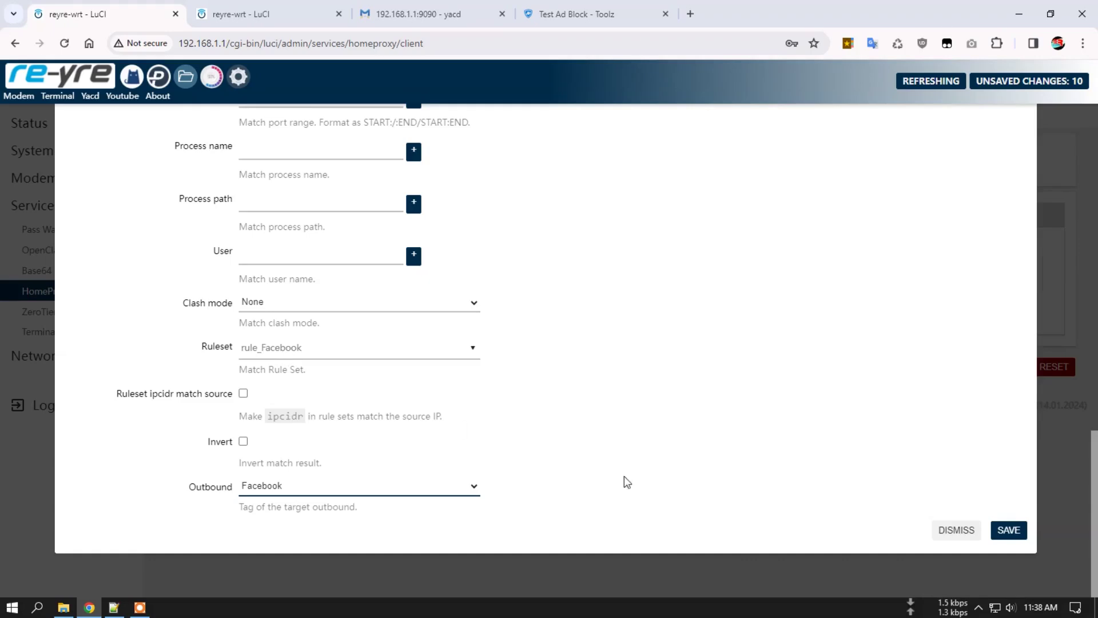
left_click(1010, 530)
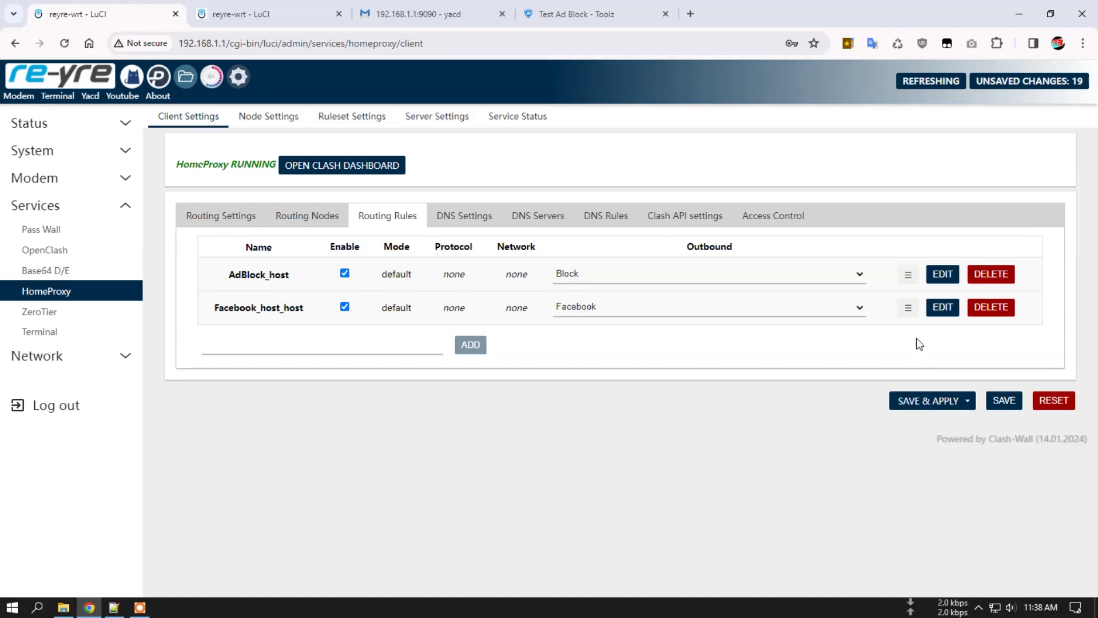
left_click(927, 403)
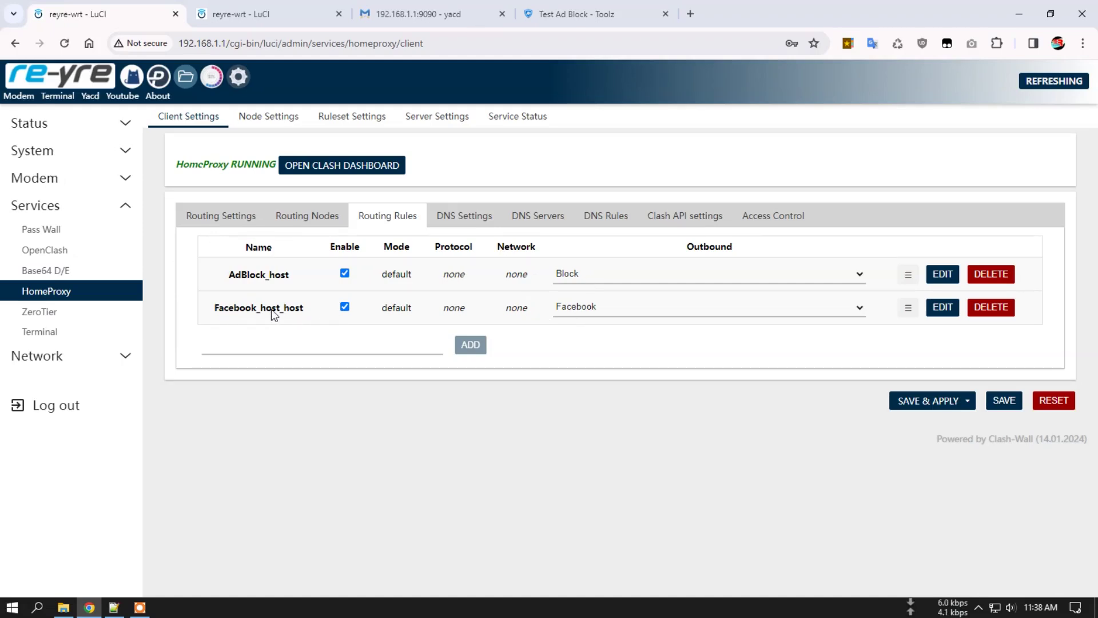
Rename the Facebook routing node as FB vpn and save both the node and the page settings
left_click(307, 216)
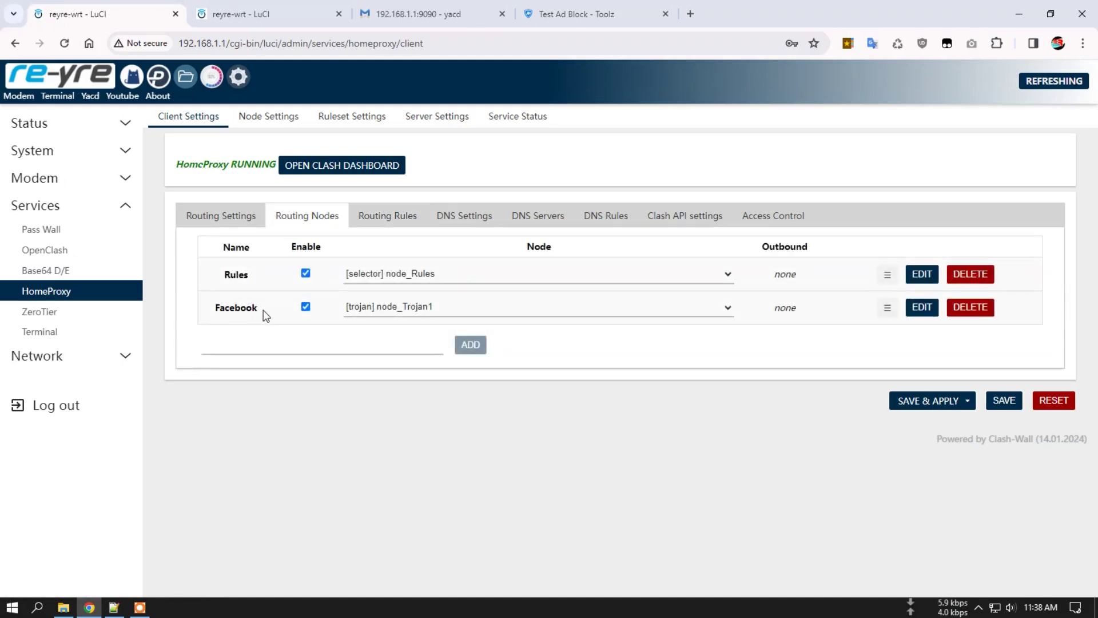
left_click(921, 307)
left_click(288, 208)
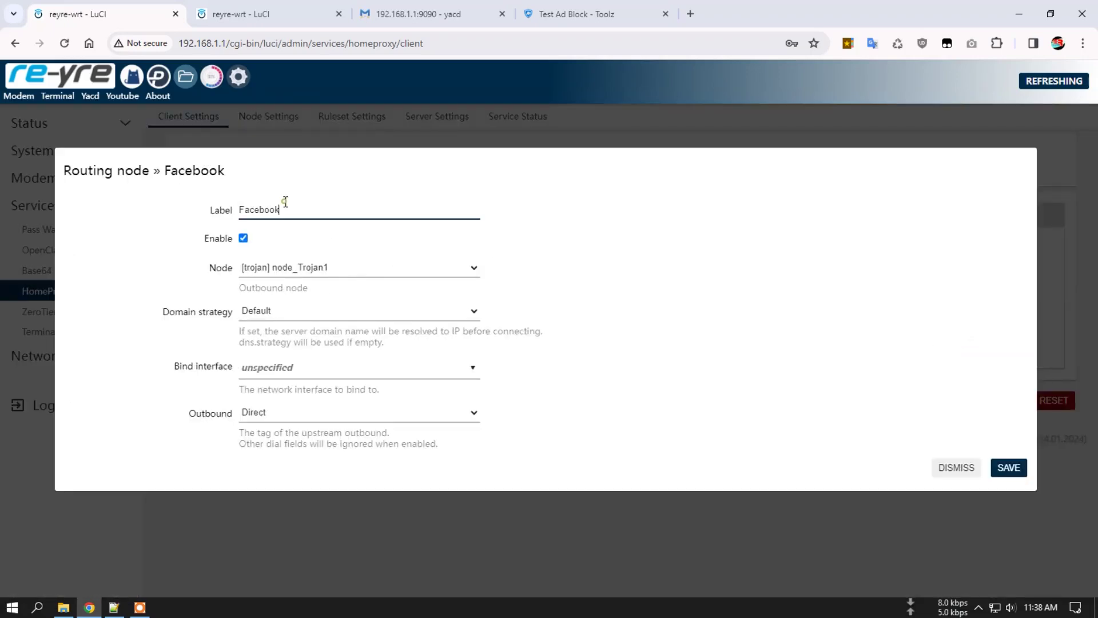
key("BackSpace")
key("BackSpace")
key("BackSpace")
key("BackSpace")
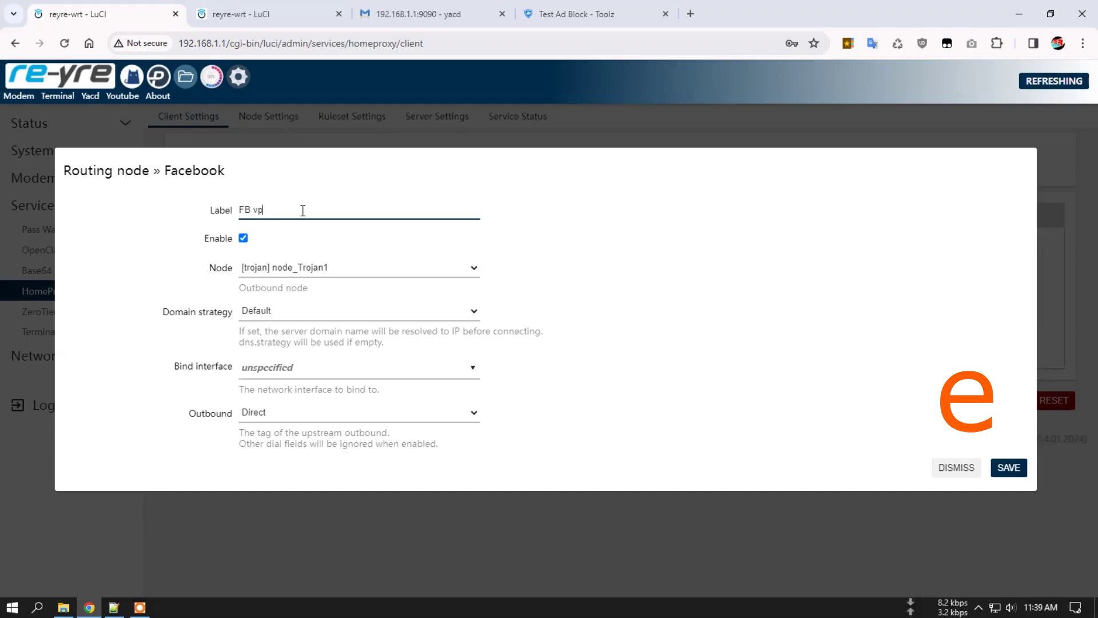
type("n")
left_click(1015, 472)
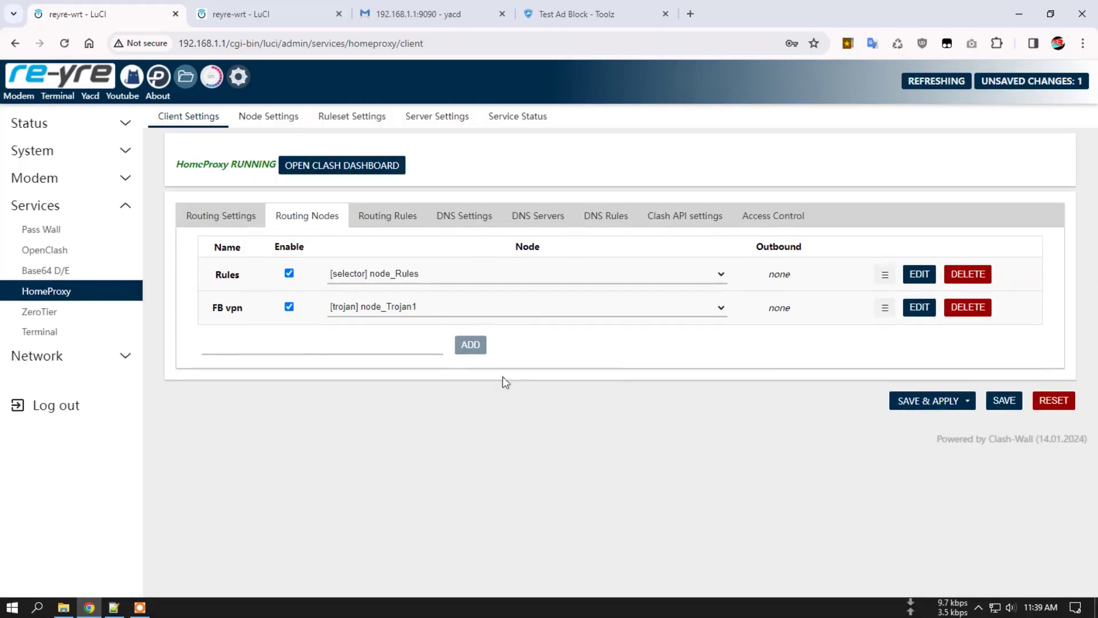
left_click(1004, 400)
Correct the Facebook routing rule's label to Facebook_host, then save the rule and apply the changes
left_click(394, 210)
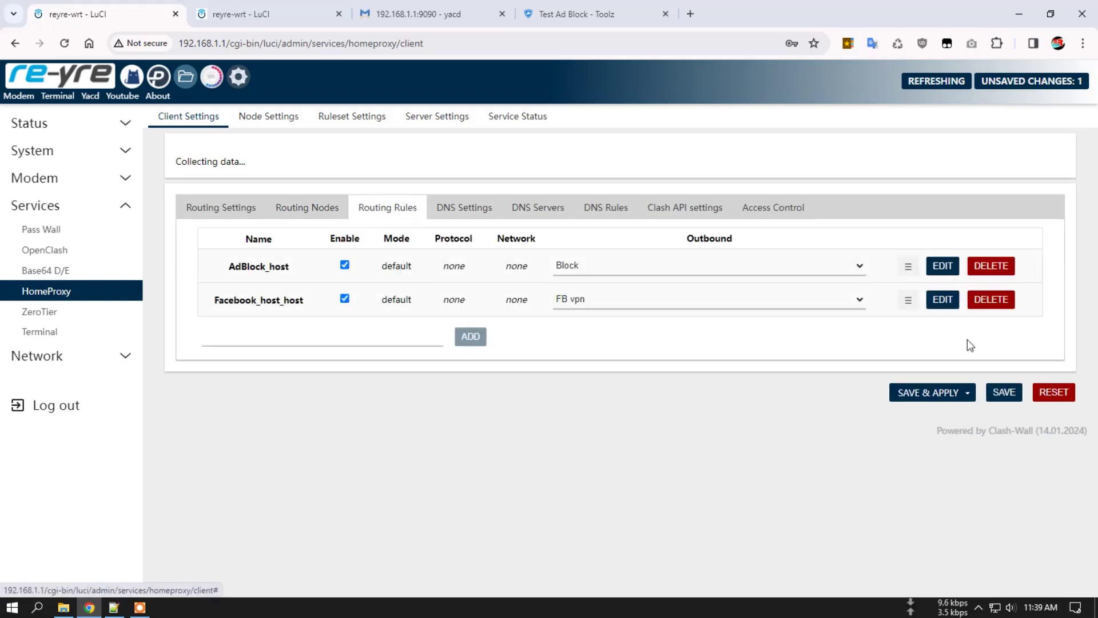
left_click(942, 299)
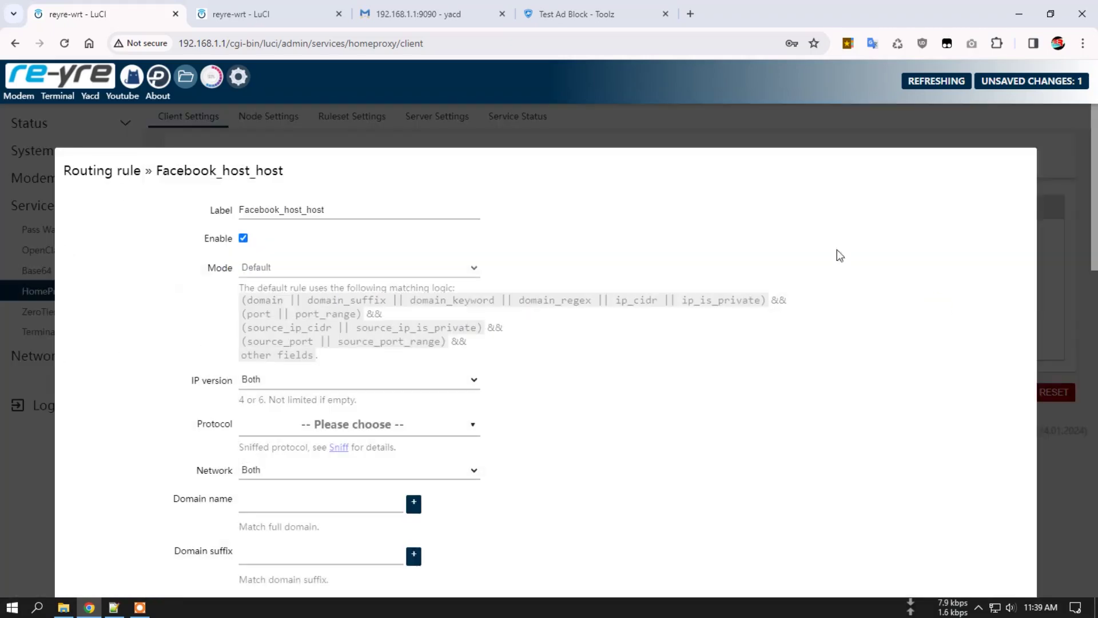
left_click(281, 212)
left_click_drag(303, 210, 367, 209)
key("BackSpace")
scroll(801, 441, "down", 15)
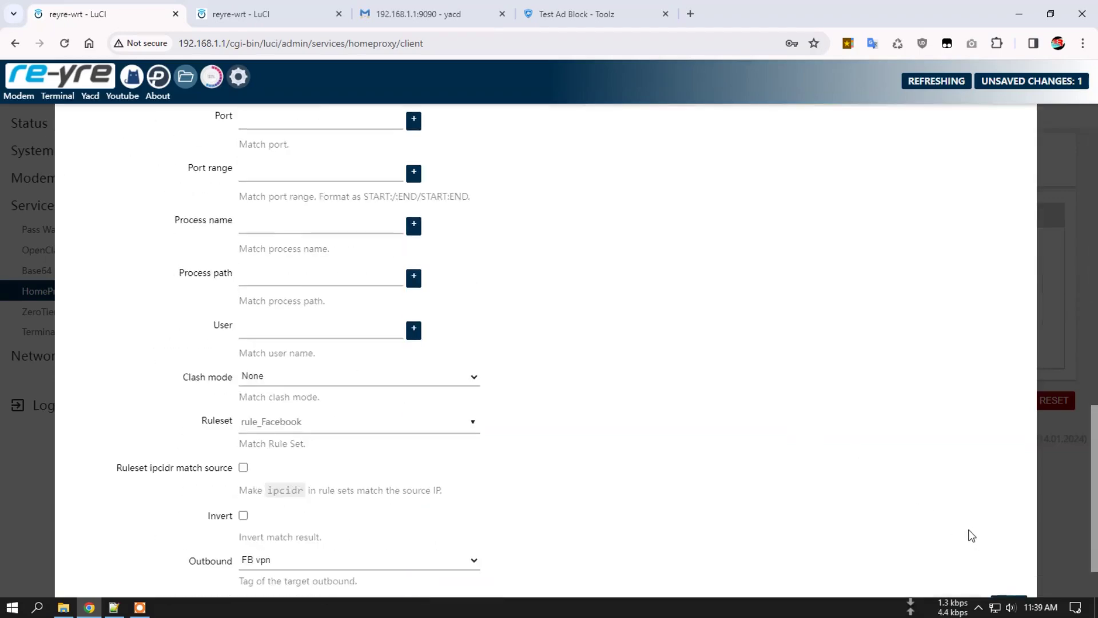
left_click(1011, 536)
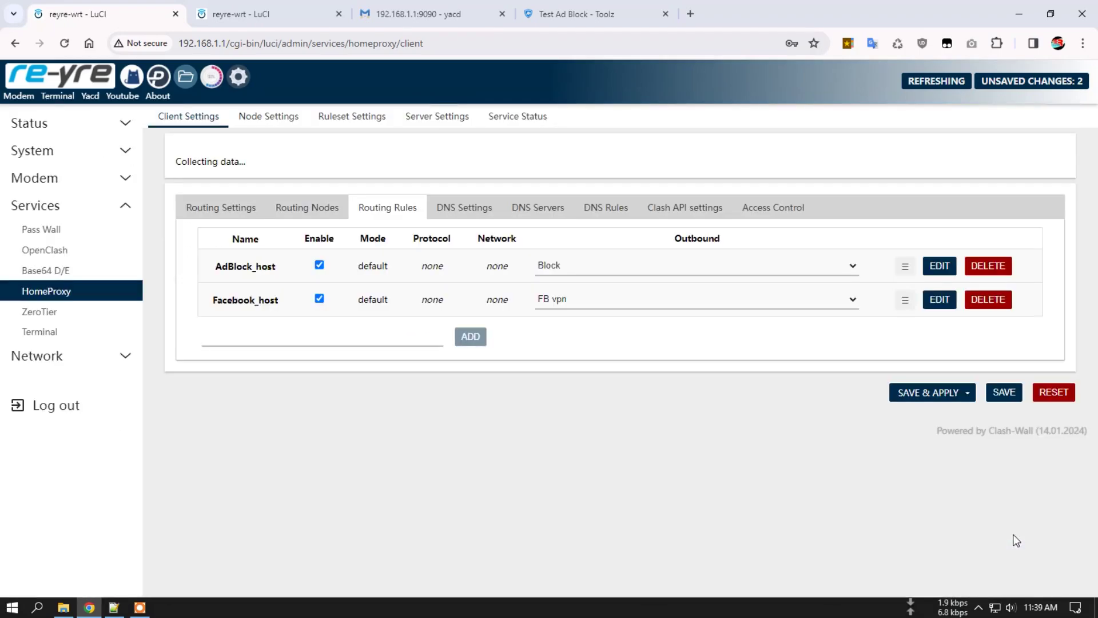
left_click(915, 392)
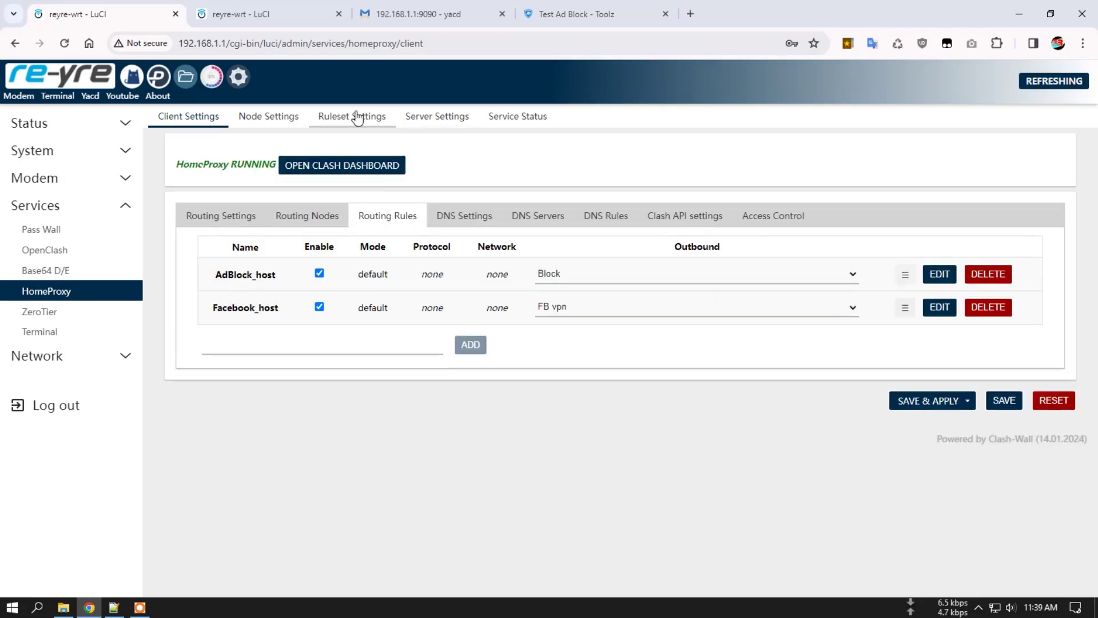
Review the ruleset list, the Facebook_host rule's outbound, the routing nodes and the general routing settings
left_click(357, 117)
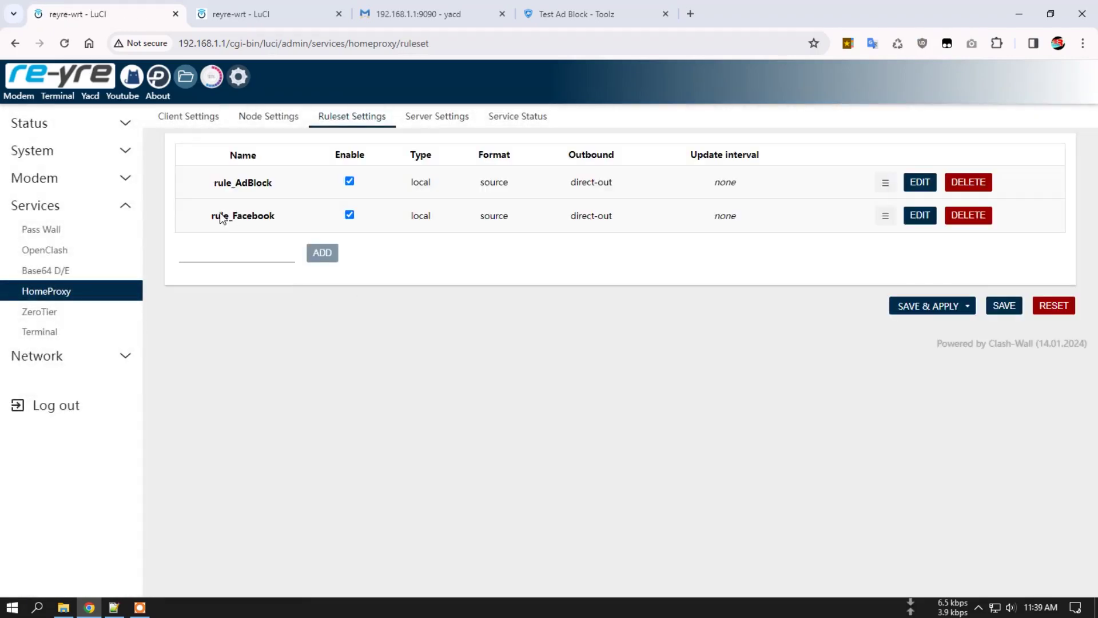
left_click(196, 119)
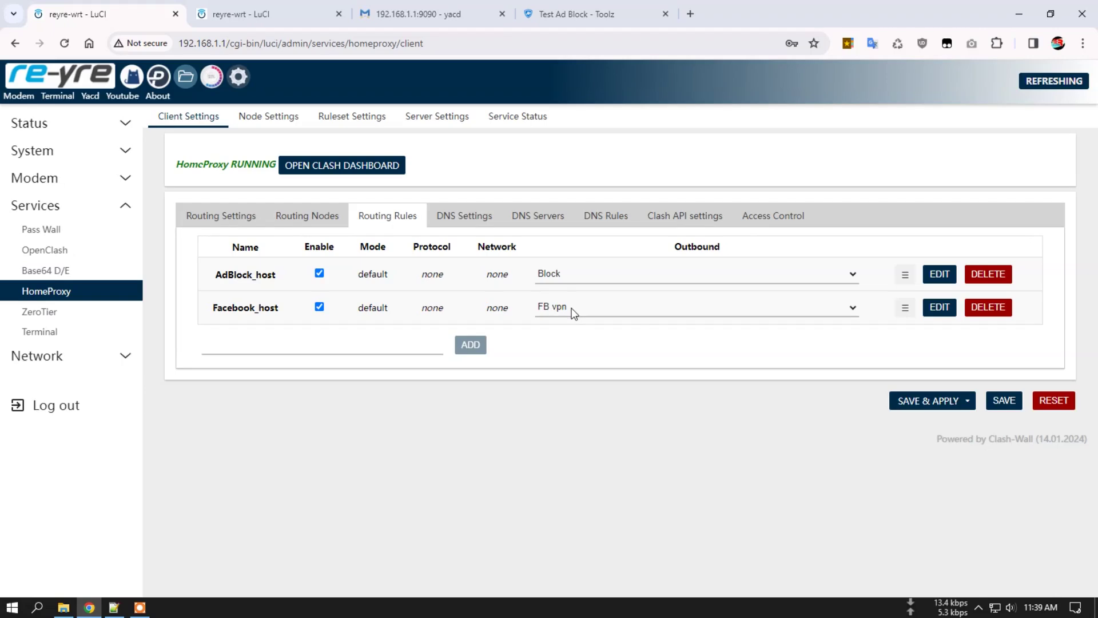
left_click(306, 215)
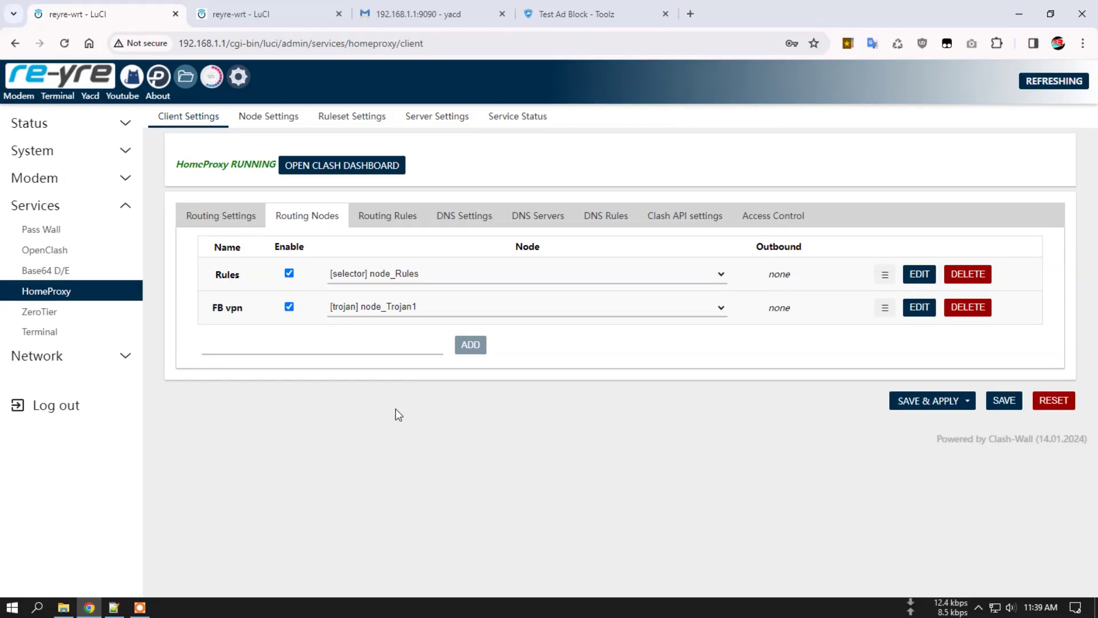
left_click(224, 219)
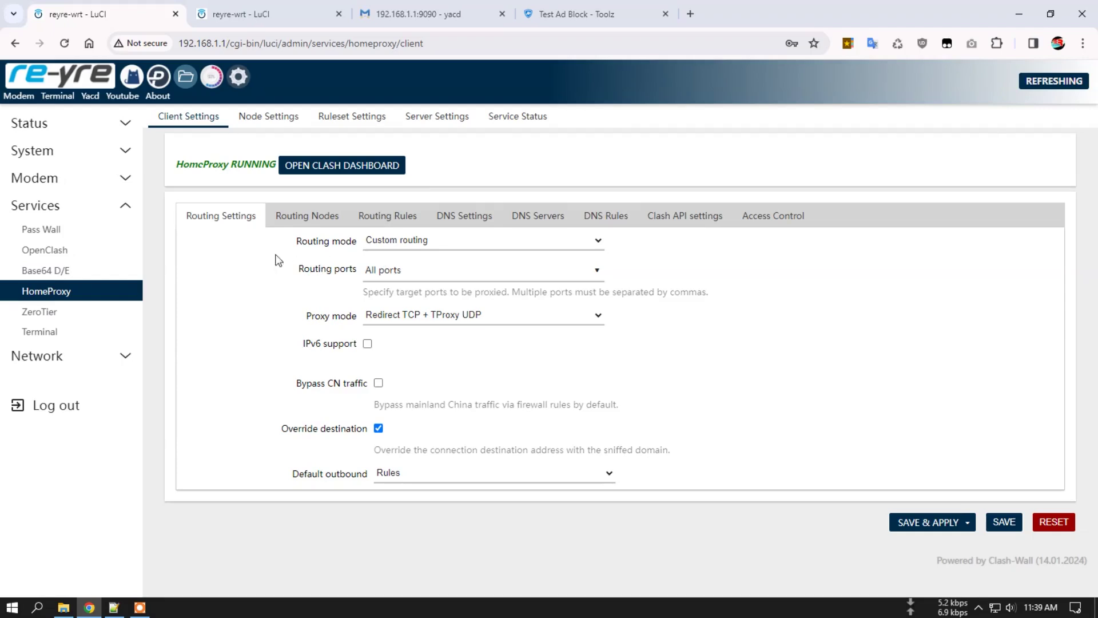
Close the other browser tabs and check the Clash dashboard's overview, closing it when finished
left_click(338, 14)
left_click(338, 14)
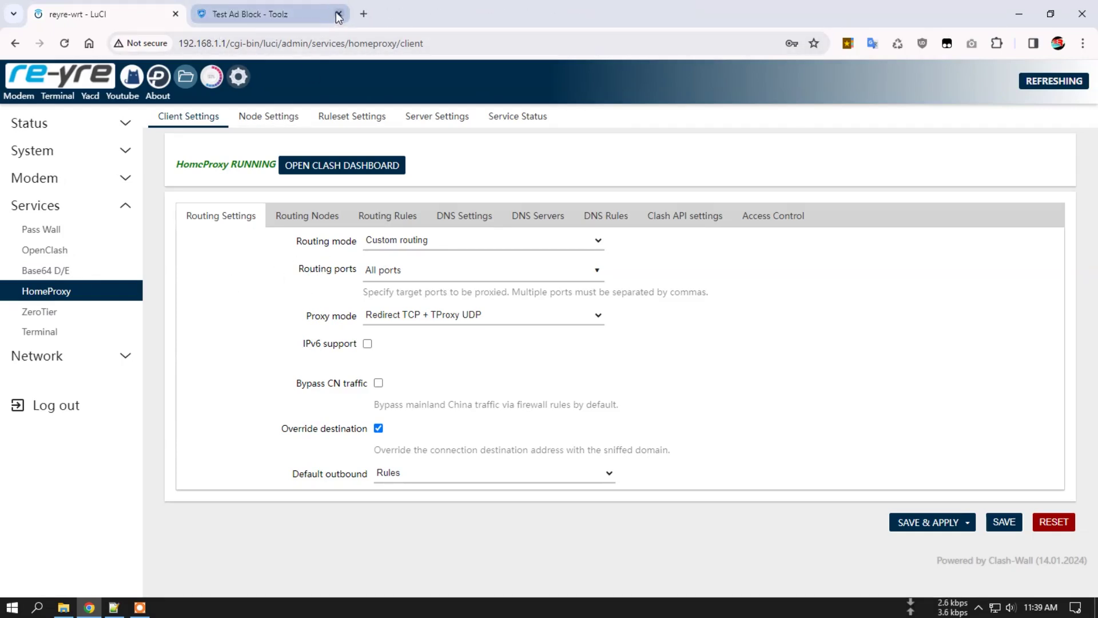
left_click(339, 14)
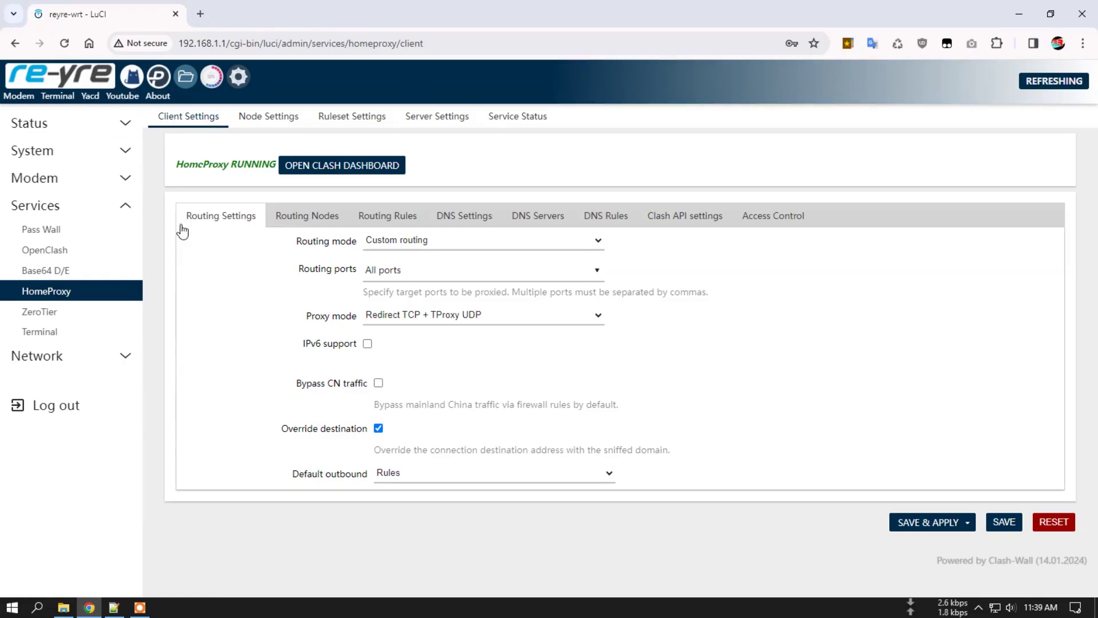
left_click(333, 167)
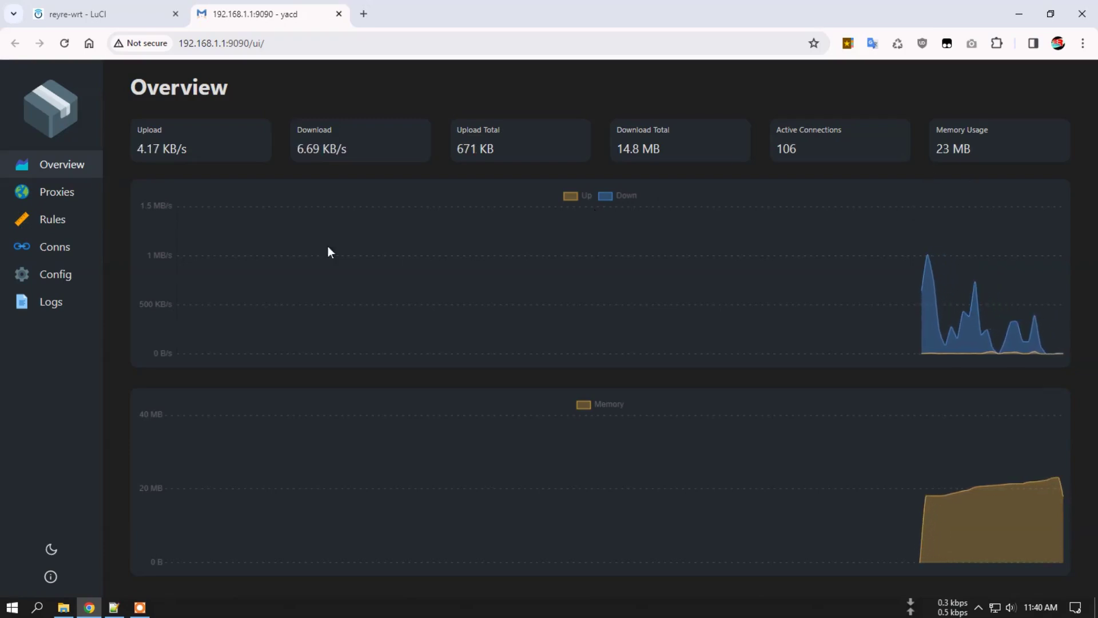
left_click(341, 14)
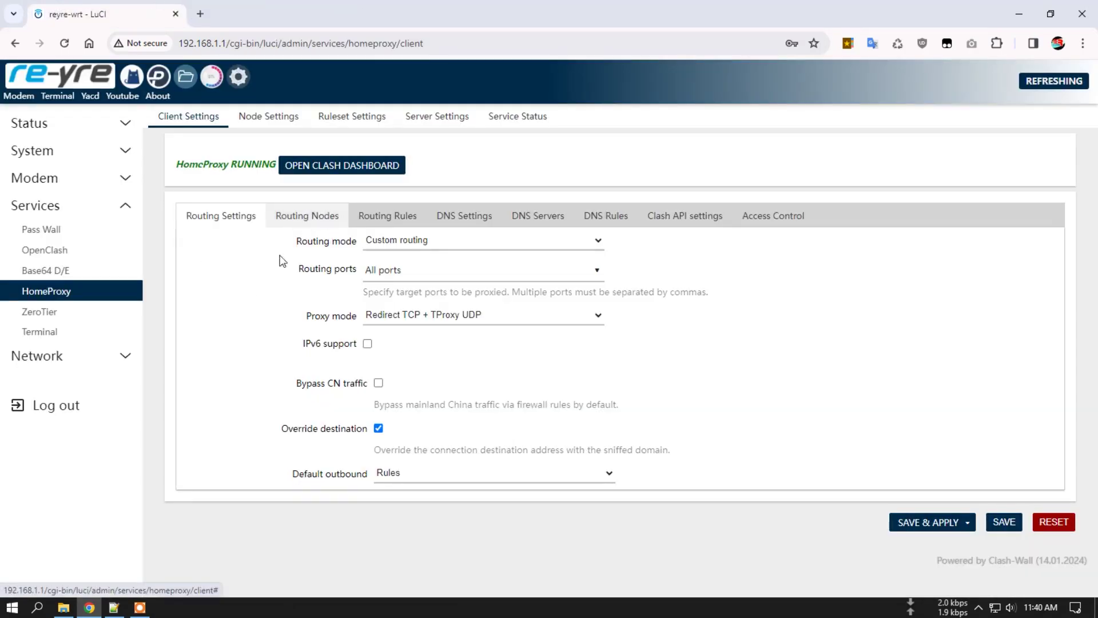
Examine the default outbound choices and compare them with the node list, routing nodes and routing rules
left_click(432, 475)
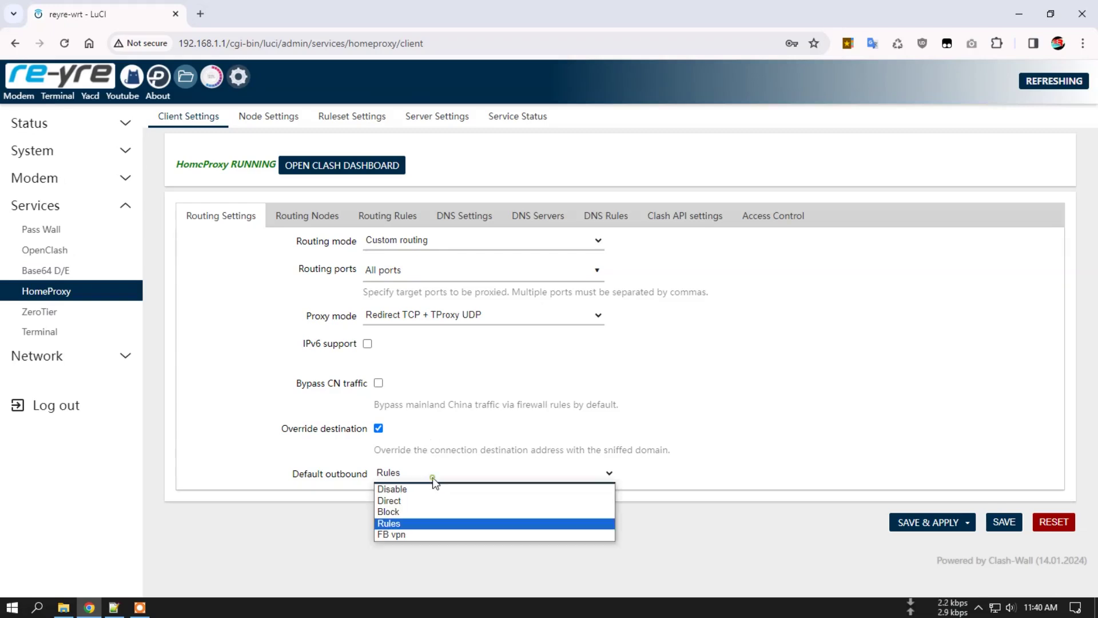
left_click(396, 524)
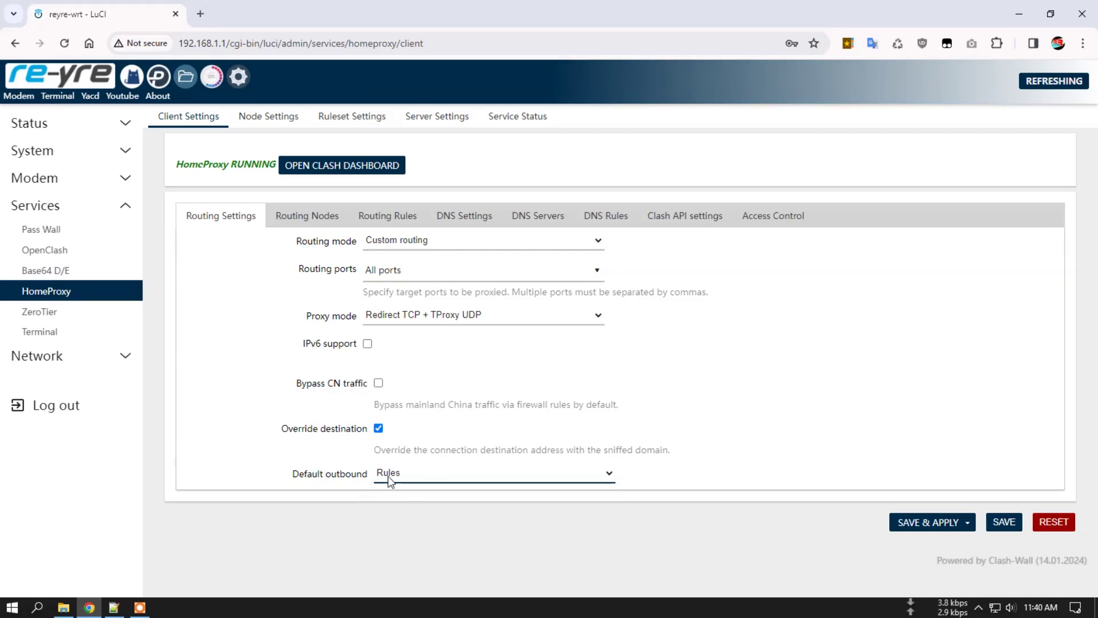
left_click(270, 119)
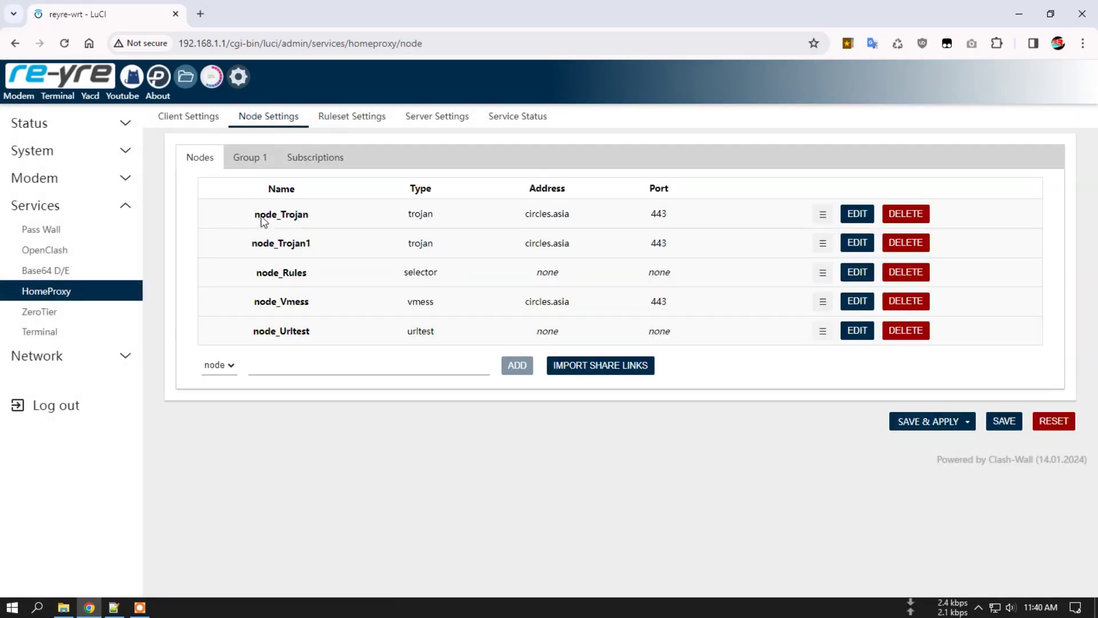
left_click(192, 119)
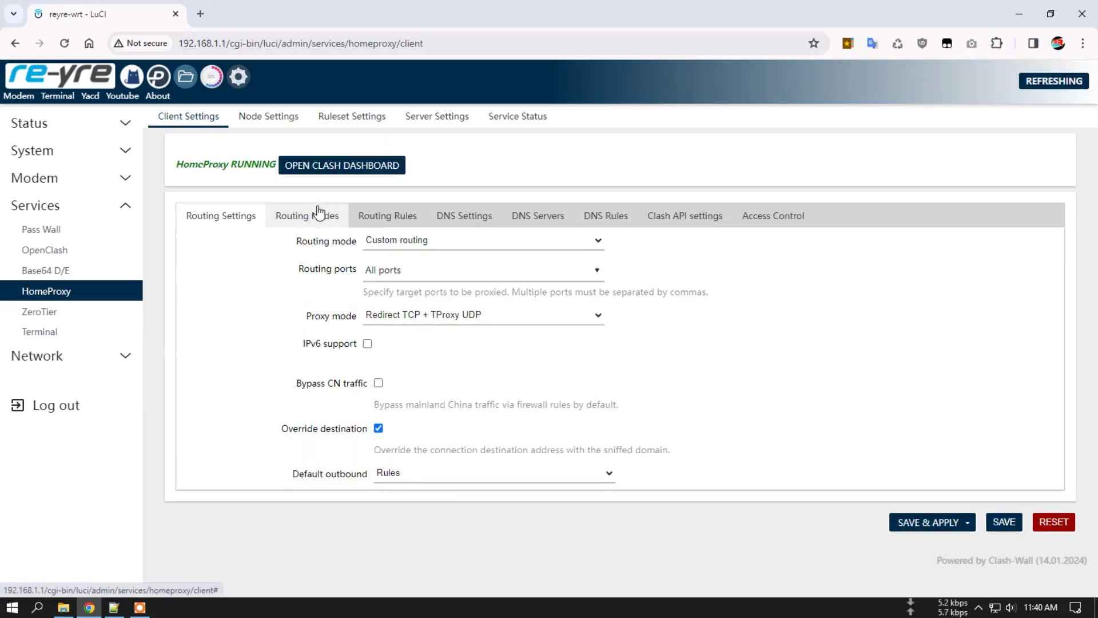
left_click(302, 218)
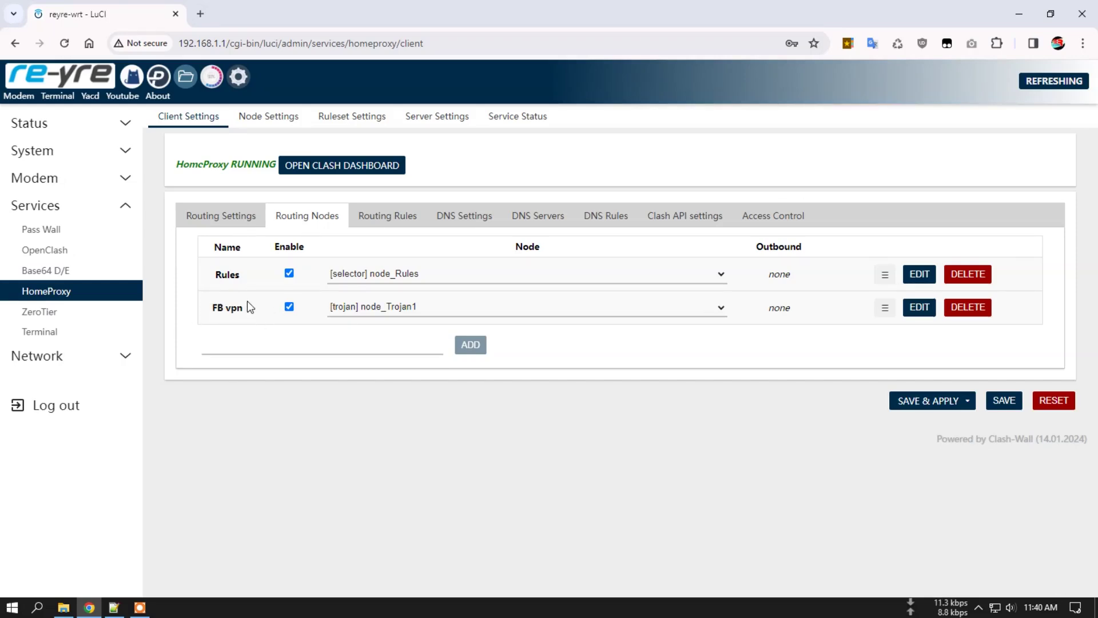
left_click(379, 223)
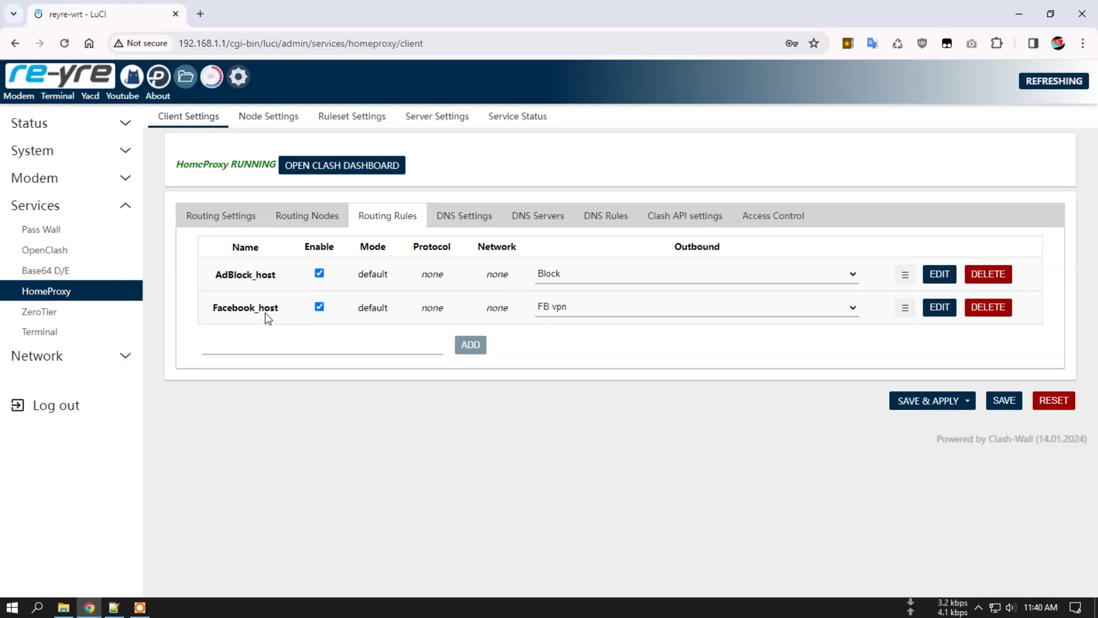
left_click(220, 217)
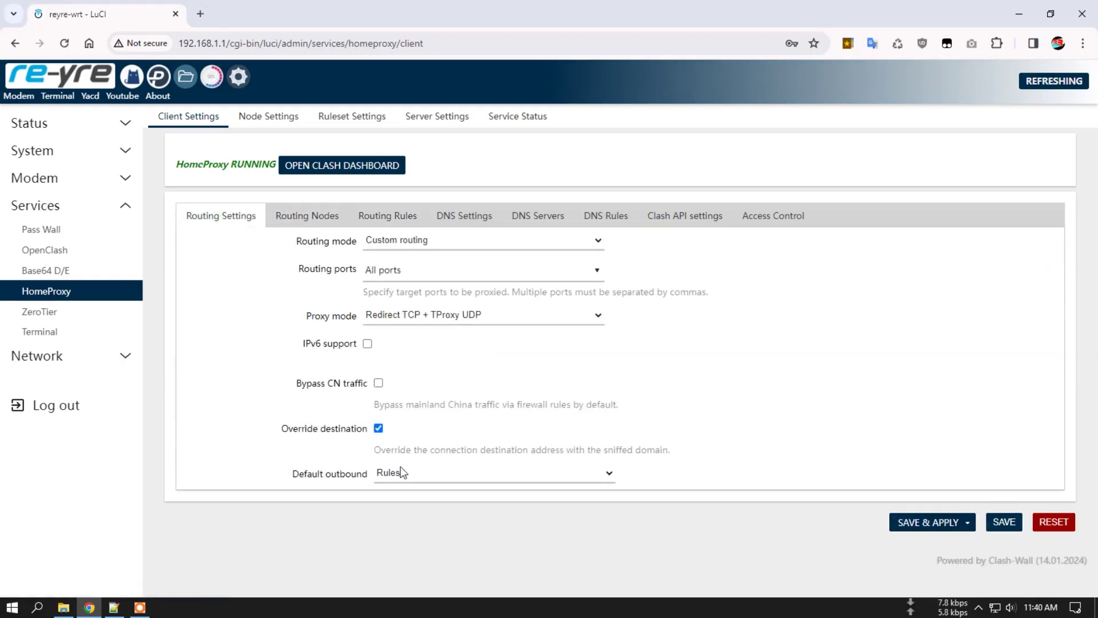
left_click(313, 220)
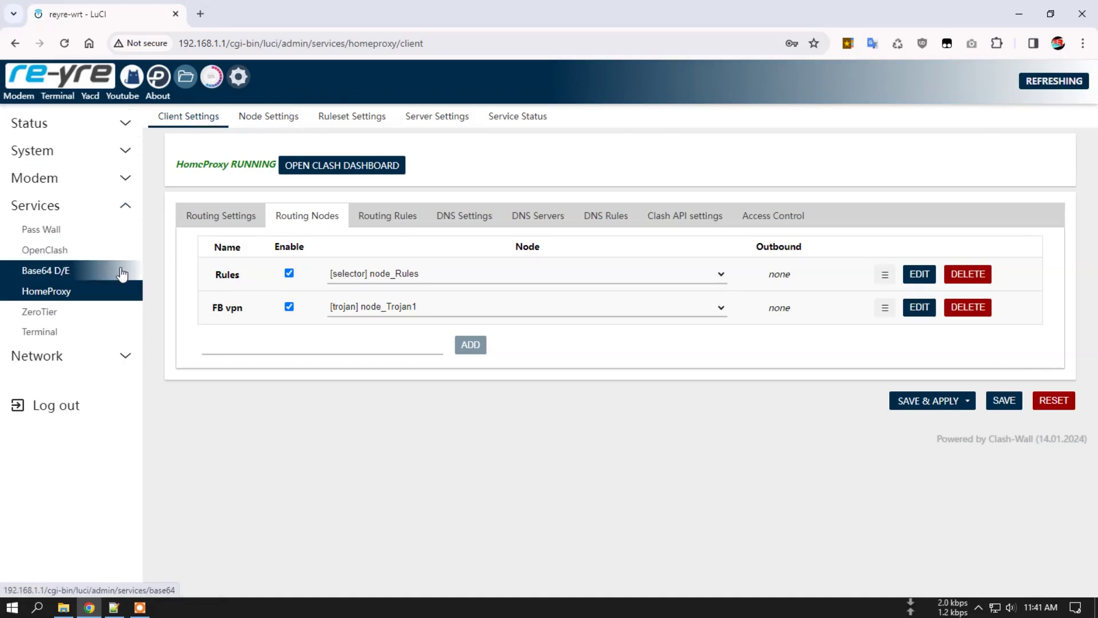
Check the Clash dashboard's overview again, and run the Ad Blocker Test page in a new browser tab
left_click(342, 169)
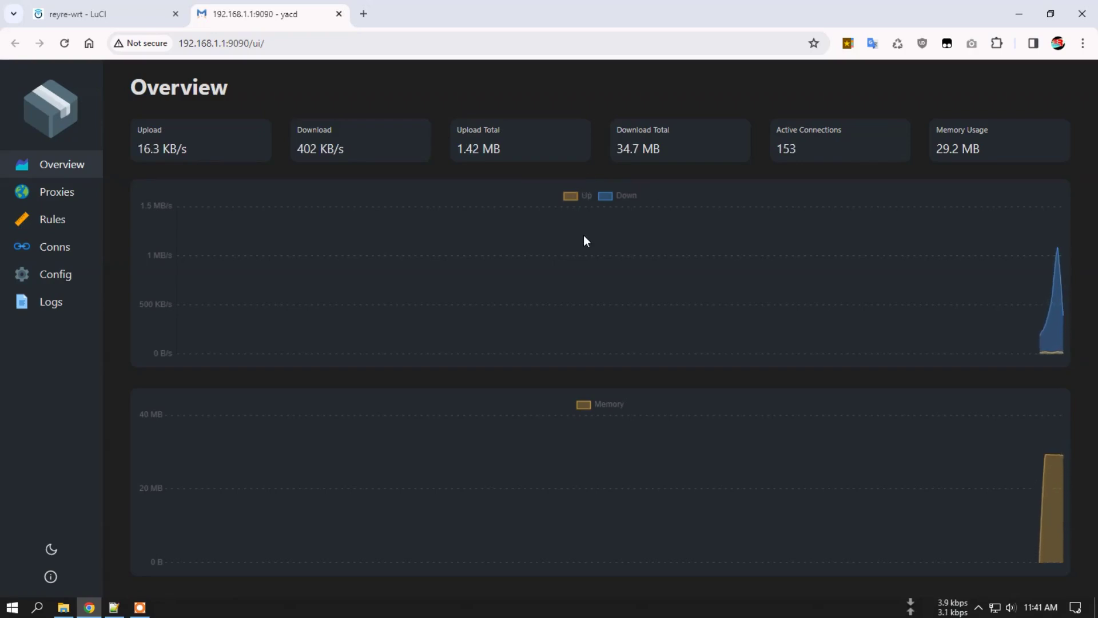
left_click(340, 14)
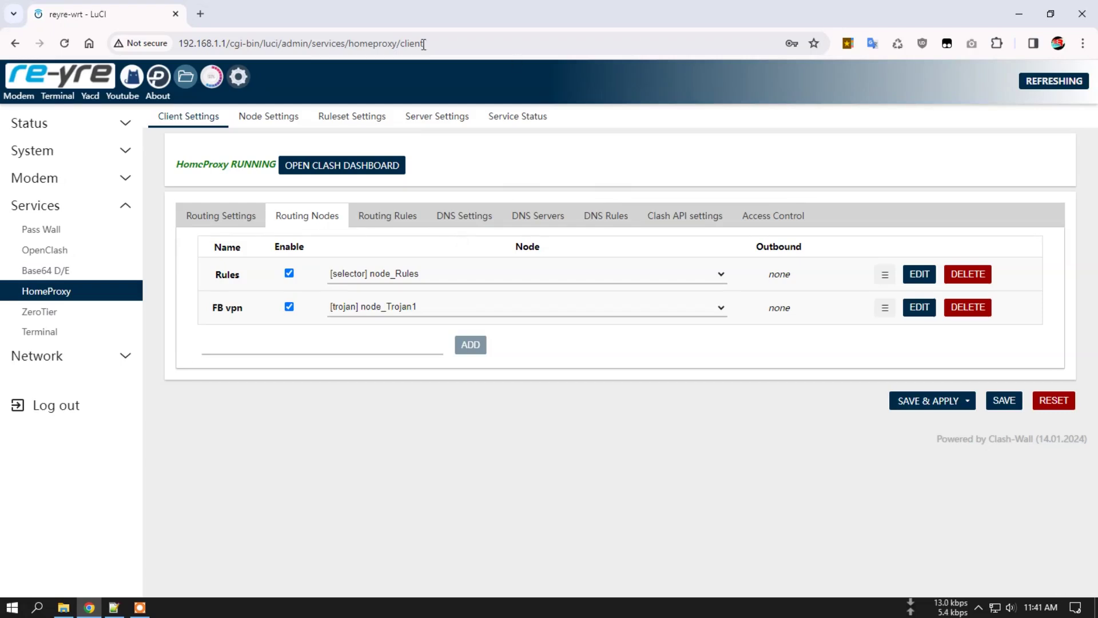
left_click(201, 13)
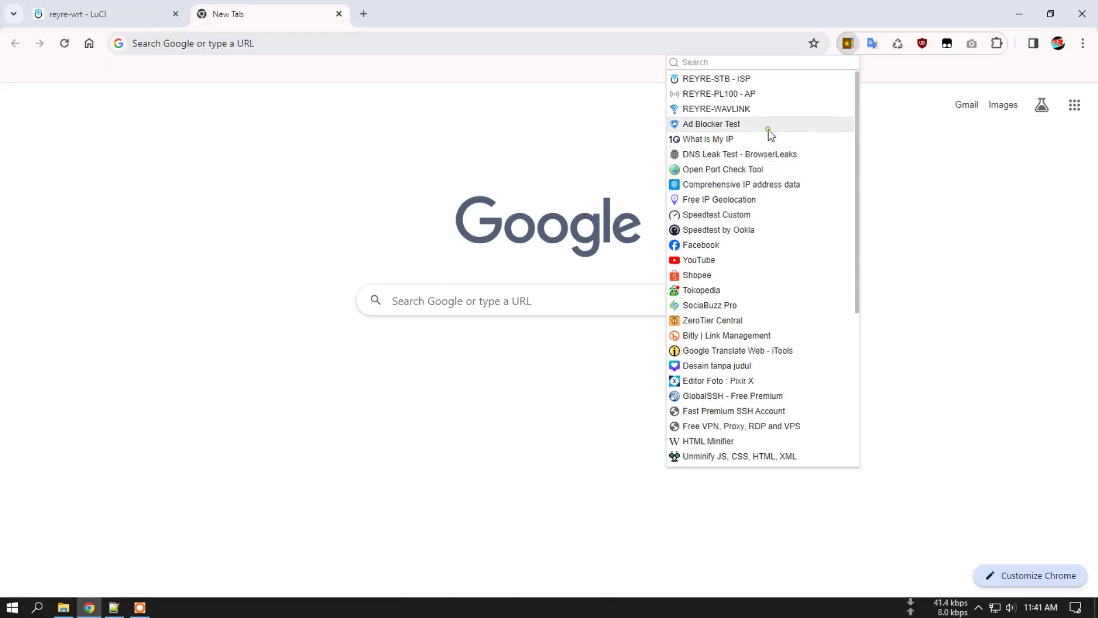
left_click(767, 130)
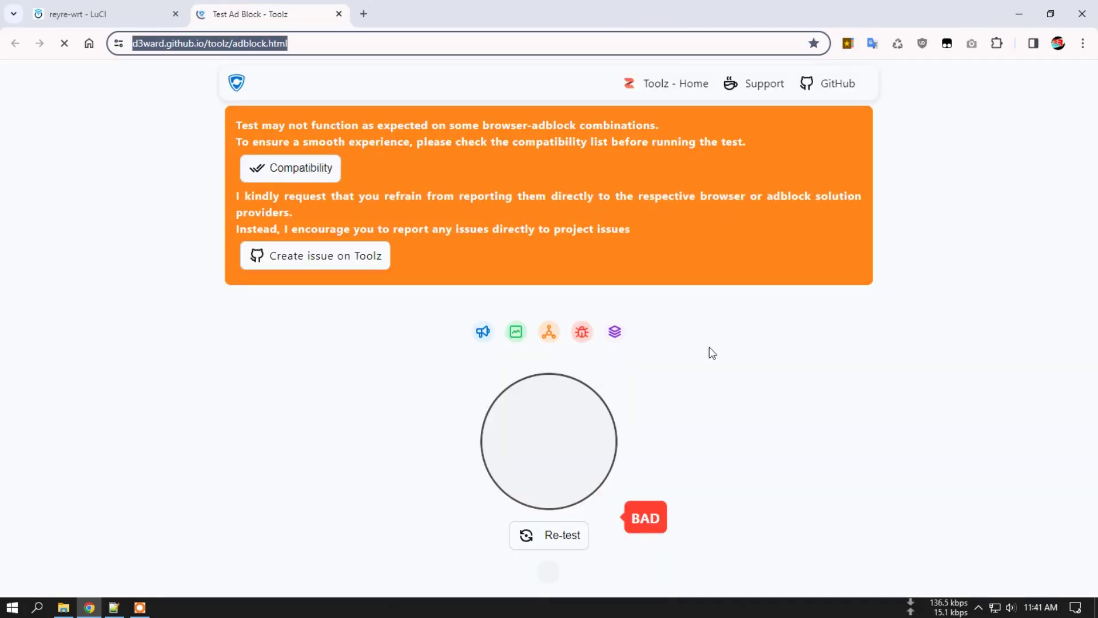
Open the AdBlock_host routing rule in HomeProxy and examine its domain matching fields
left_click(105, 22)
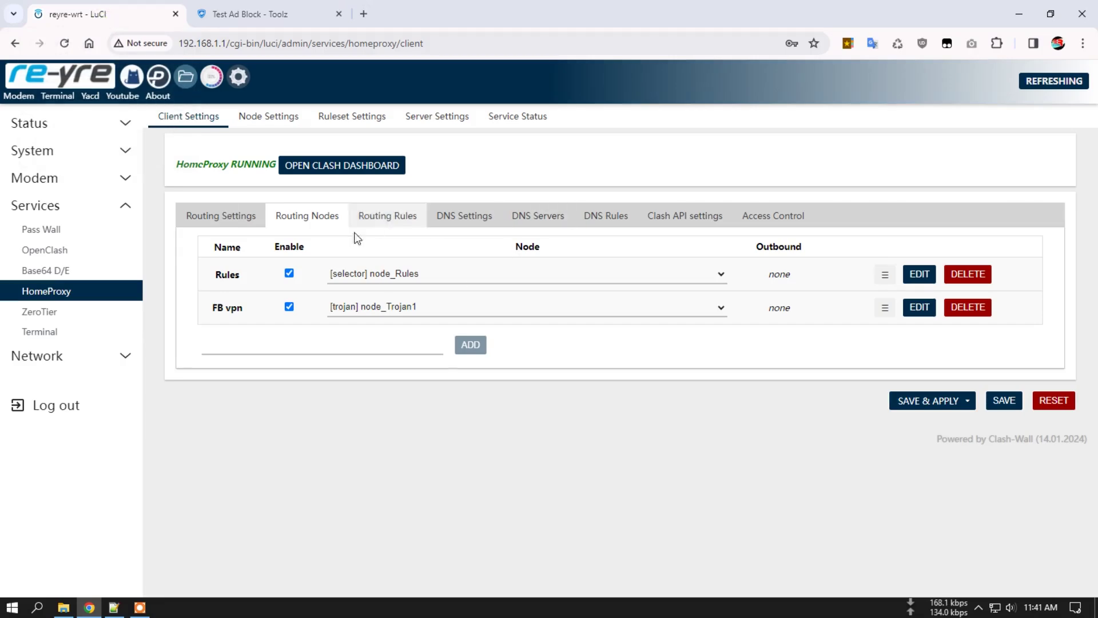
left_click(398, 216)
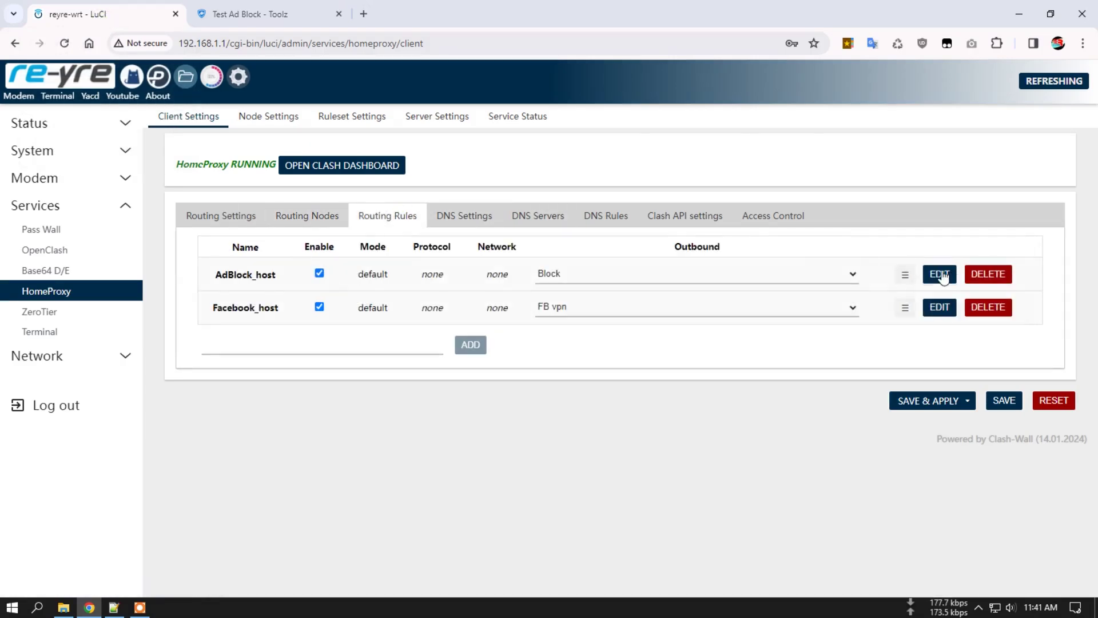
left_click(942, 274)
scroll(657, 402, "down", 5)
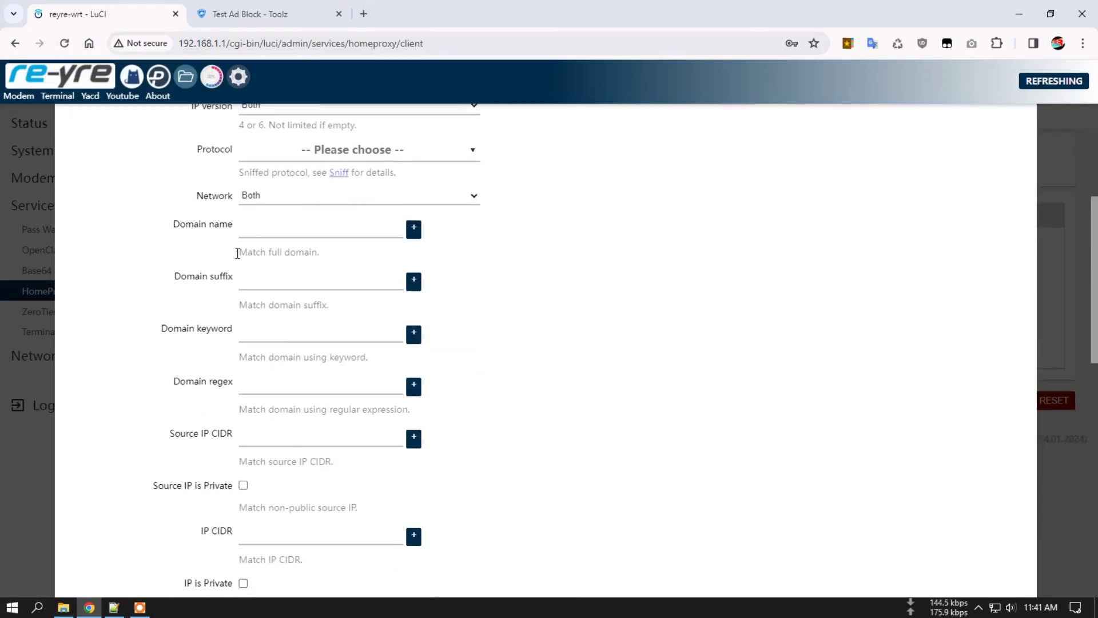
left_click(277, 284)
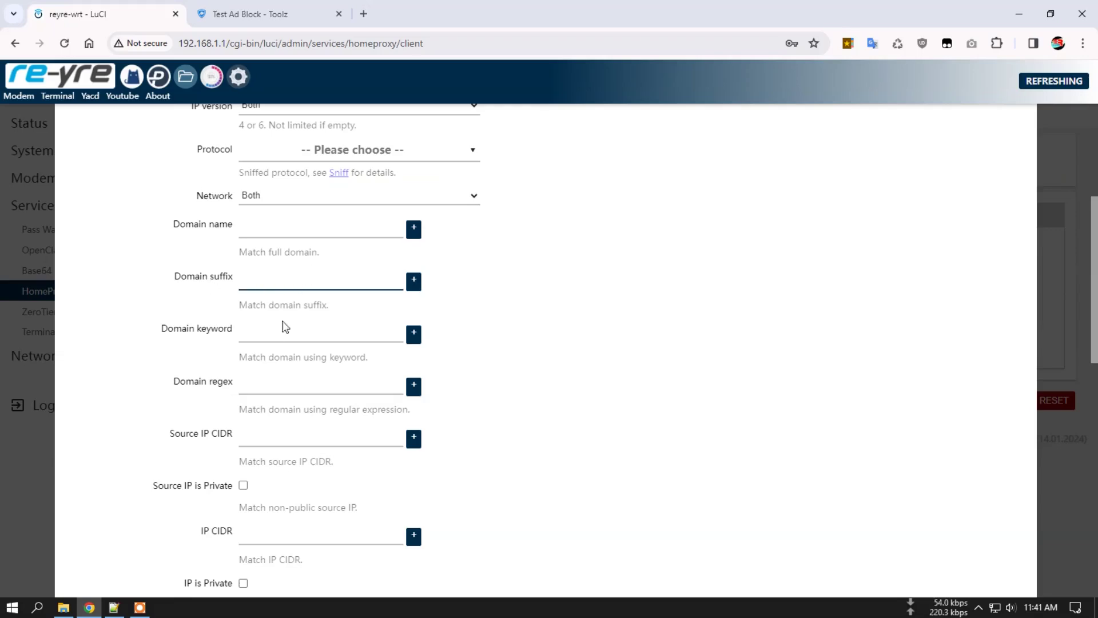
left_click(277, 227)
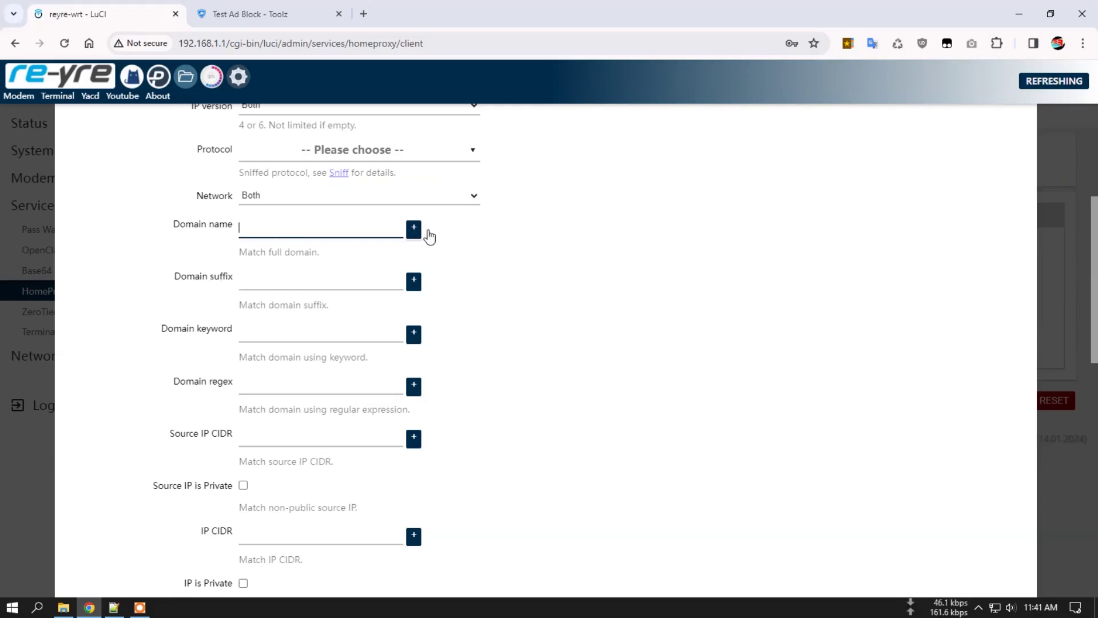
scroll(331, 426, "down", 12)
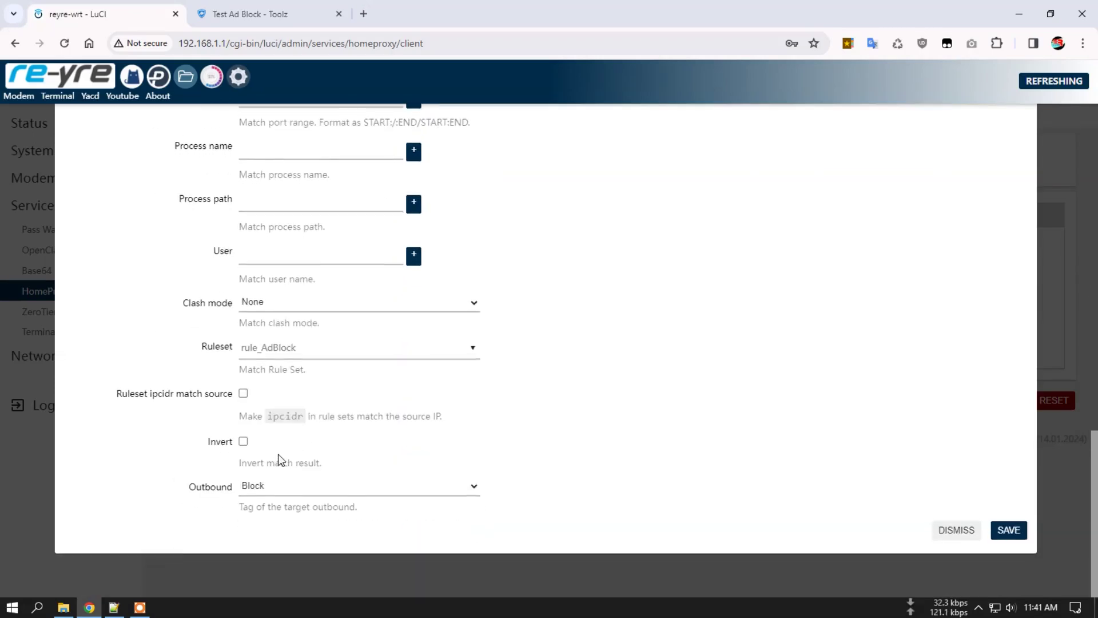
Check the AdBlock_host rule's ruleset choices and remaining match fields, and close the rule without saving
left_click(259, 352)
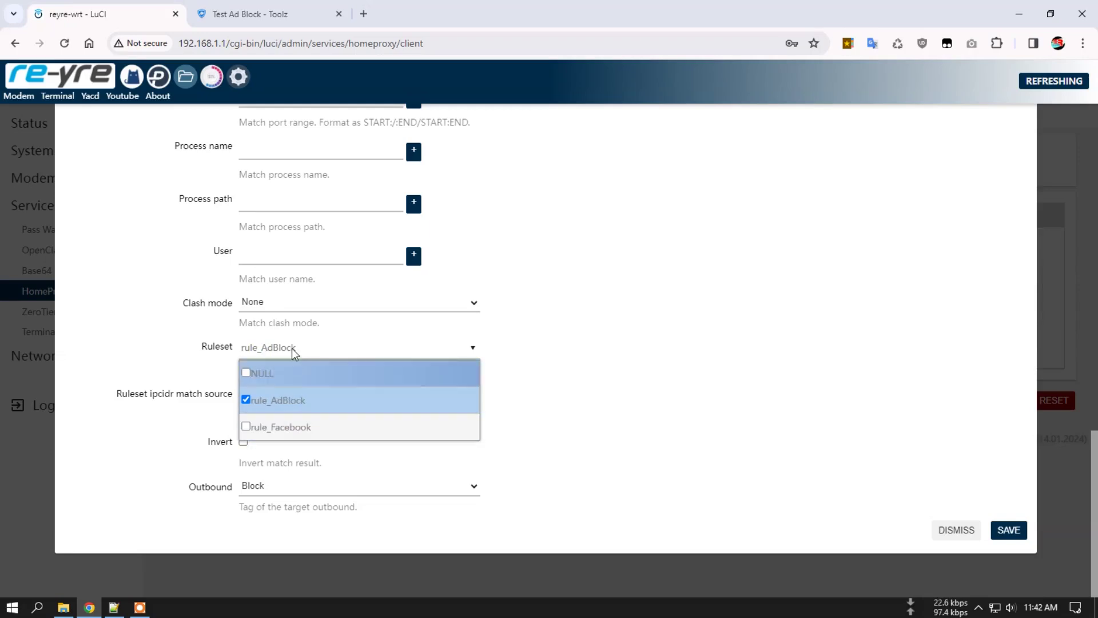
left_click(172, 309)
scroll(681, 341, "up", 12)
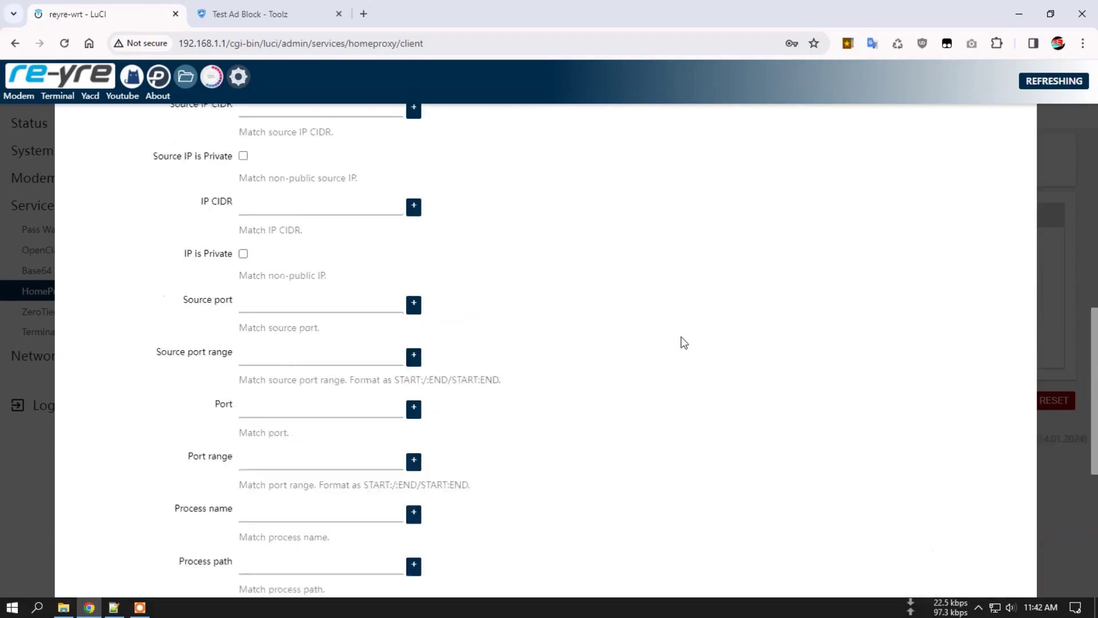
scroll(611, 343, "down", 10)
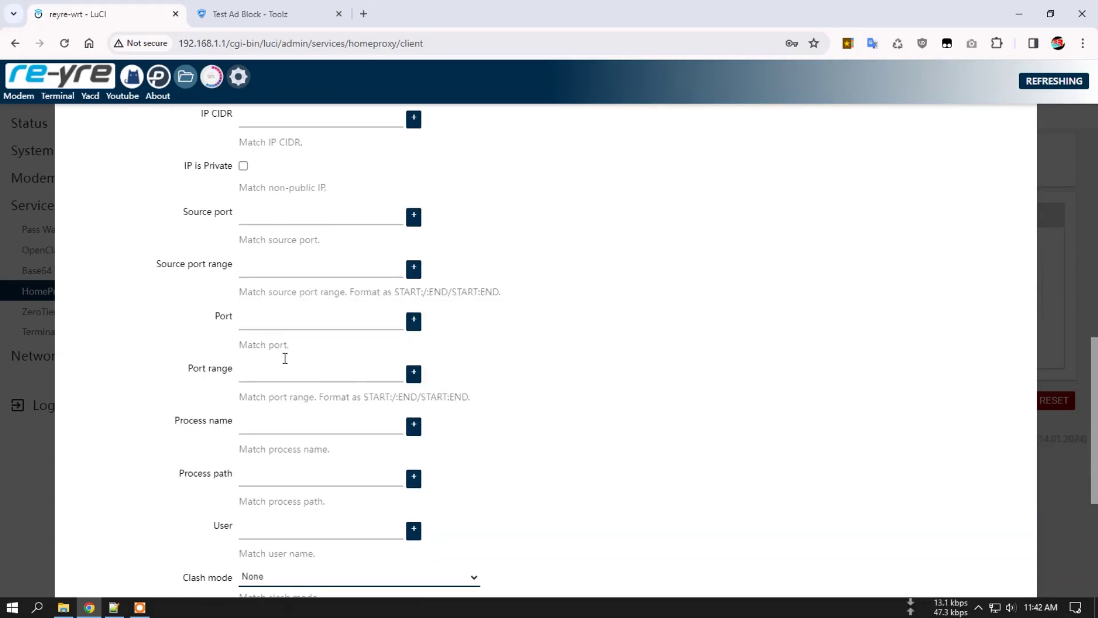
scroll(217, 314, "up", 10)
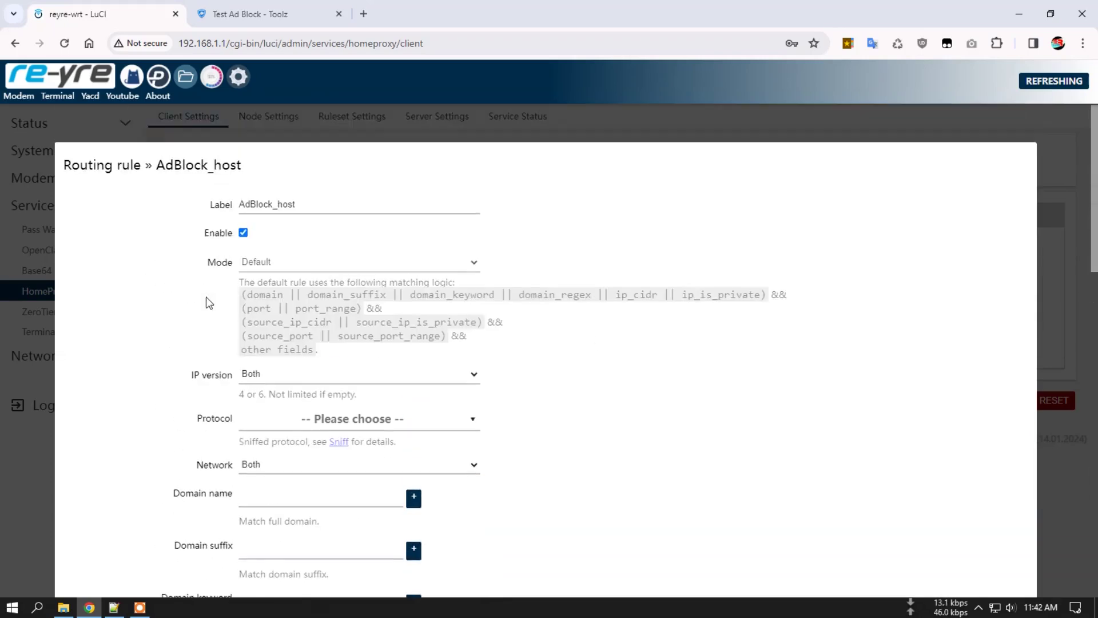
scroll(1095, 391, "down", 6)
scroll(1095, 391, "down", 8)
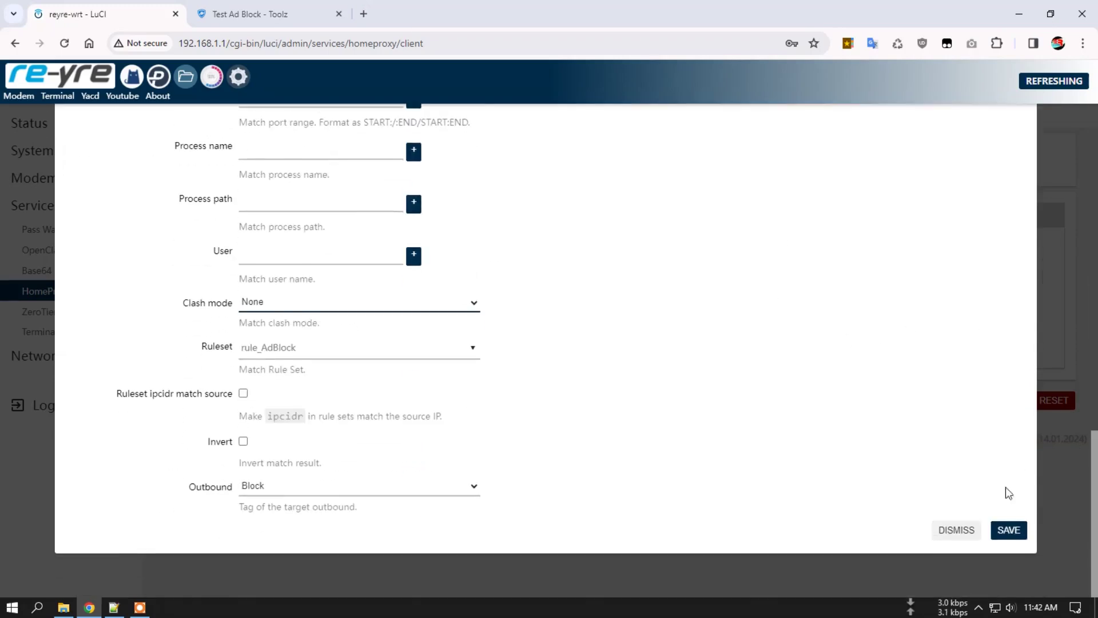
left_click(946, 530)
Set the Facebook_host rule's outbound to Block and apply the configuration
left_click(701, 312)
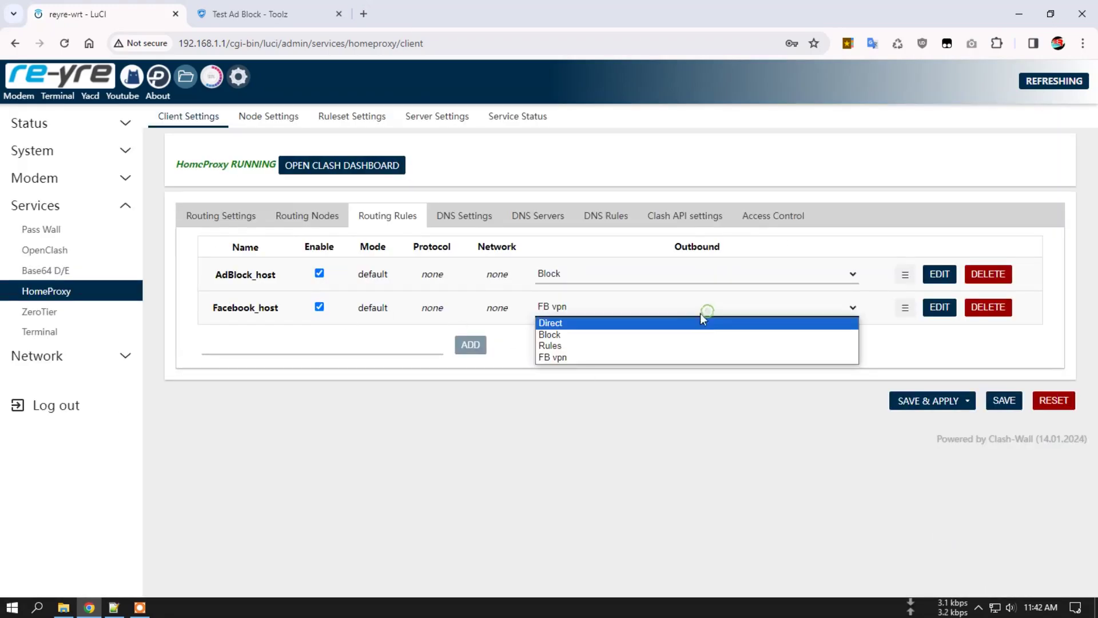
left_click(614, 333)
left_click(927, 401)
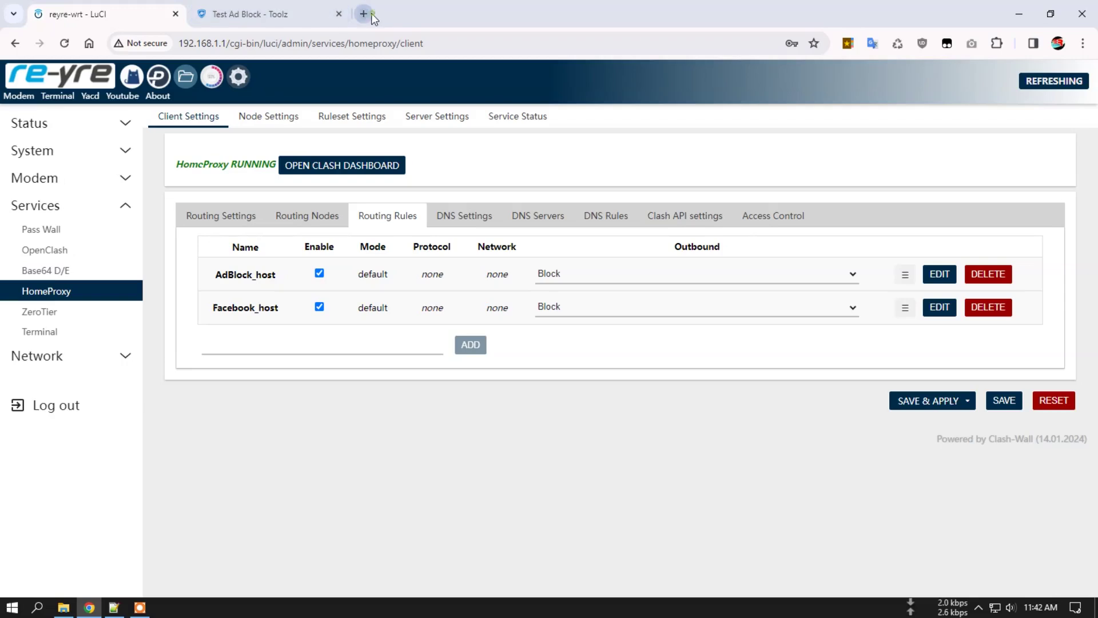
Test the block in a new browser tab by loading the What is My IP page and the Facebook site
left_click(363, 14)
left_click(848, 44)
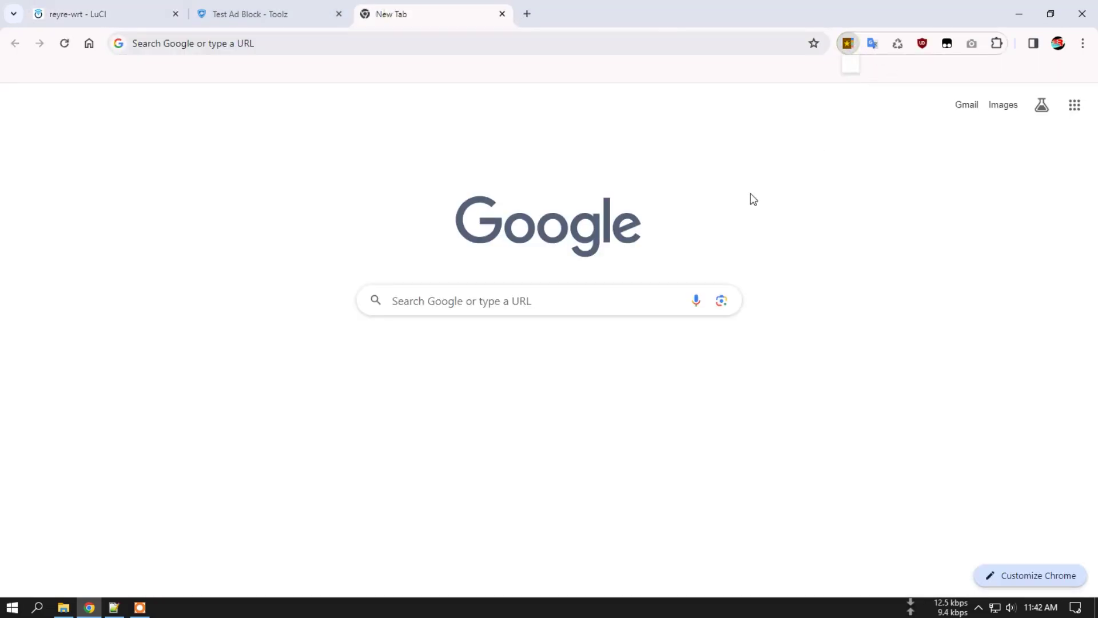
left_click(726, 140)
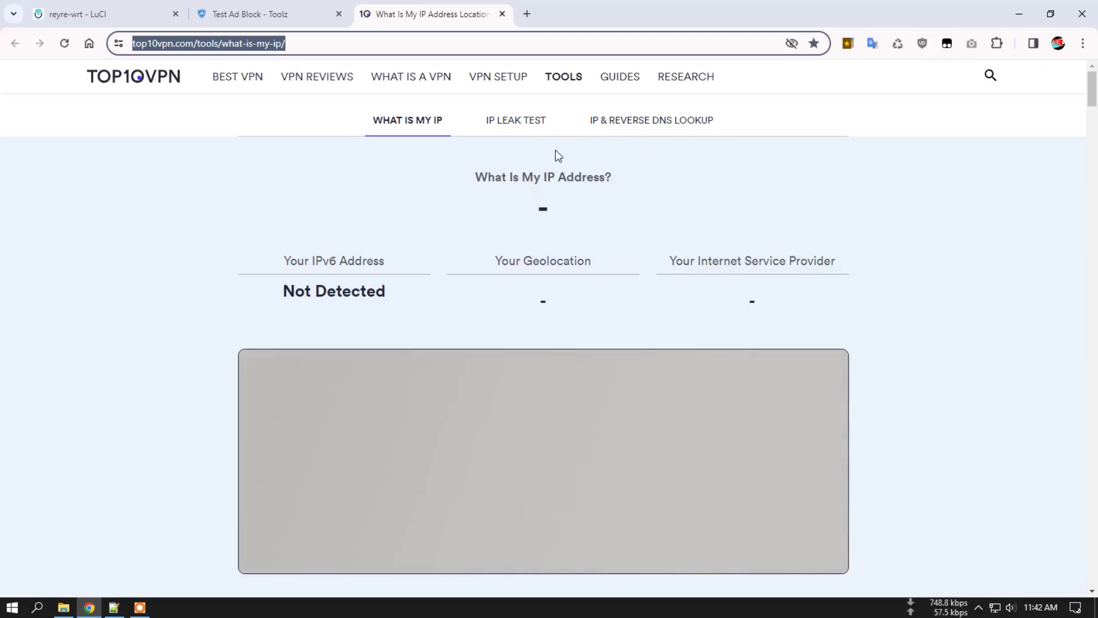
left_click(848, 44)
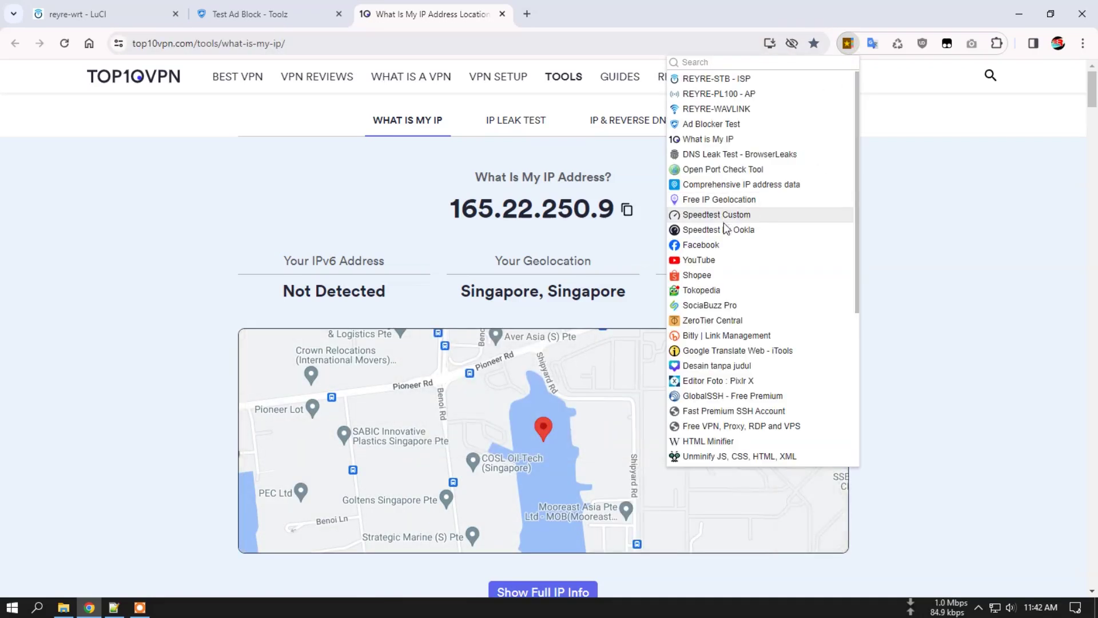
left_click(709, 245)
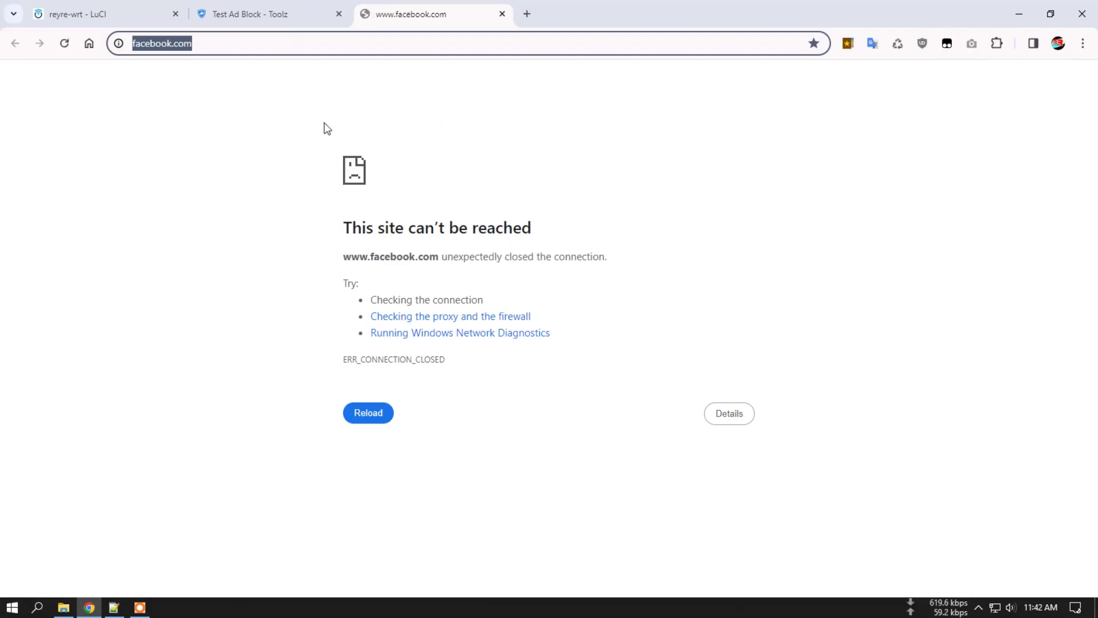
Set the Facebook_host rule's outbound to FB vpn in HomeProxy and apply the configuration
left_click(80, 14)
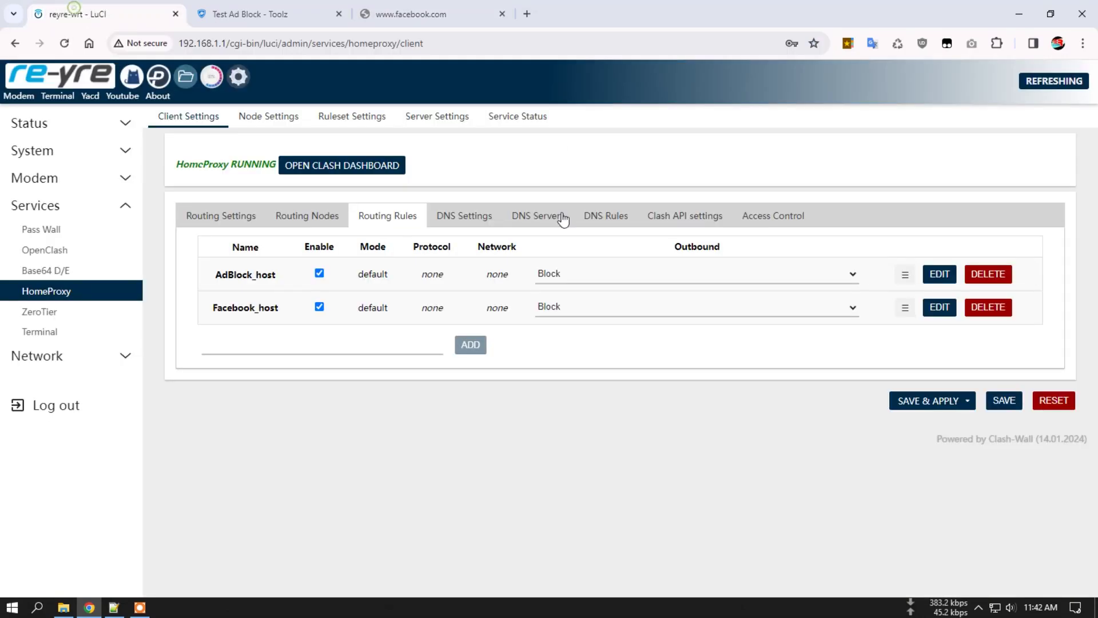
left_click(582, 309)
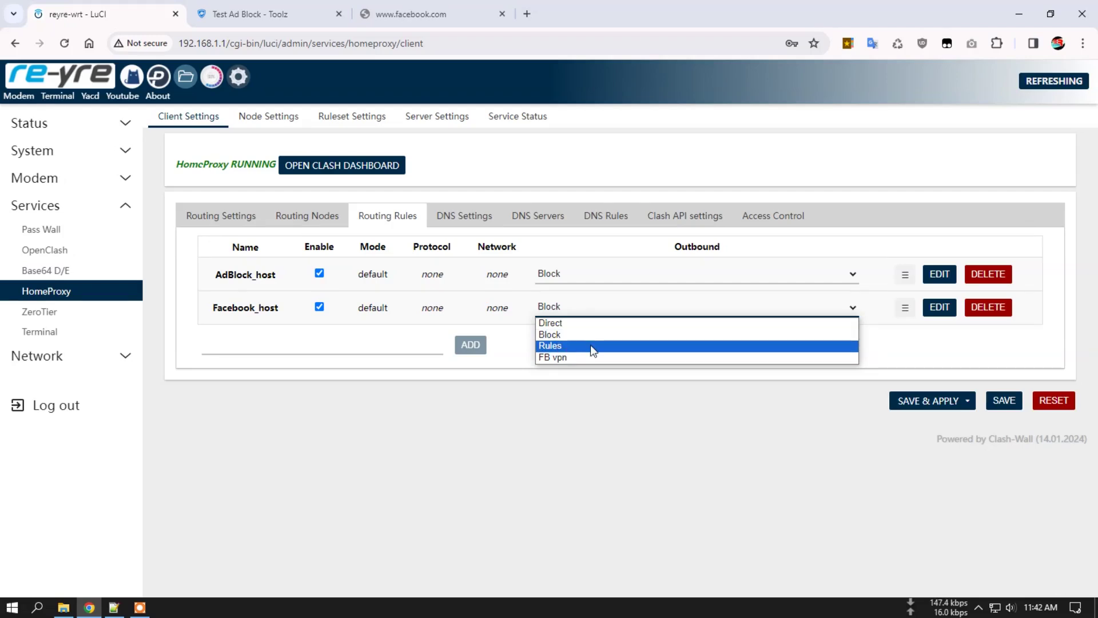
left_click(559, 358)
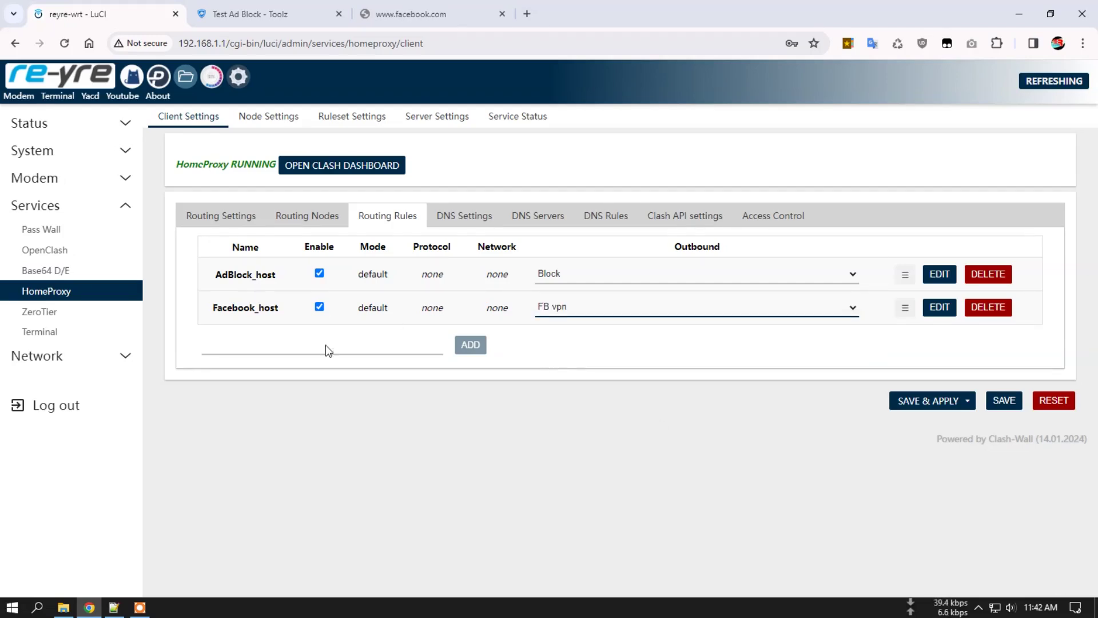
left_click(928, 400)
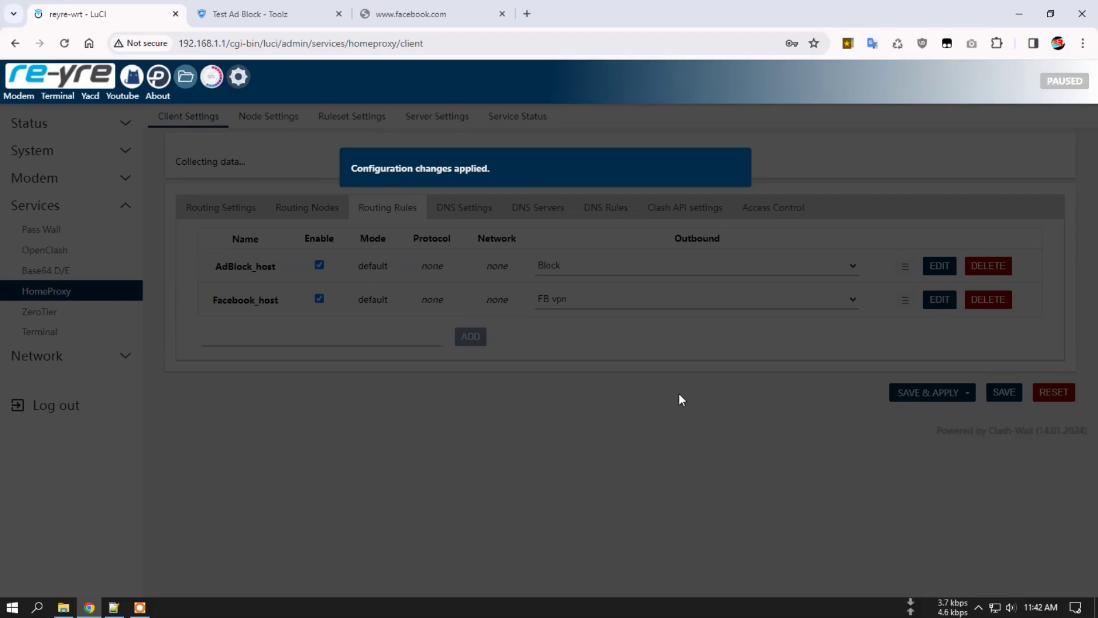
key("d")
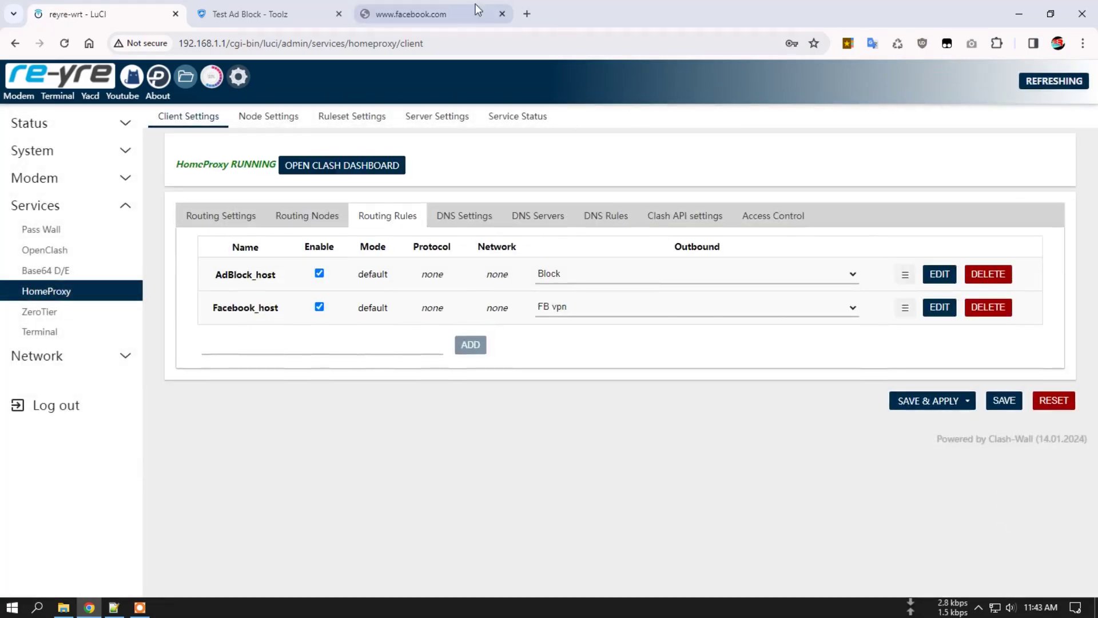
Reload the Facebook site to test access, and close the Facebook and ad block test tabs
left_click(478, 10)
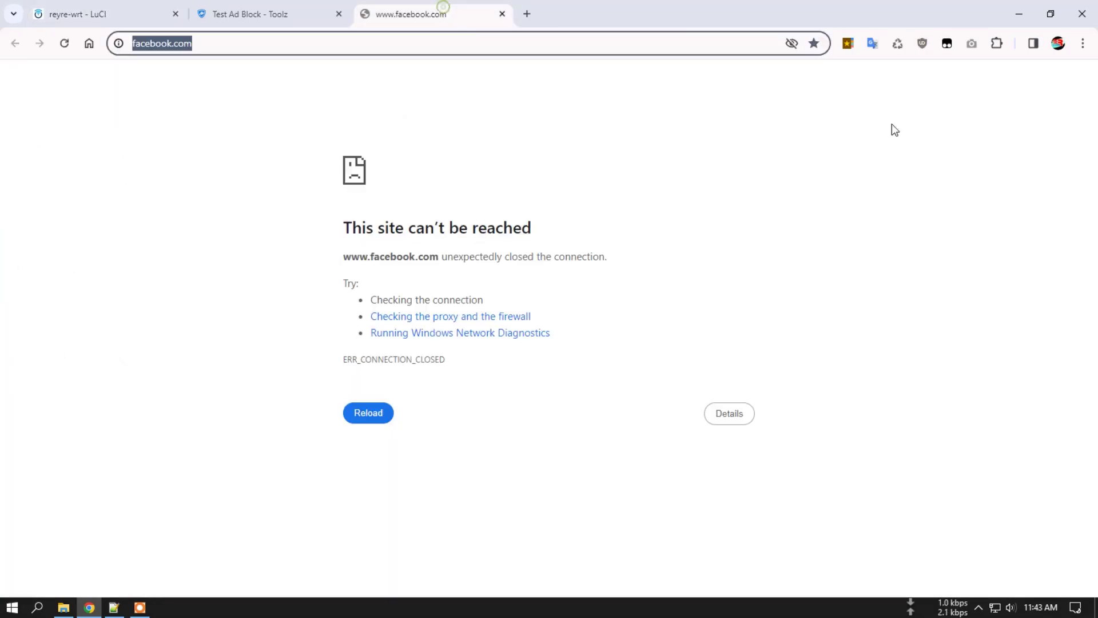
key("Return")
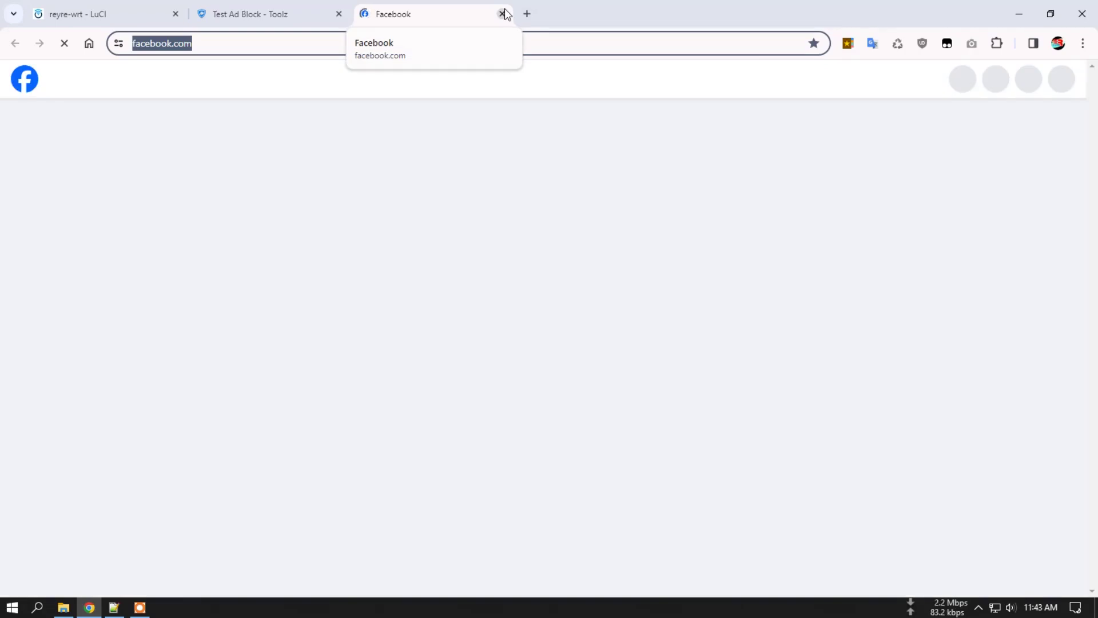
left_click(503, 14)
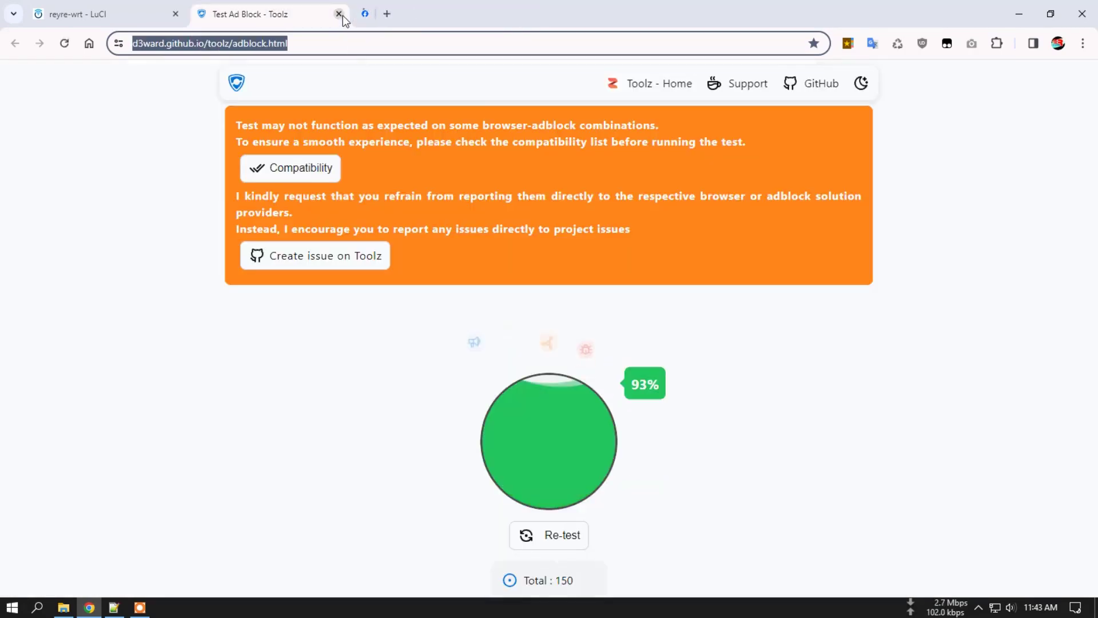
left_click(340, 14)
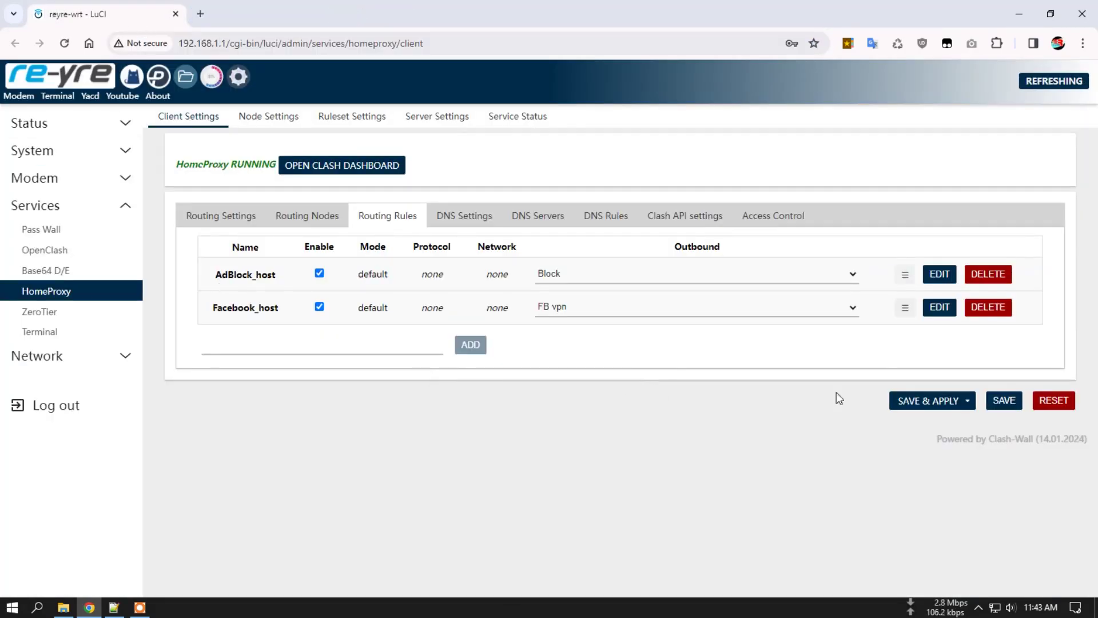